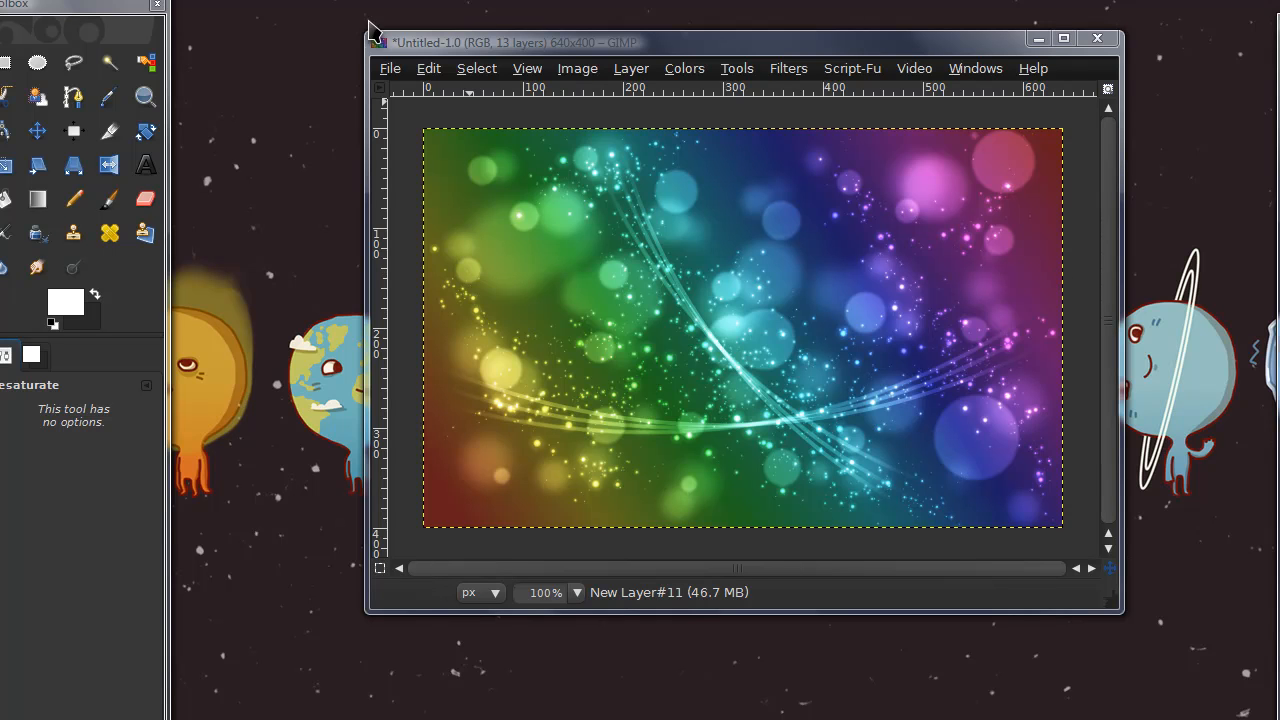
# Create a new 640 × 400 pixel image
pyautogui.click(390, 68)
pyautogui.click(410, 89)
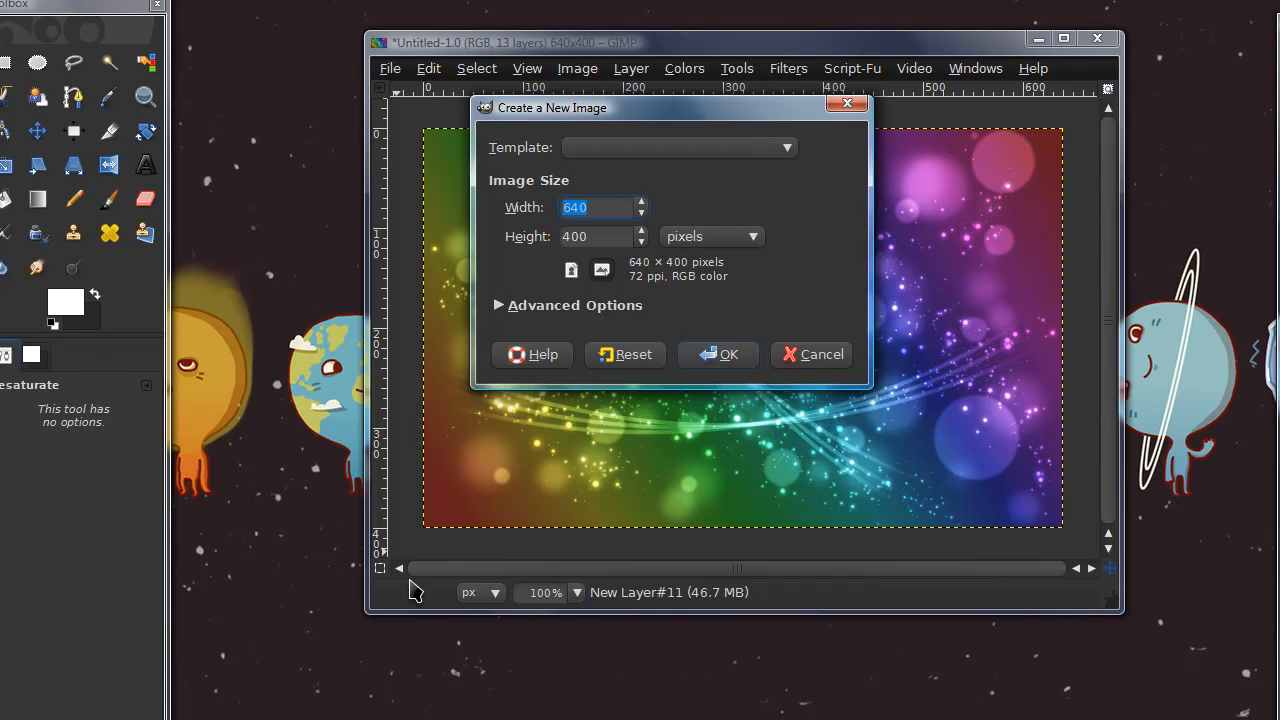
pyautogui.click(716, 364)
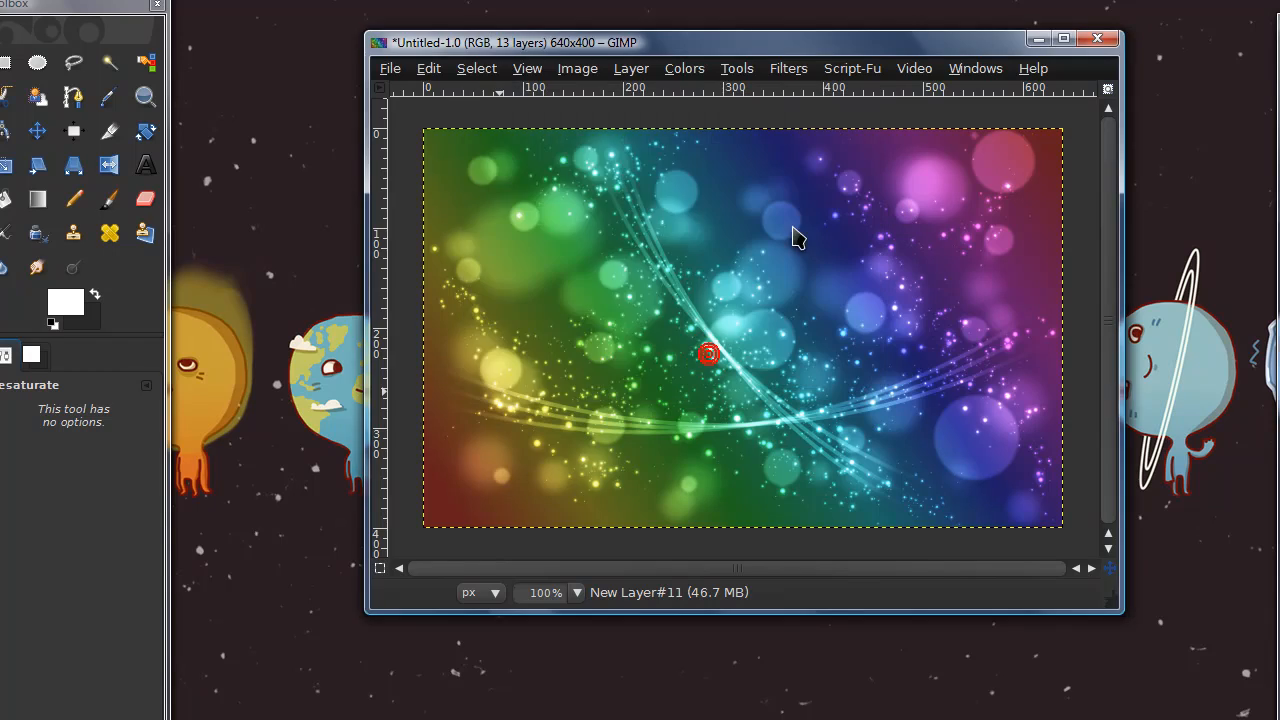
# Minimize the finished rainbow image's window and place the Layers dock beside the new blank image
pyautogui.click(1038, 38)
pyautogui.moveTo(503, 78); pyautogui.dragTo(814, 71)
pyautogui.hotkey('ctrl', 'l')
pyautogui.moveTo(1128, 52); pyautogui.dragTo(1115, 36)
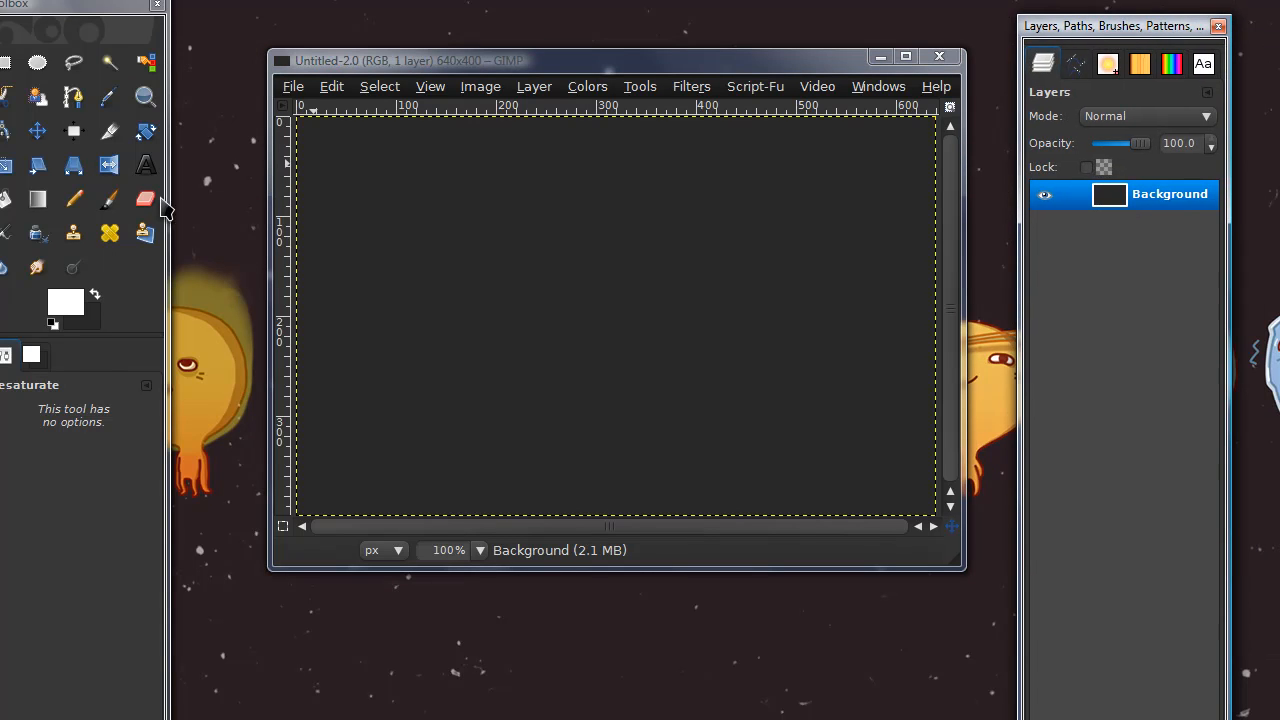
# Set the foreground colour to 292929 and bucket-fill the background layer with it
pyautogui.click(95, 294)
pyautogui.click(67, 303)
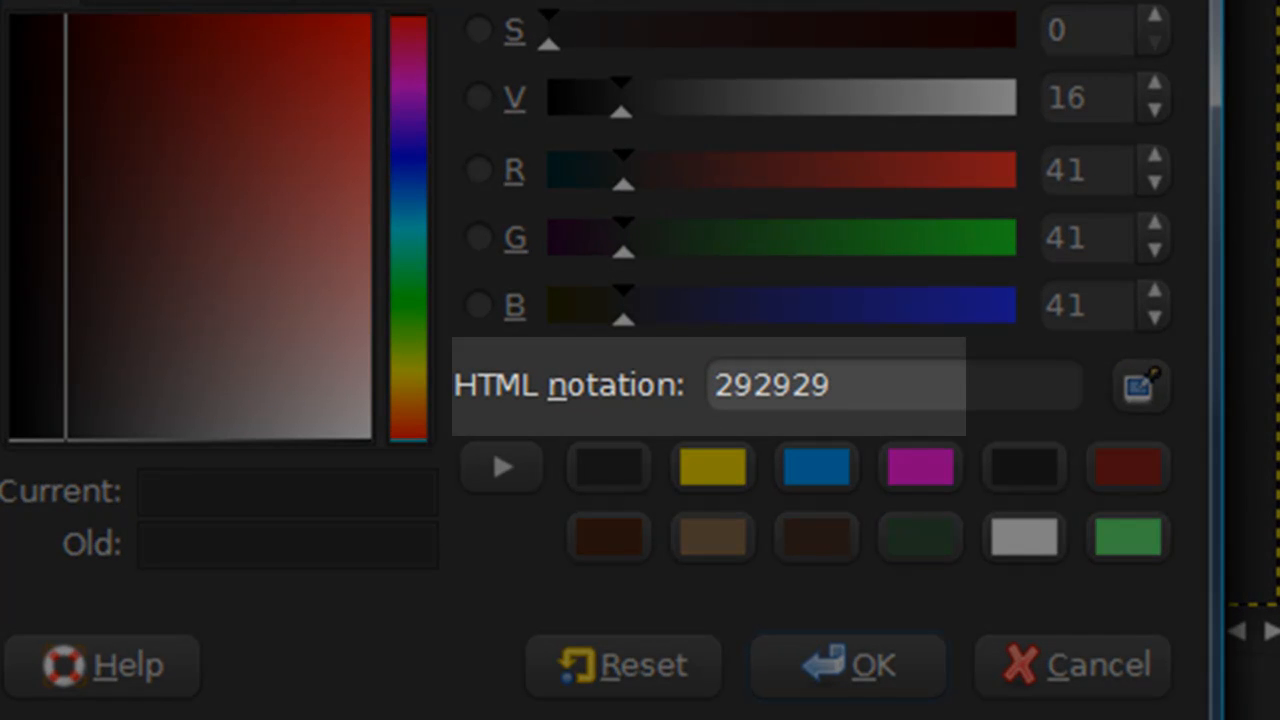
pyautogui.click(840, 672)
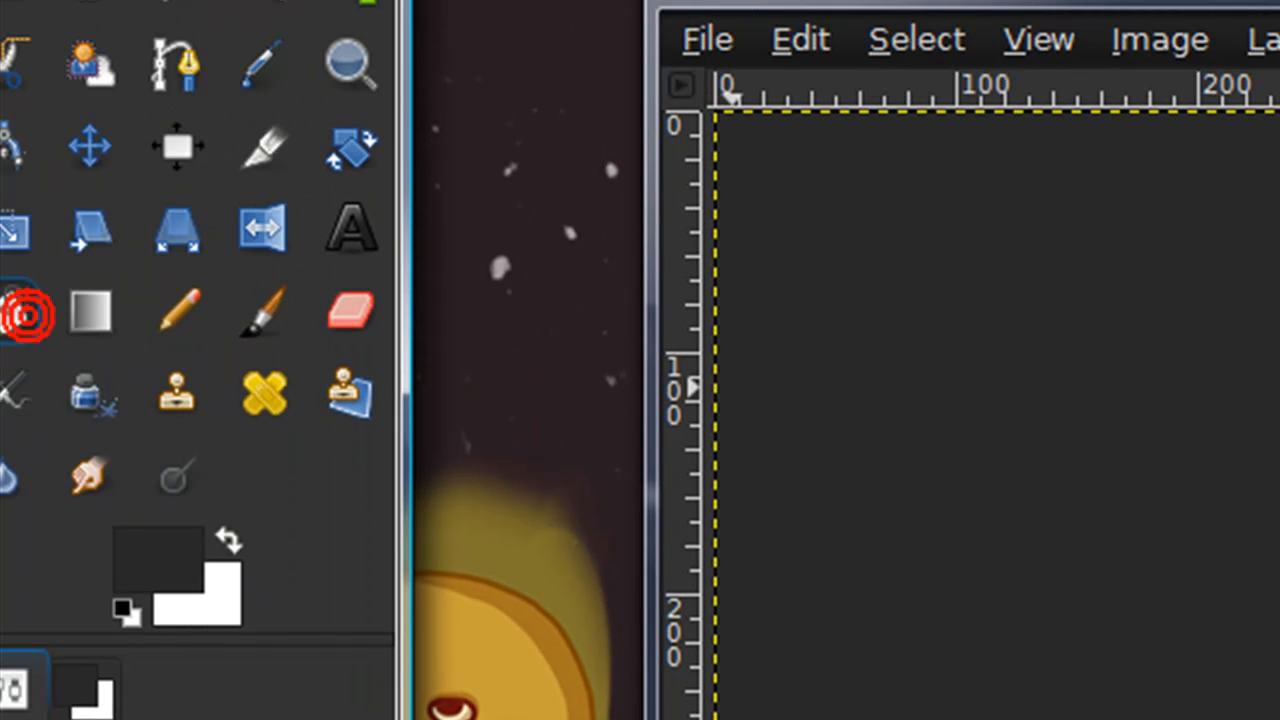
pyautogui.moveTo(120, 1); pyautogui.dragTo(214, 5)
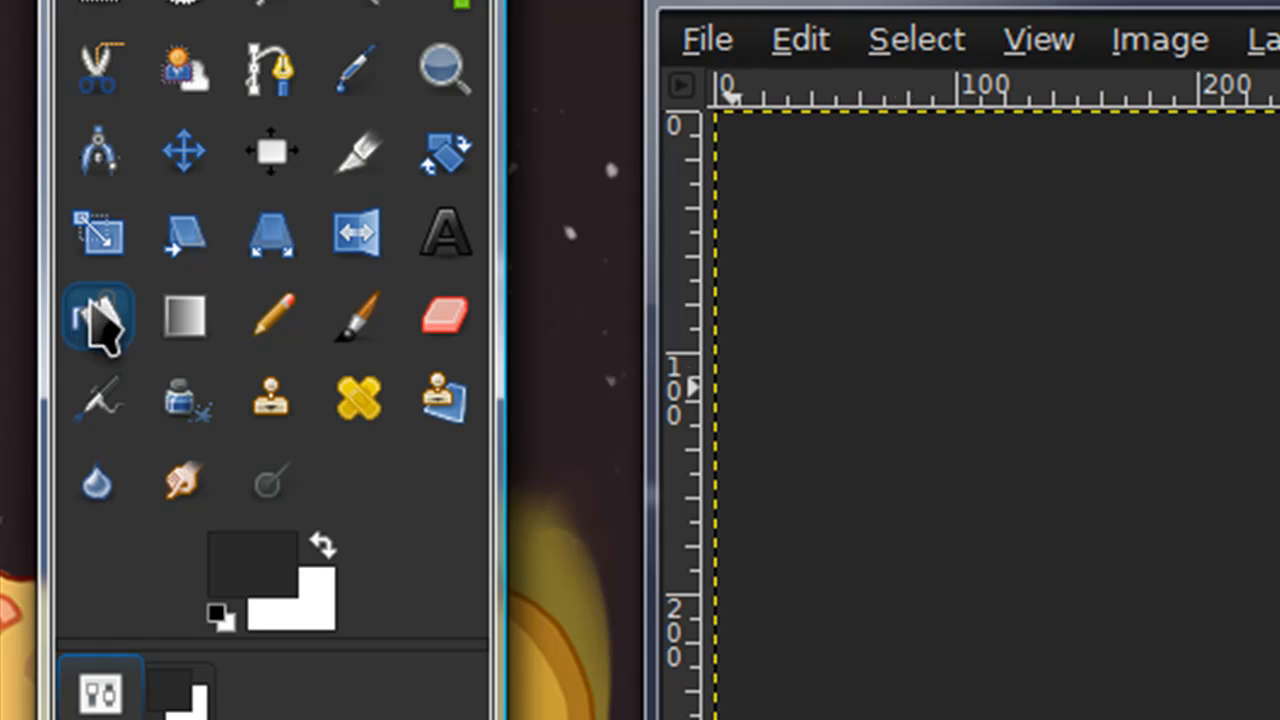
pyautogui.click(98, 318)
pyautogui.click(1191, 451)
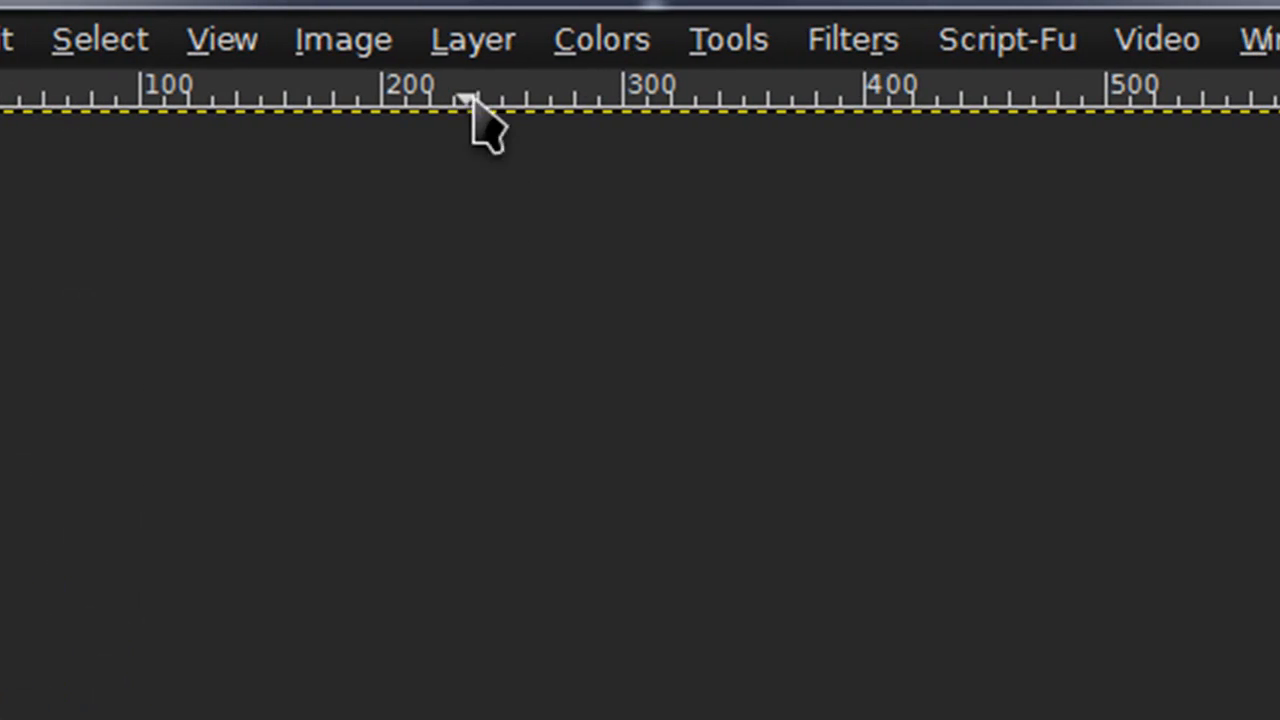
# Add a new transparent layer above the background
pyautogui.click(490, 40)
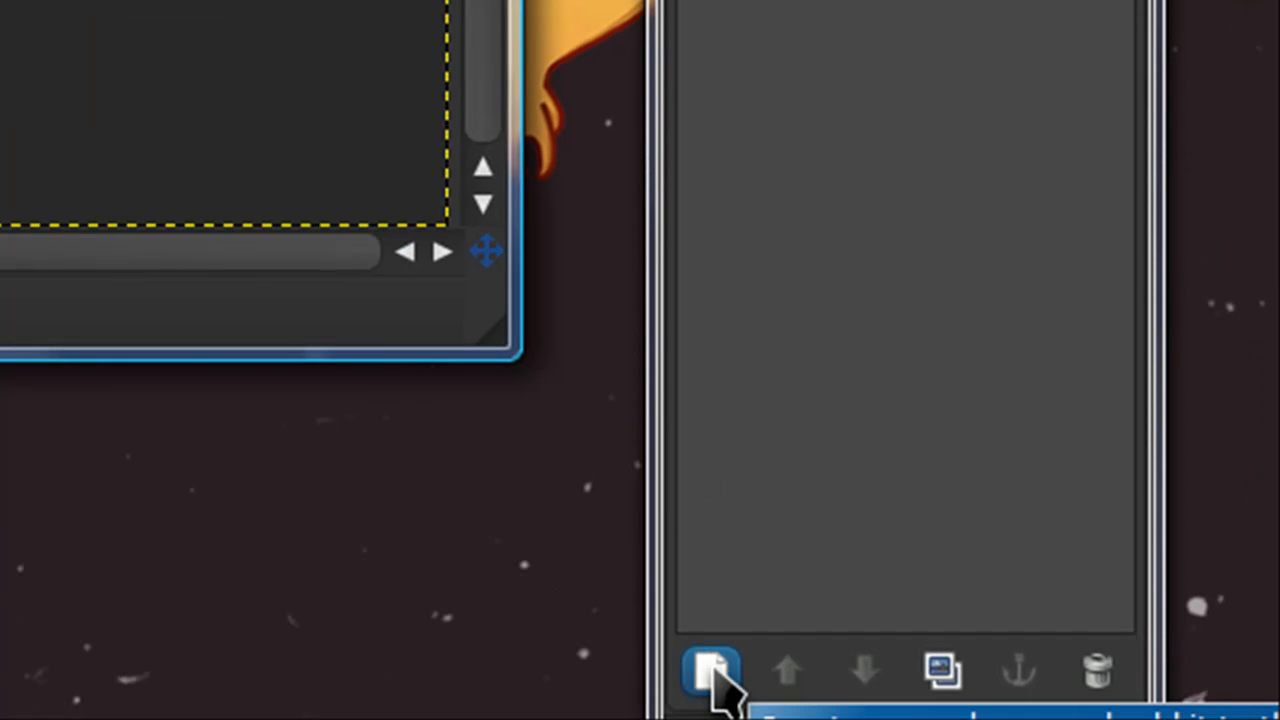
pyautogui.click(713, 672)
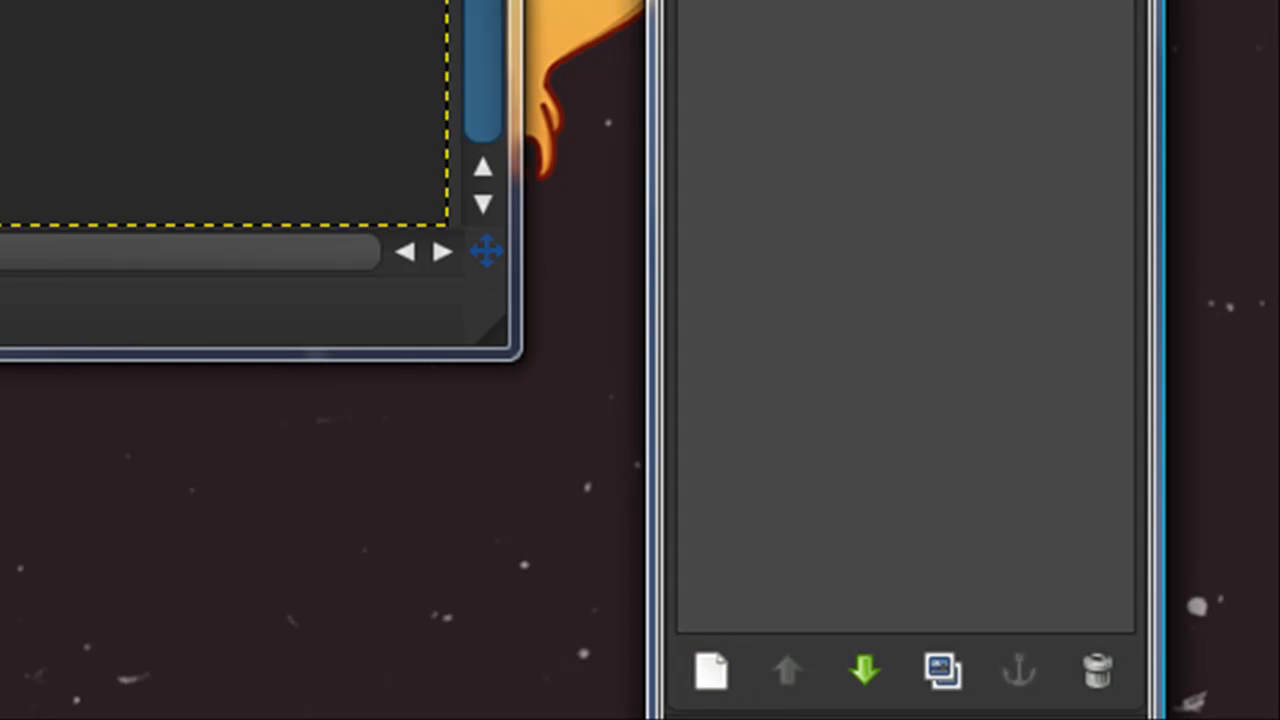
pyautogui.click(329, 14)
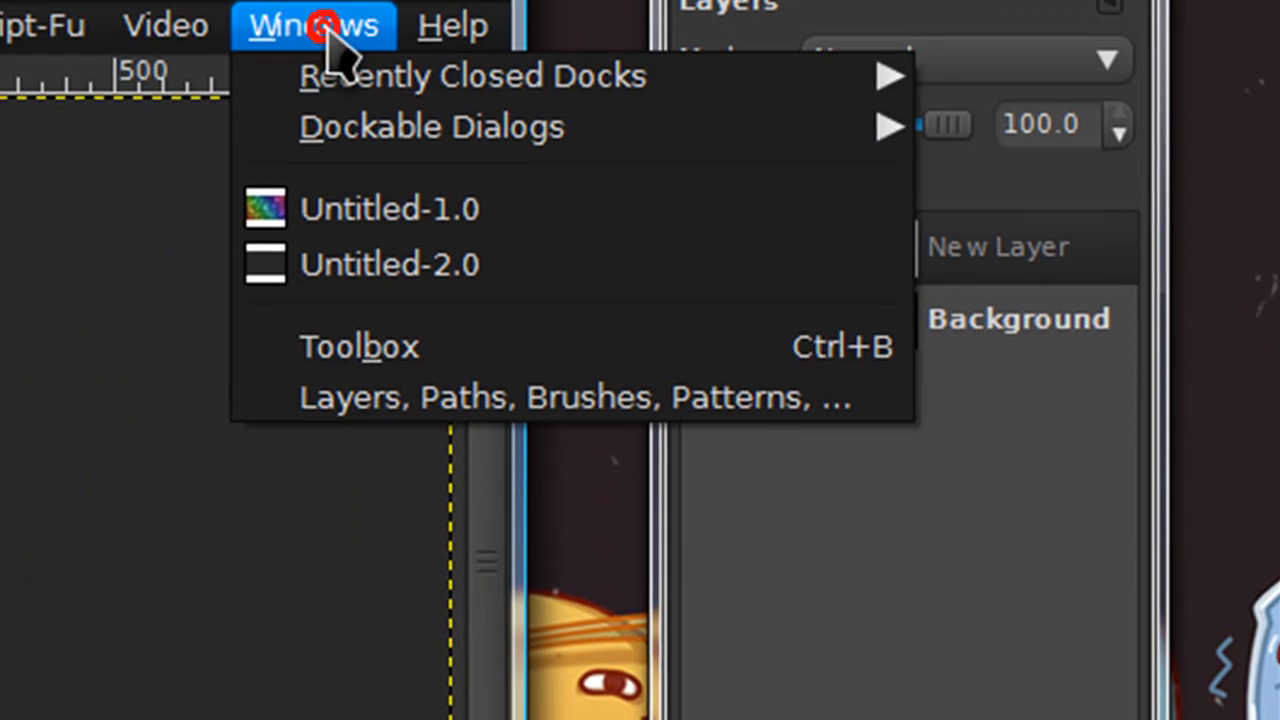
pyautogui.moveTo(355, 140)
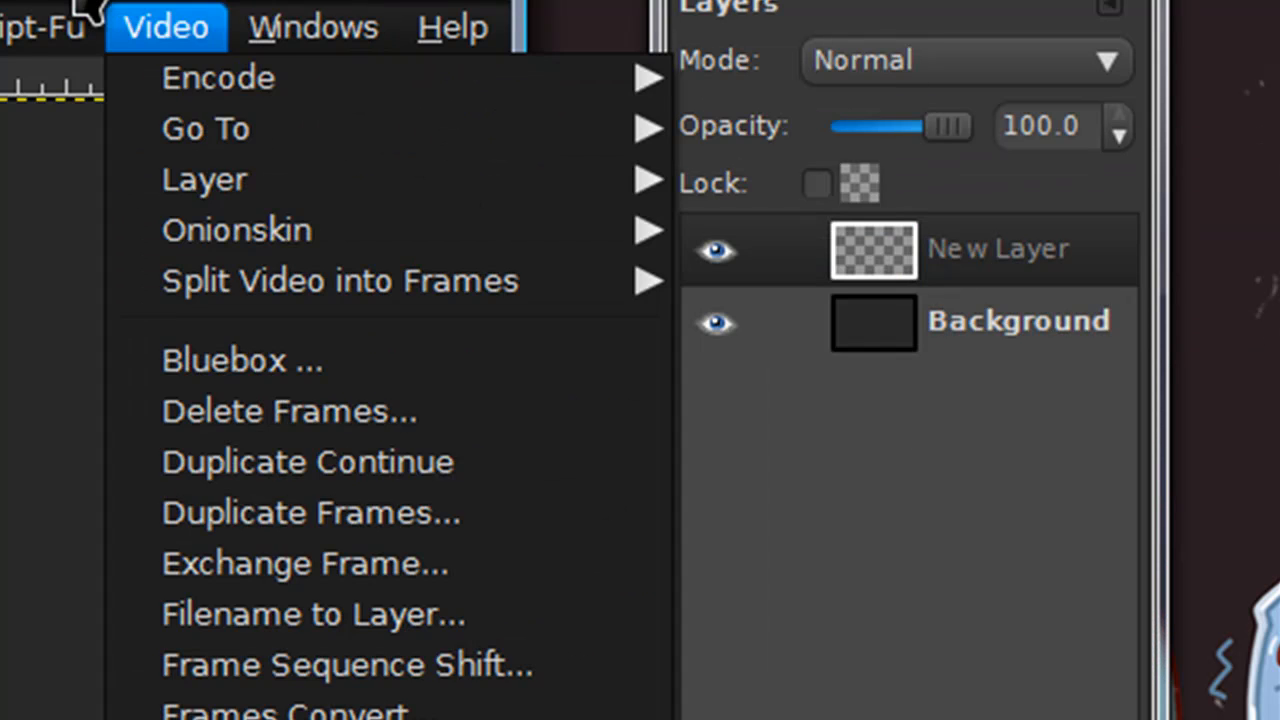
pyautogui.click(76, 1)
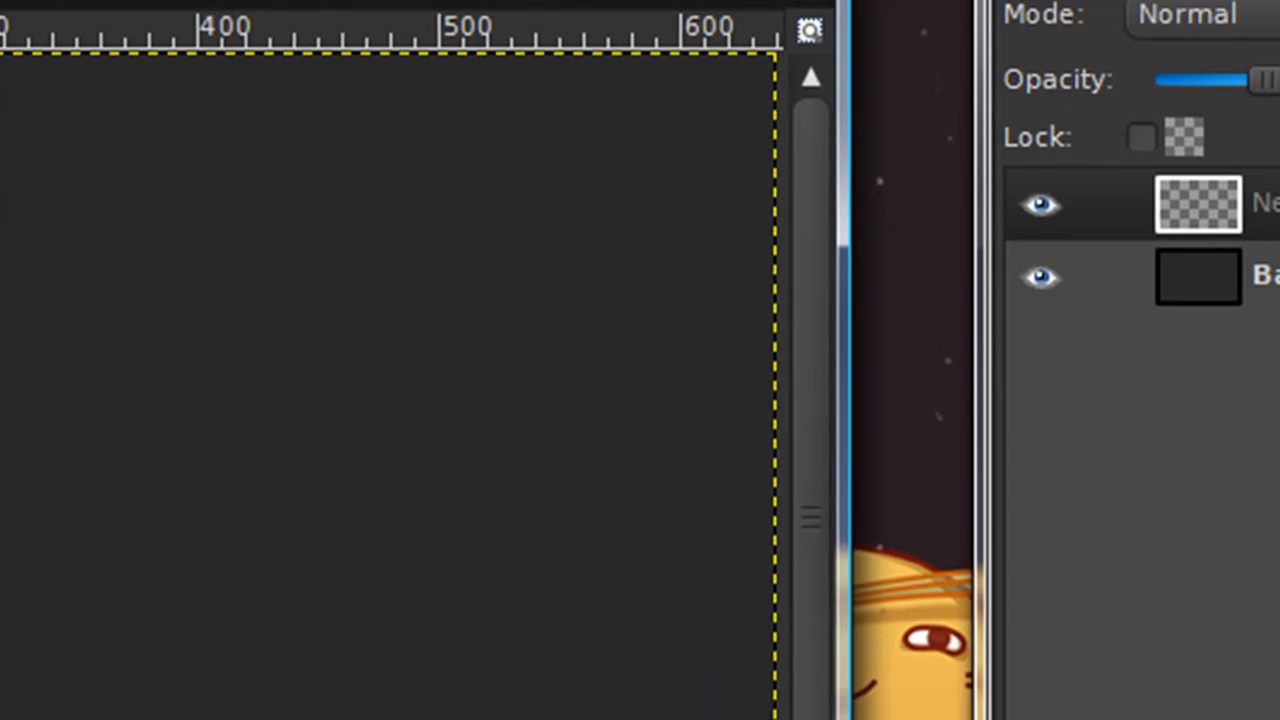
# Fill the new layer with a linear full-saturation rainbow gradient running diagonally from the canvas's lower-left towards its upper-right corner
pyautogui.click(94, 63)
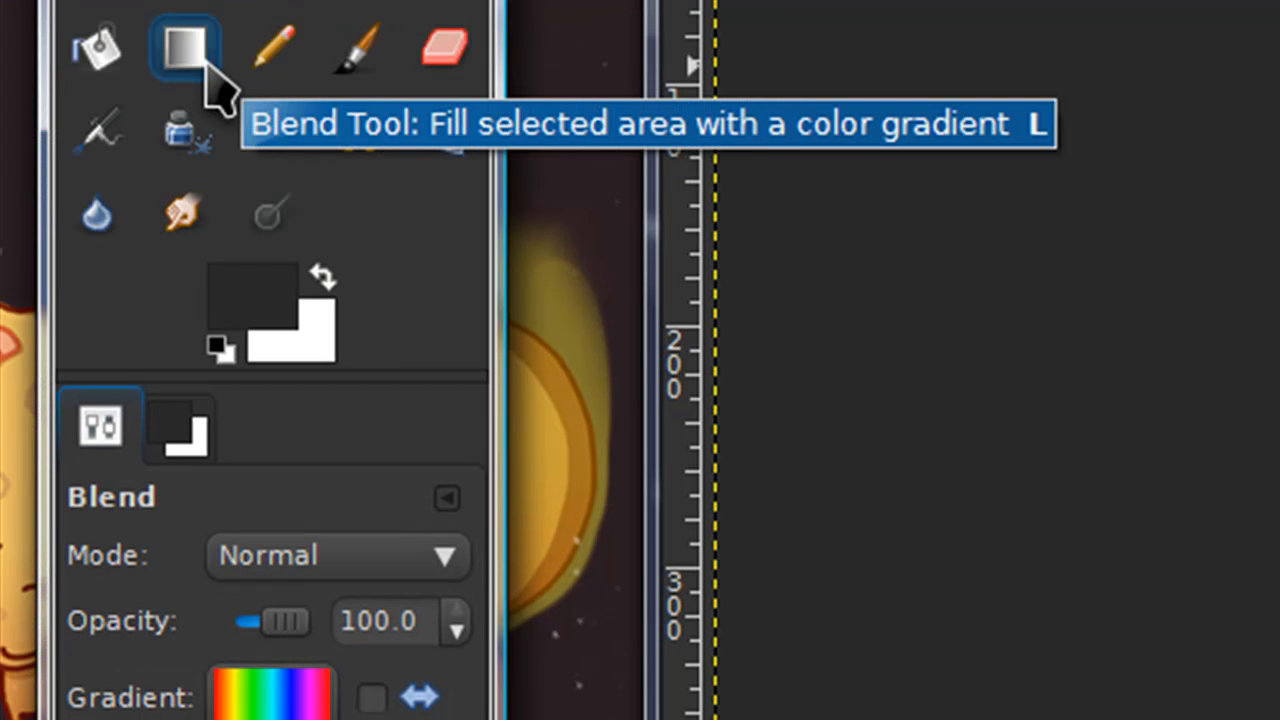
pyautogui.click(318, 690)
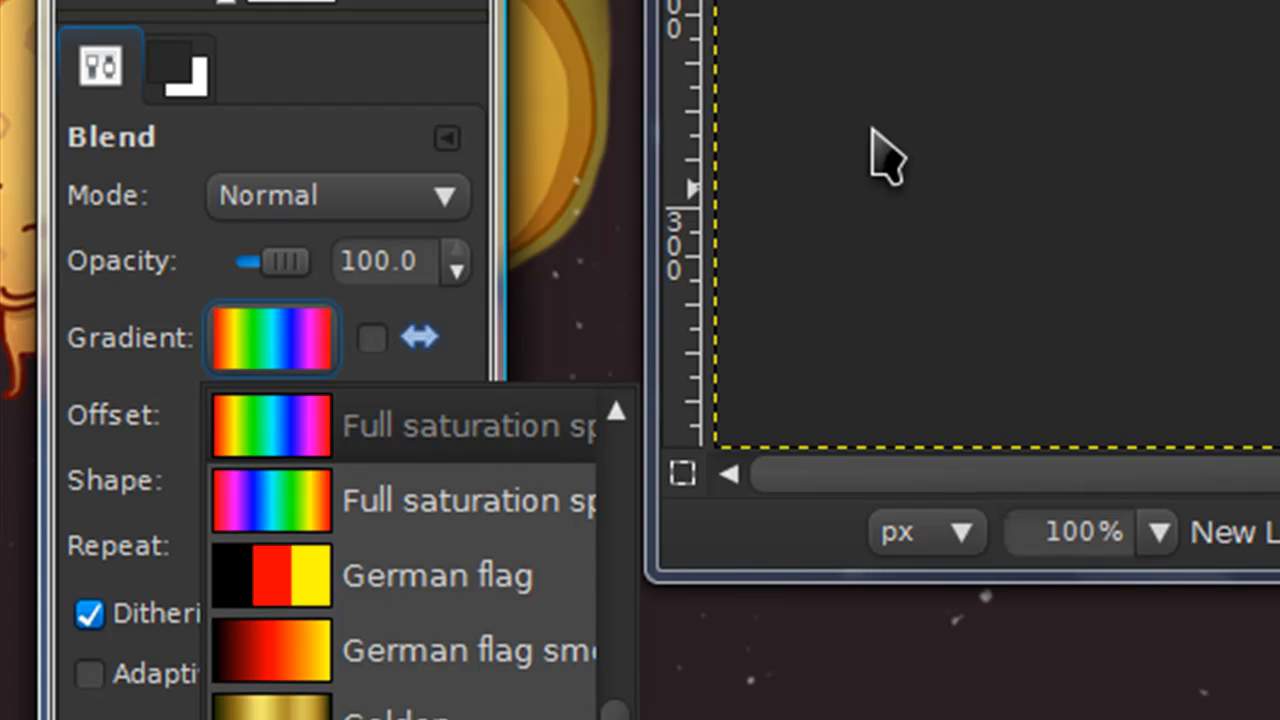
pyautogui.click(828, 483)
pyautogui.moveTo(778, 420); pyautogui.dragTo(908, 137)
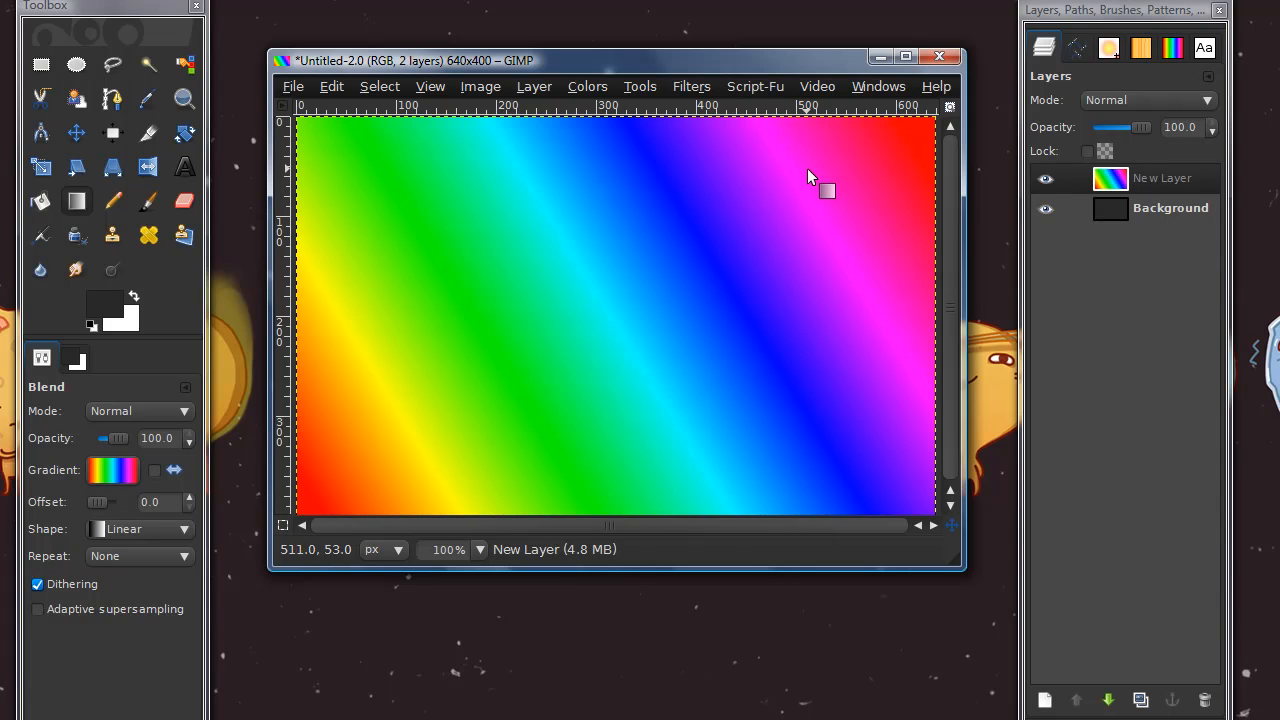
# Enlarge the image window slightly and position it between the toolbox and the Layers dock
pyautogui.moveTo(948, 560); pyautogui.dragTo(1006, 600)
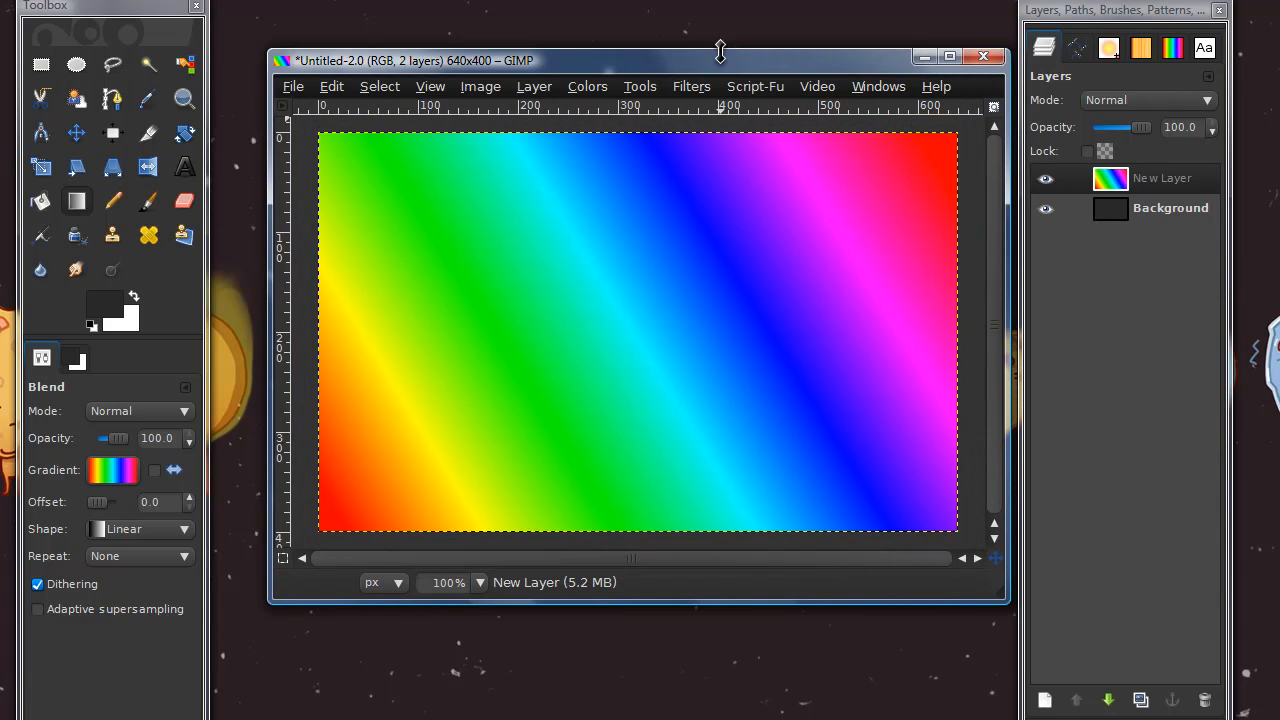
pyautogui.moveTo(721, 52); pyautogui.dragTo(686, 40)
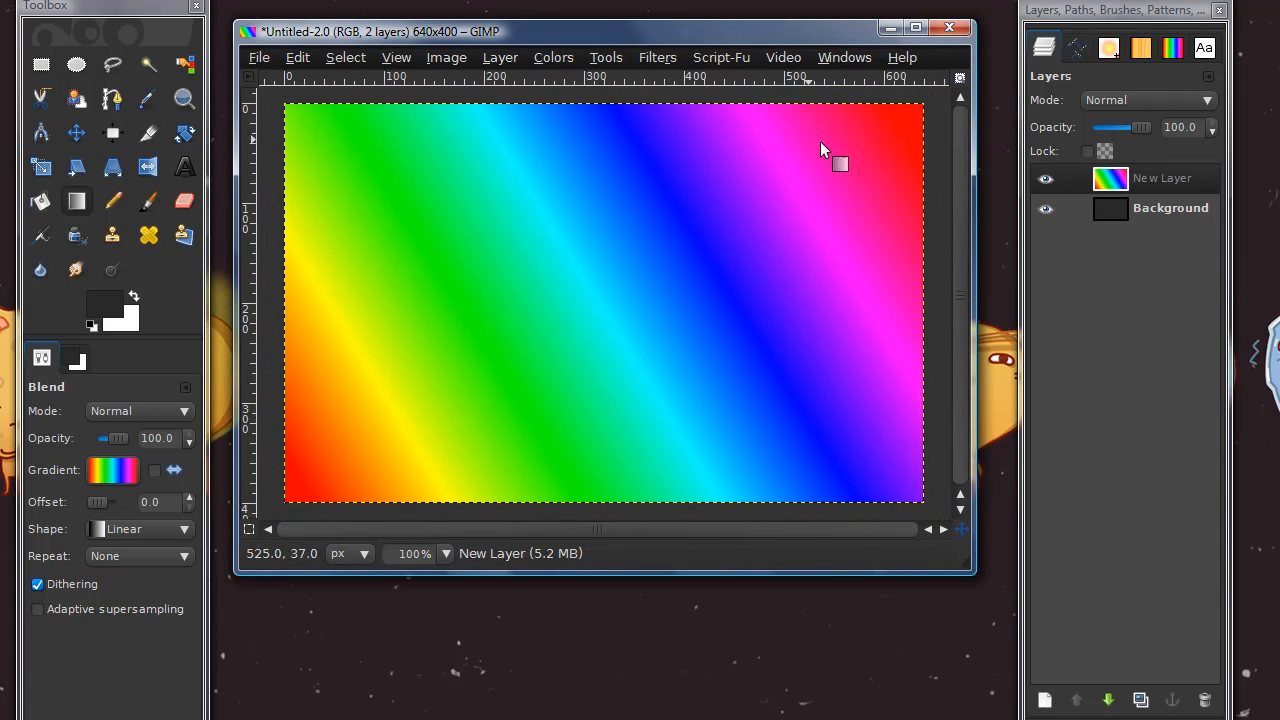
pyautogui.moveTo(832, 26); pyautogui.dragTo(847, 27)
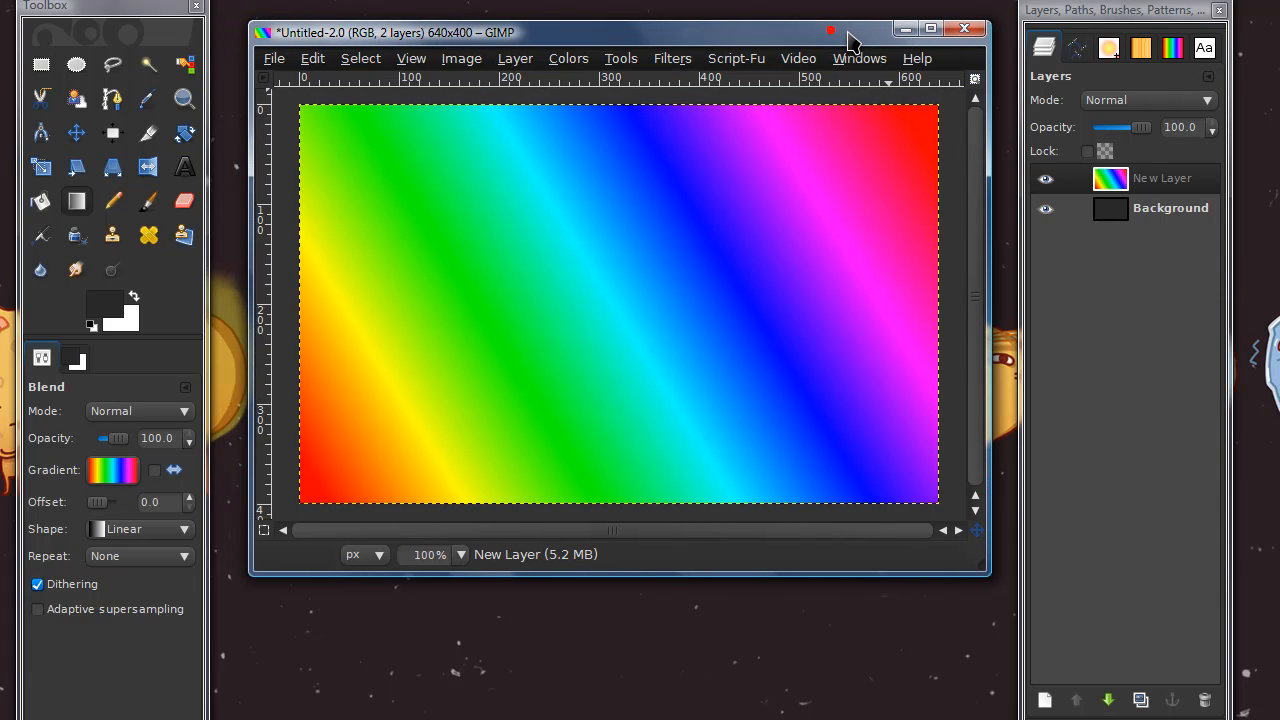
# Lower the gradient layer's opacity to 30.6 and add a new transparent layer above it
pyautogui.moveTo(1149, 130); pyautogui.dragTo(1120, 124)
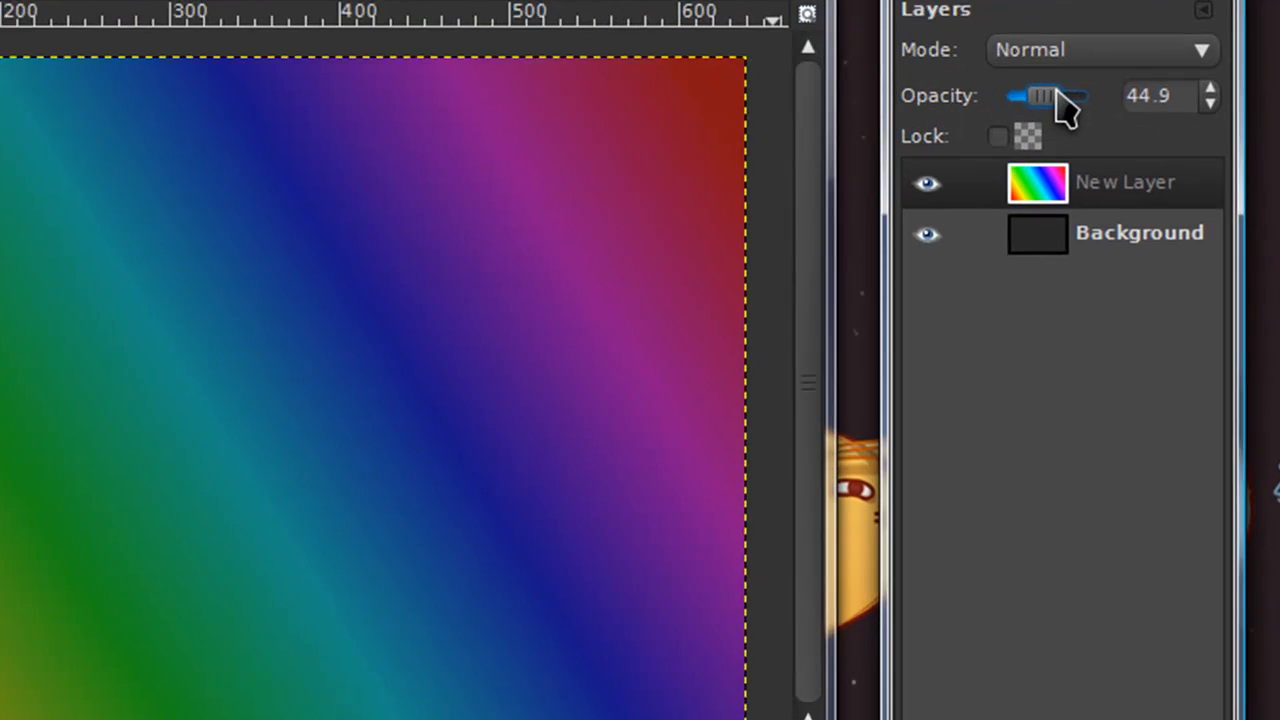
pyautogui.moveTo(1057, 90); pyautogui.dragTo(1044, 88)
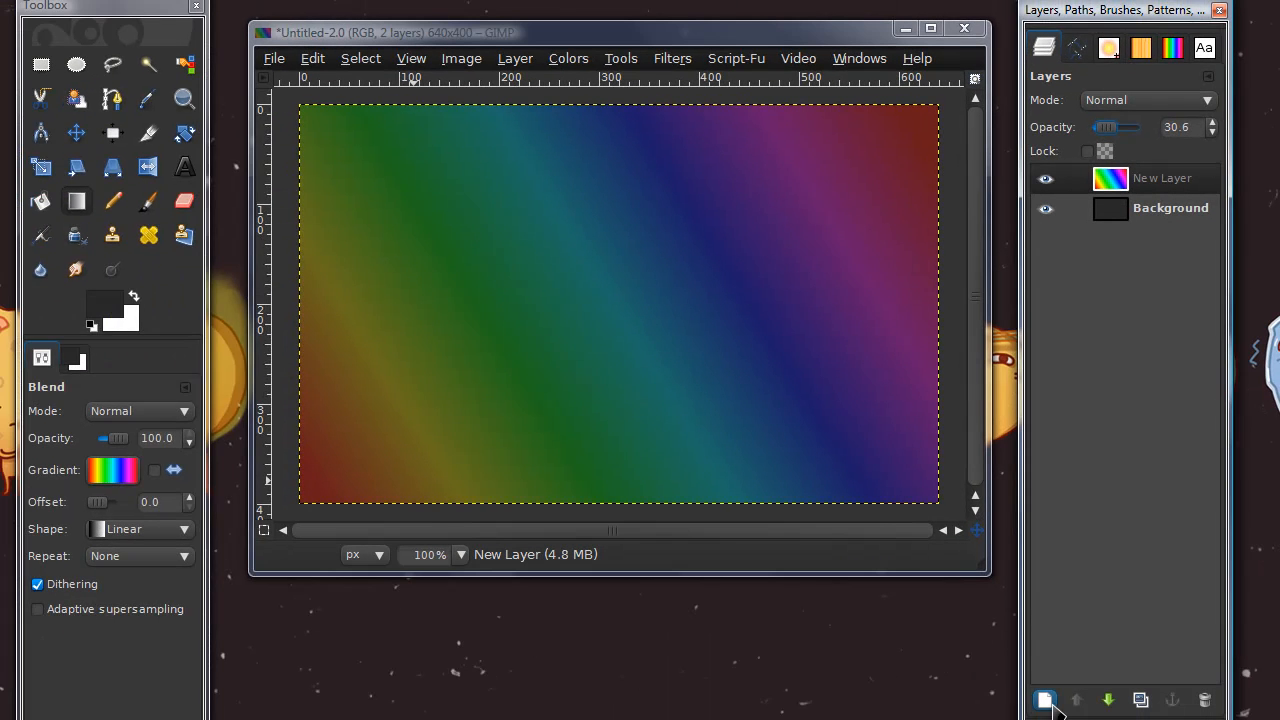
pyautogui.click(1045, 700)
pyautogui.press('Return')
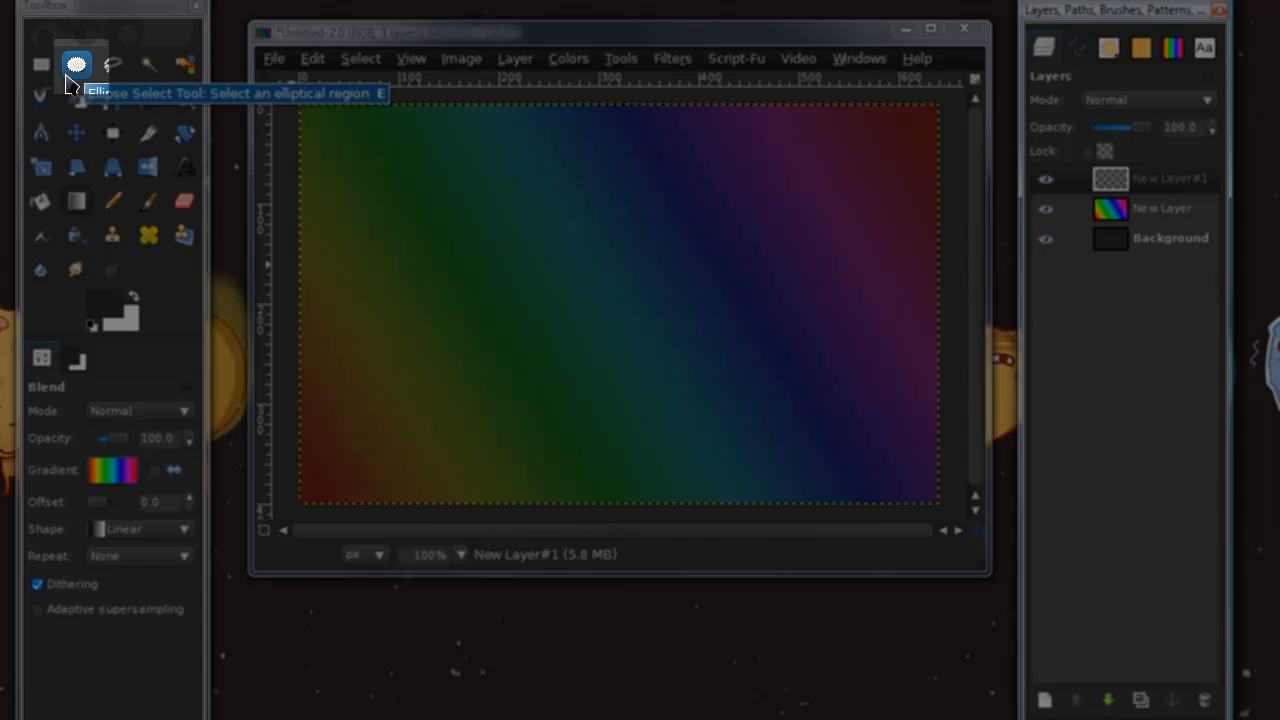
# Select about 20 circles of varied sizes scattered across the canvas using Ellipse Select in add mode with a fixed 1:1 aspect ratio
pyautogui.click(76, 66)
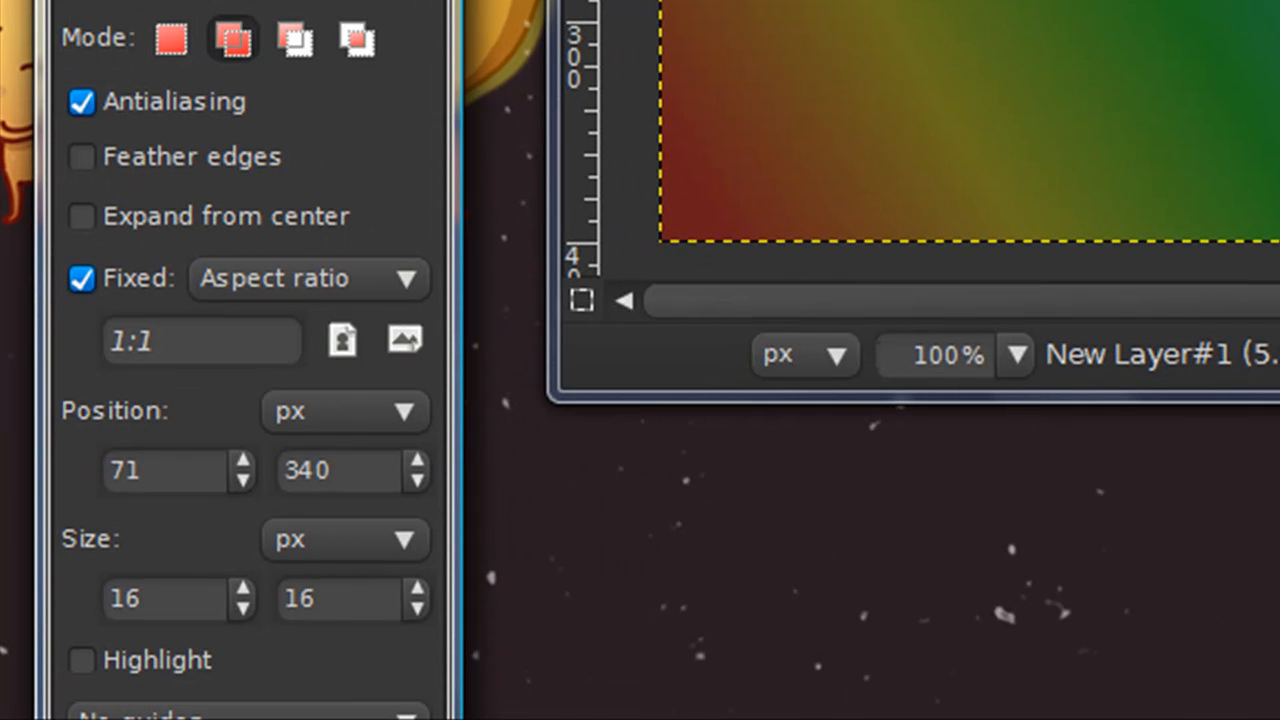
pyautogui.click(247, 42)
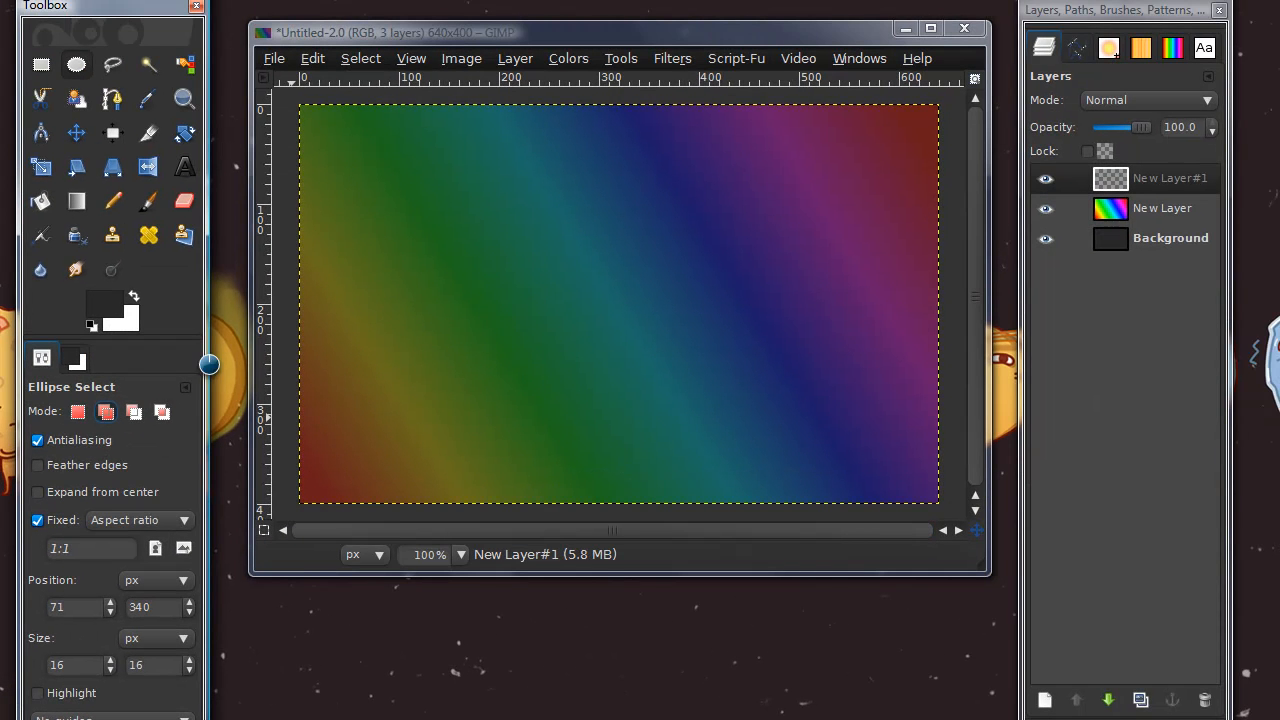
pyautogui.moveTo(367, 157); pyautogui.dragTo(430, 190)
pyautogui.moveTo(553, 193); pyautogui.dragTo(625, 265)
pyautogui.moveTo(483, 302); pyautogui.dragTo(527, 346)
pyautogui.moveTo(686, 373); pyautogui.dragTo(755, 442)
pyautogui.moveTo(797, 223); pyautogui.dragTo(838, 264)
pyautogui.moveTo(829, 365); pyautogui.dragTo(866, 402)
pyautogui.moveTo(574, 429); pyautogui.dragTo(543, 400)
pyautogui.moveTo(722, 183); pyautogui.dragTo(680, 140)
pyautogui.moveTo(720, 311); pyautogui.dragTo(698, 288)
pyautogui.moveTo(442, 263); pyautogui.dragTo(423, 244)
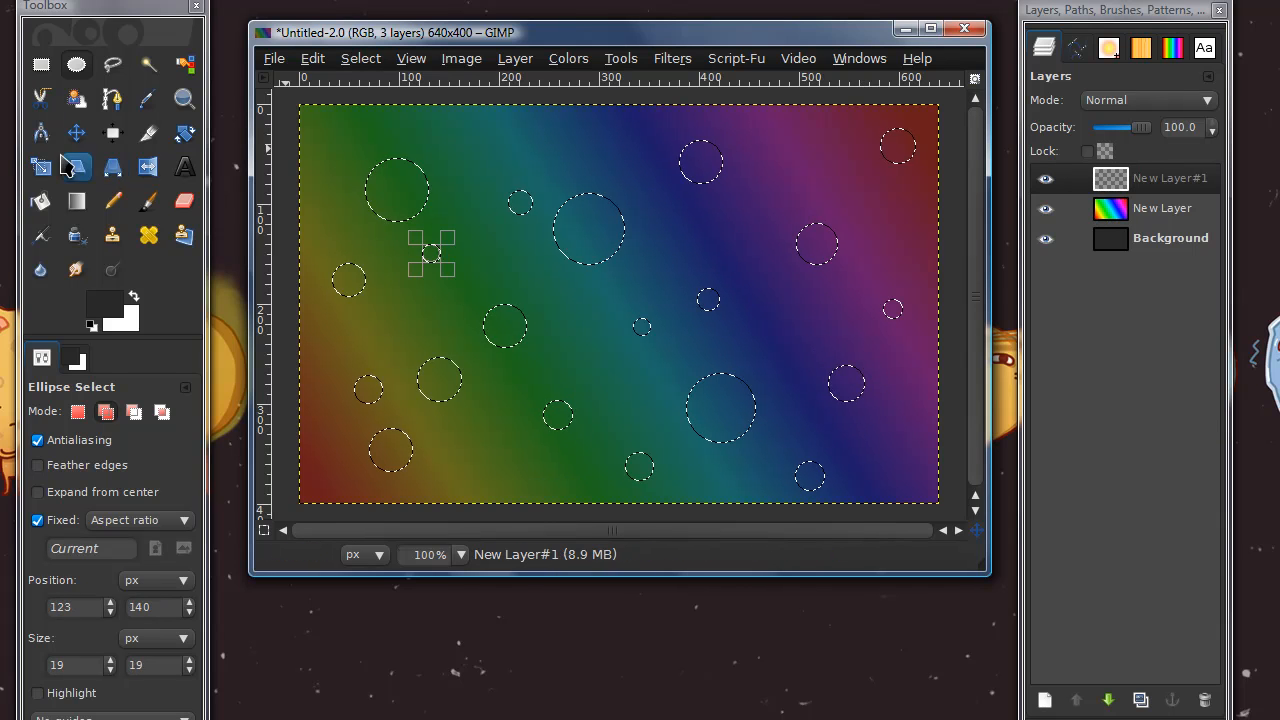
# Bucket-fill the selected circles with white and clear the selection
pyautogui.click(40, 203)
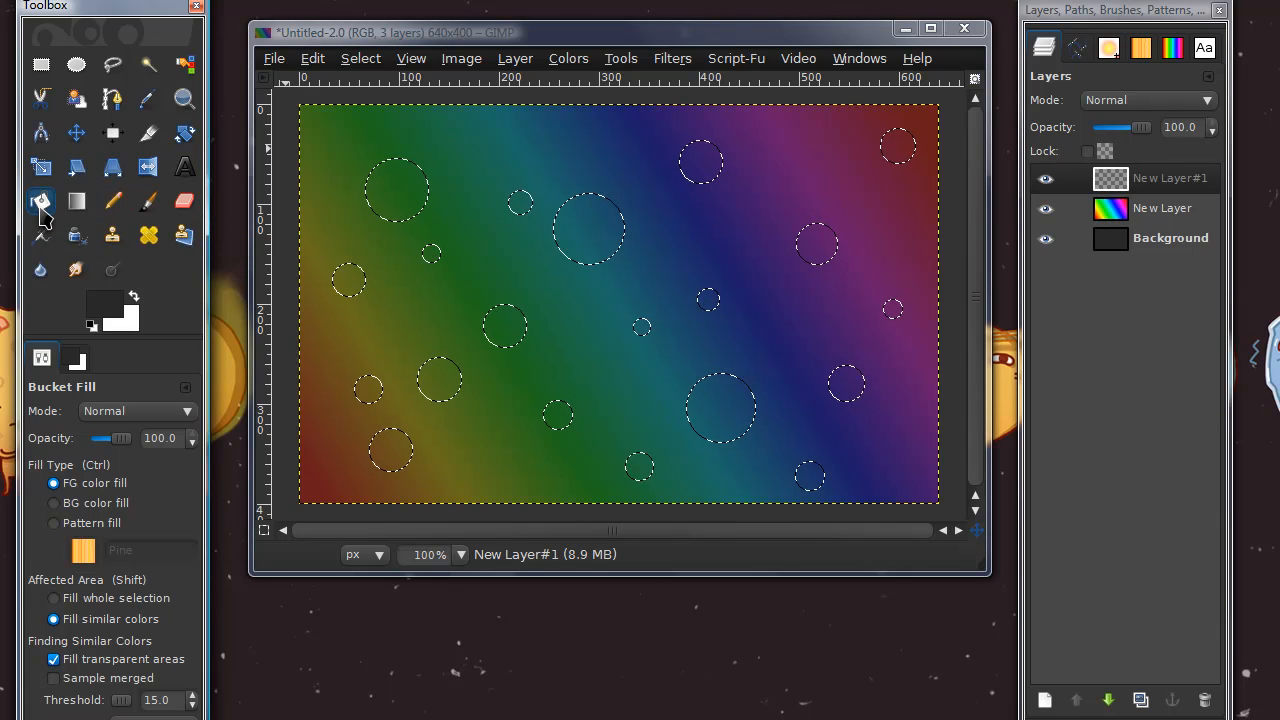
pyautogui.click(131, 296)
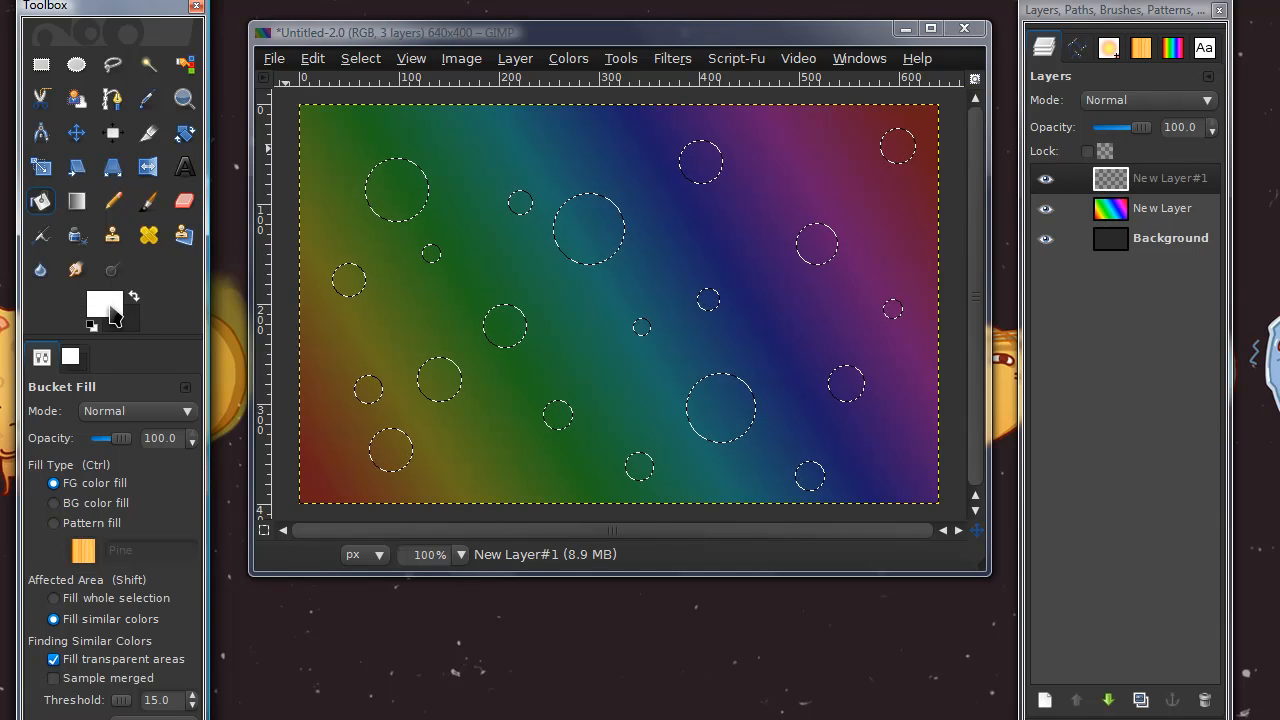
pyautogui.click(388, 202)
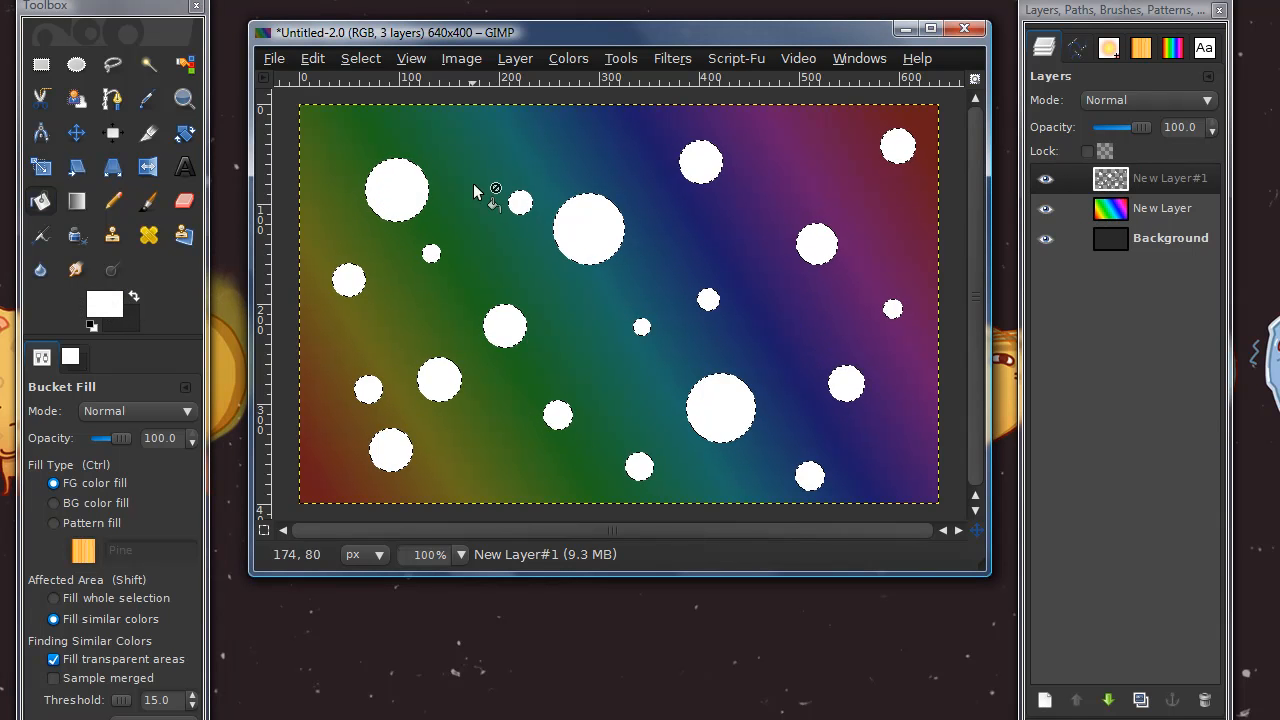
pyautogui.click(366, 60)
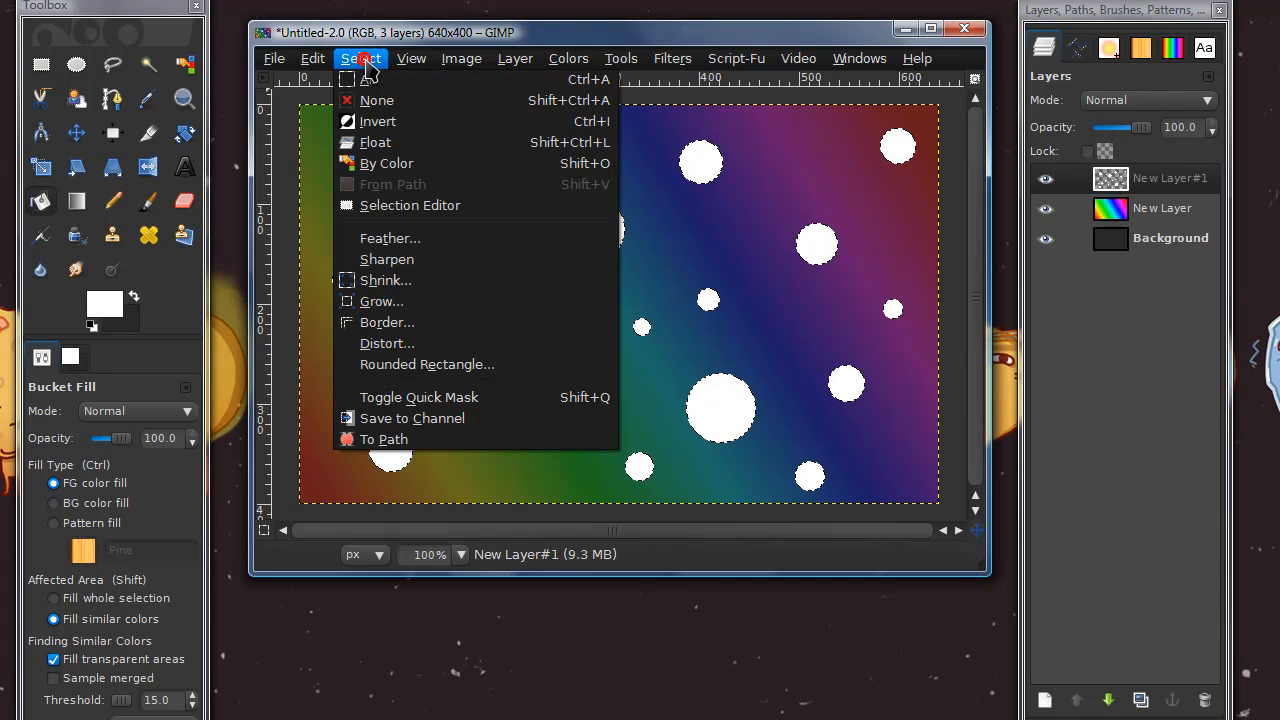
pyautogui.click(368, 100)
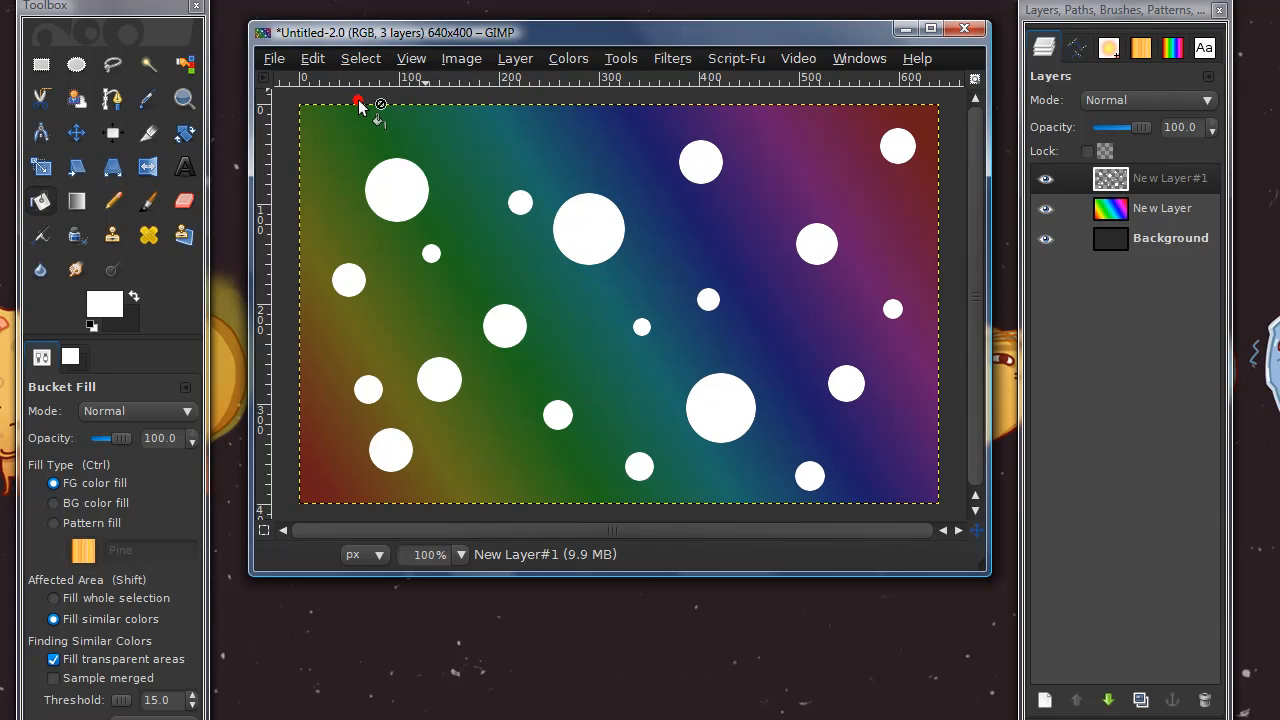
# Apply a Gaussian blur to the white circles with equal horizontal and vertical radii slightly above 13 px
pyautogui.click(672, 58)
pyautogui.moveTo(678, 175)
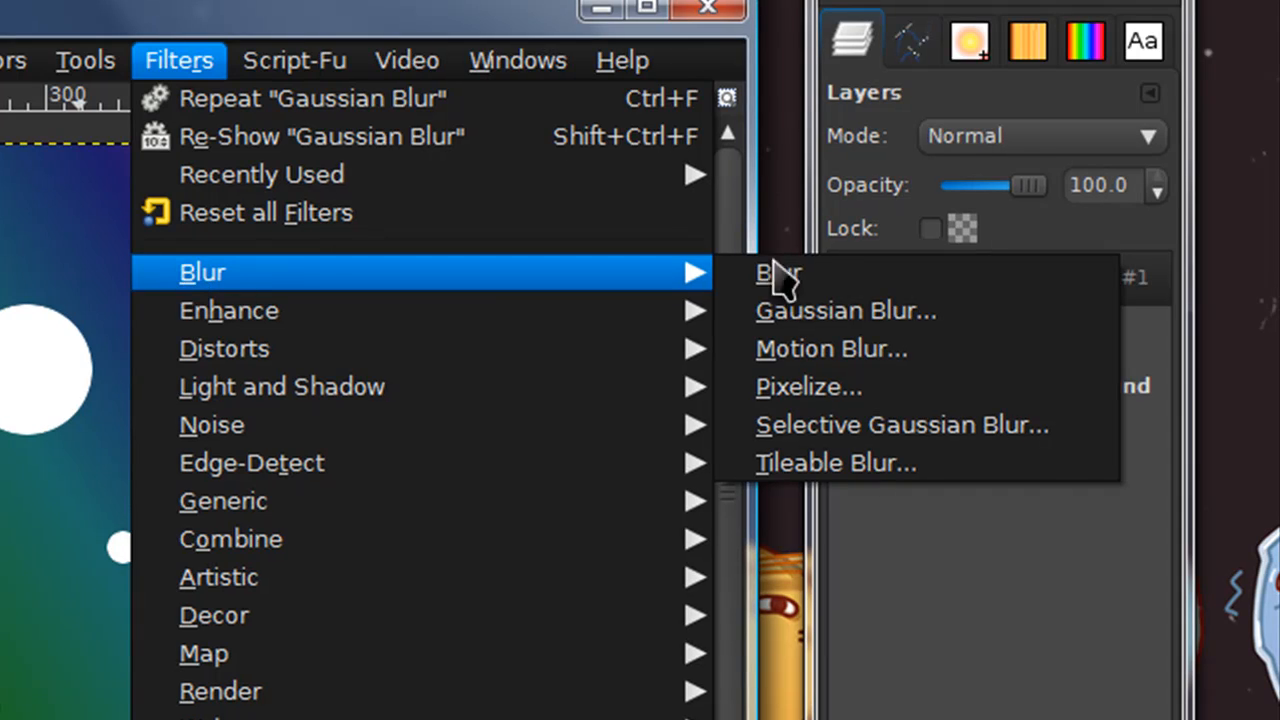
pyautogui.click(855, 322)
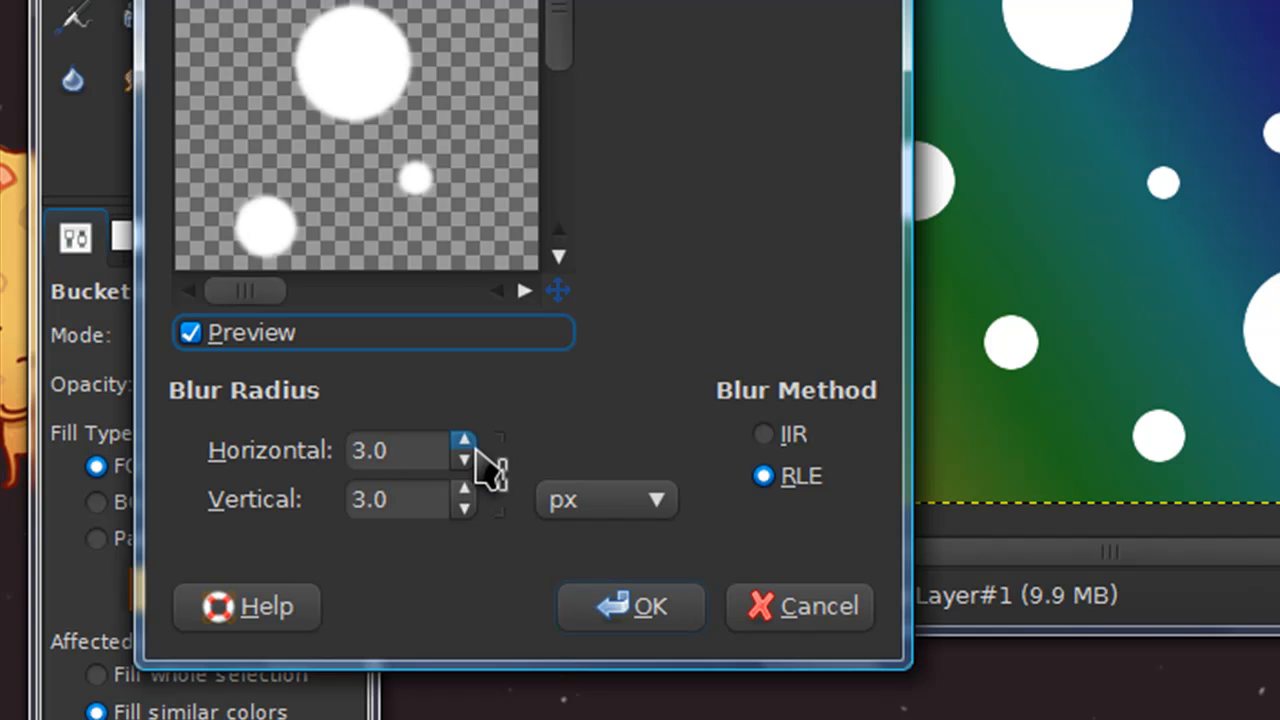
pyautogui.click(237, 524)
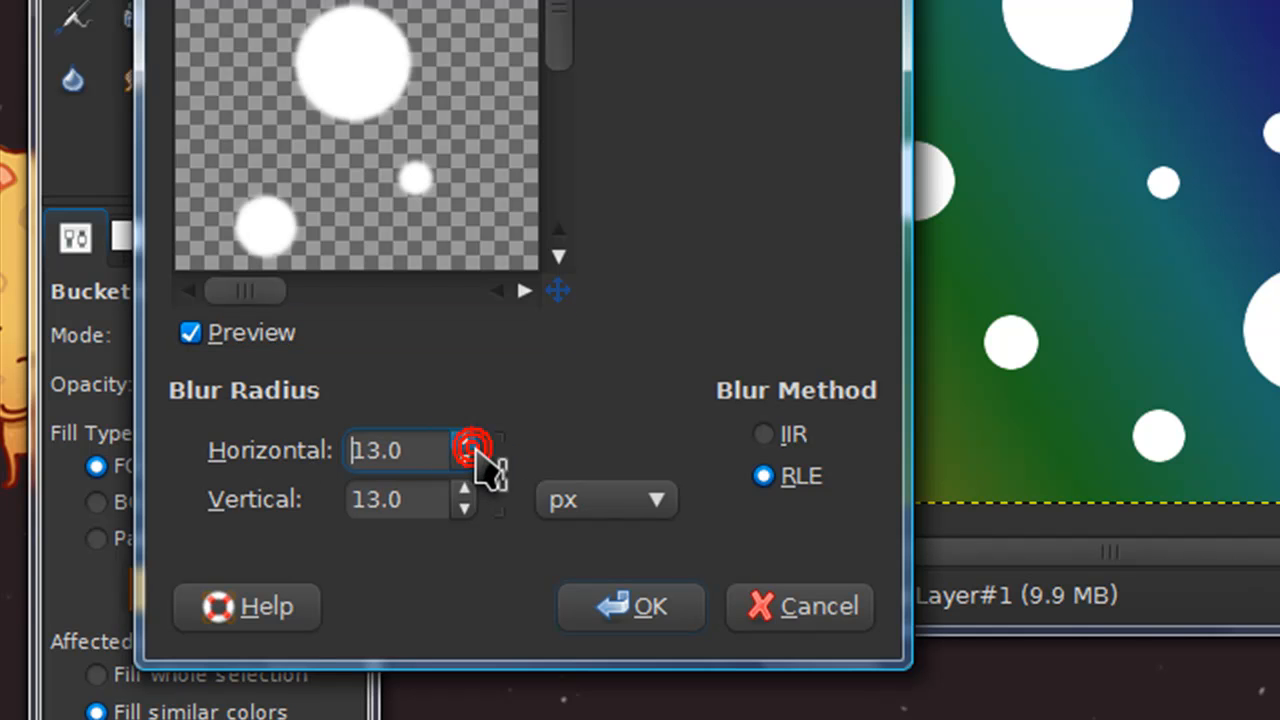
pyautogui.click(466, 443)
pyautogui.click(466, 442)
pyautogui.click(684, 612)
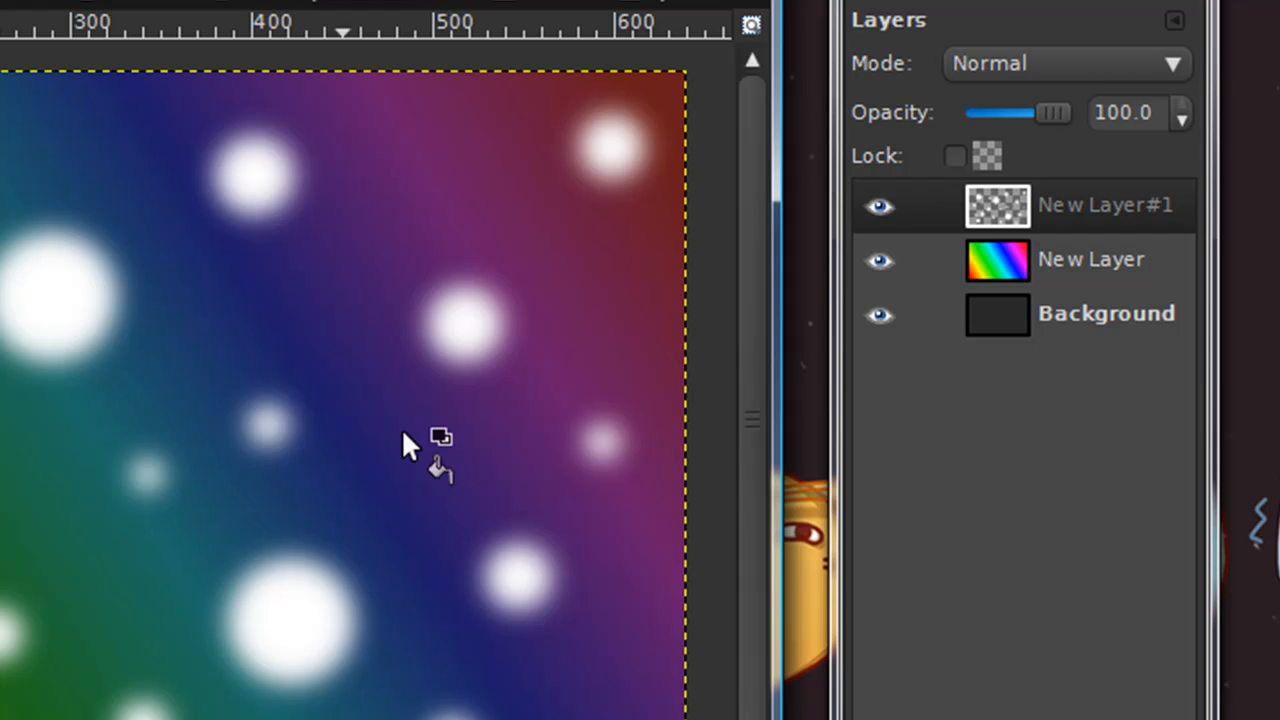
# Set the blurred circles layer's mode to Overlay and add a new transparent layer above it
pyautogui.click(988, 80)
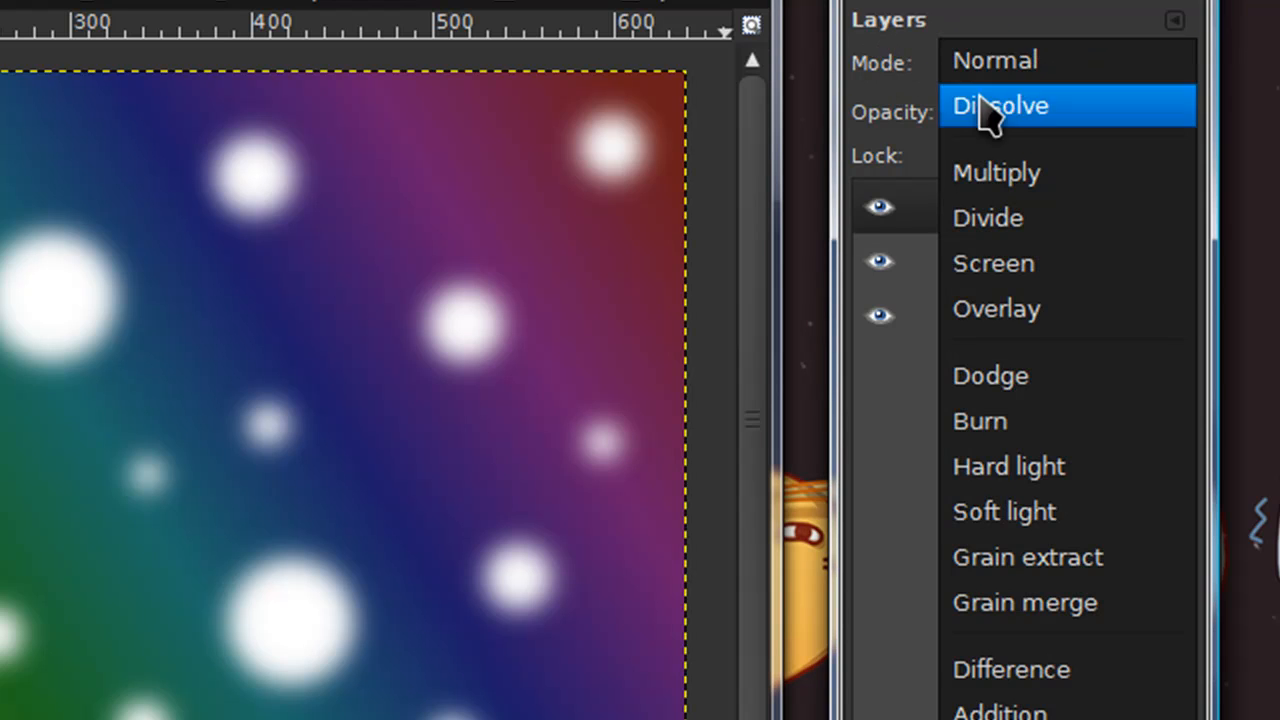
pyautogui.click(1017, 312)
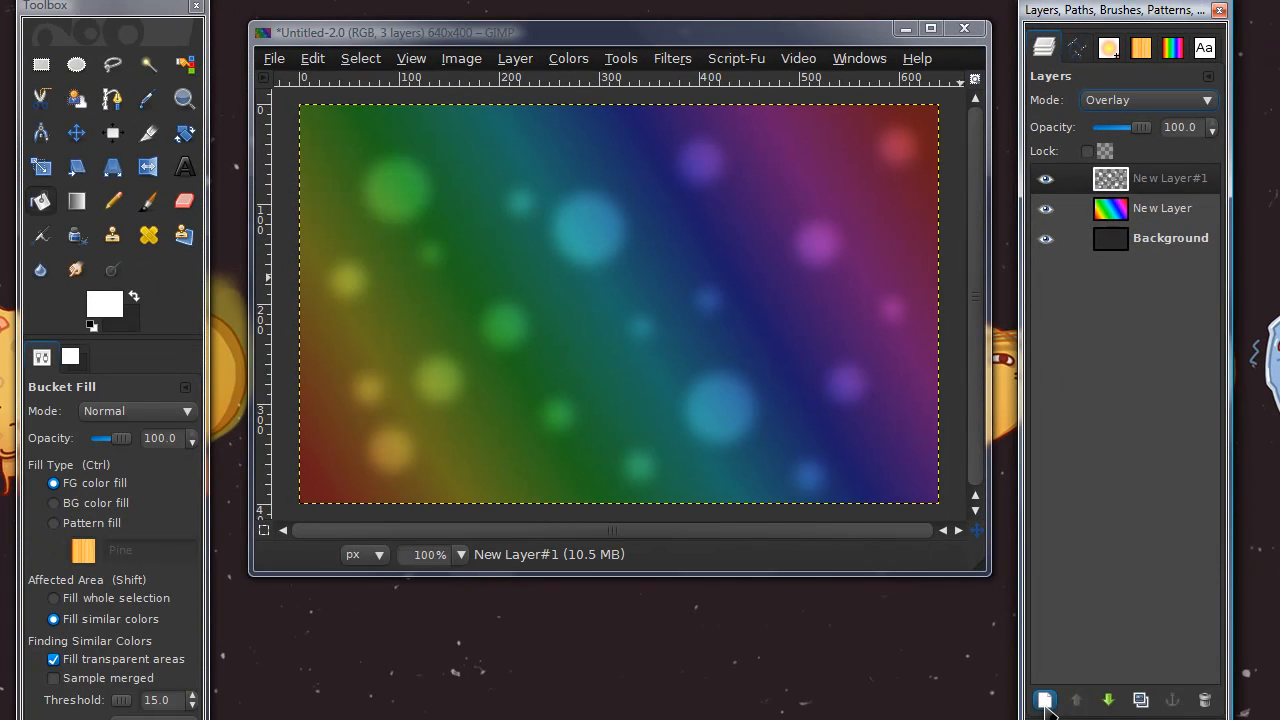
pyautogui.click(1045, 705)
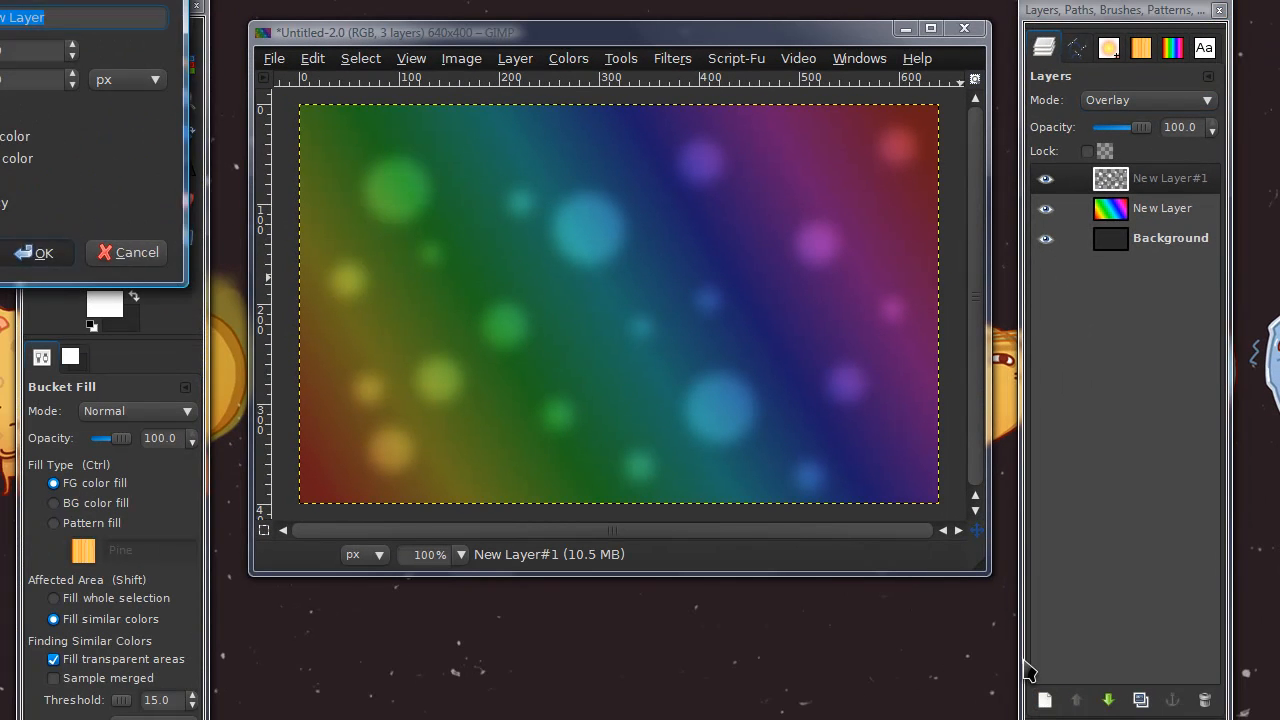
pyautogui.press('Return')
# Select a second scattering of circles of varied sizes with Ellipse Select and fill them with white on the new layer
pyautogui.click(77, 66)
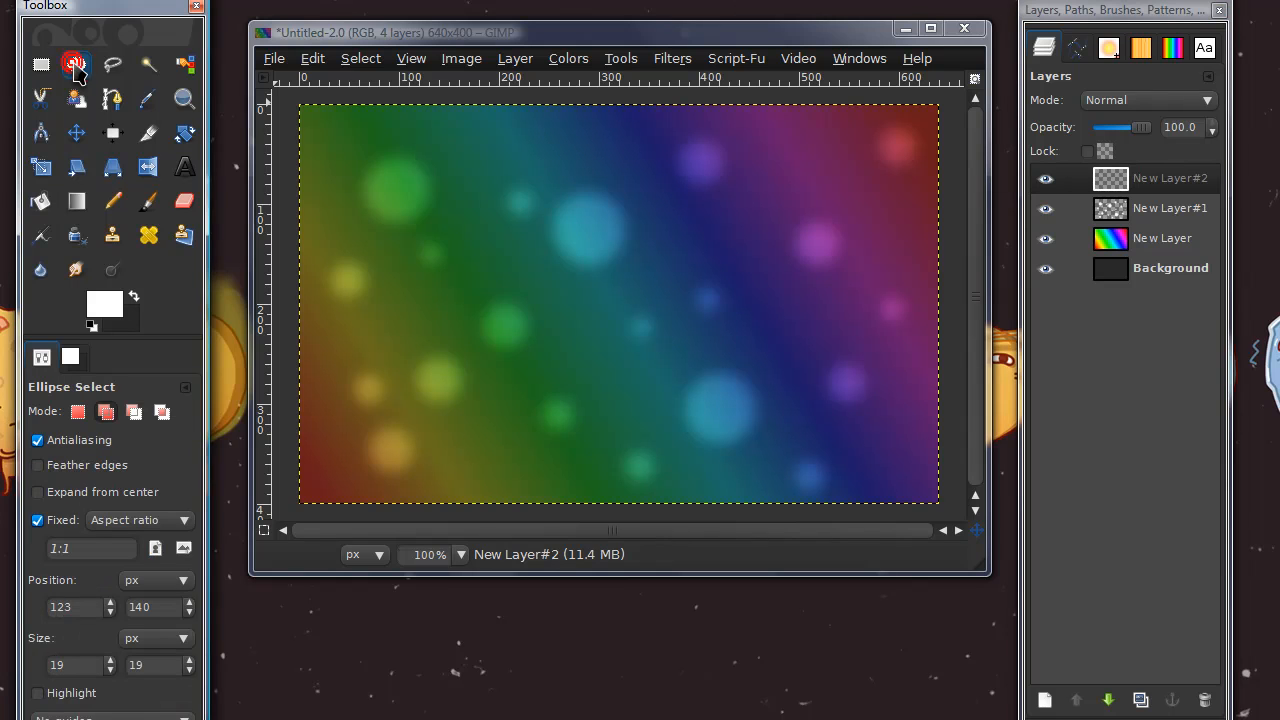
pyautogui.moveTo(407, 207); pyautogui.dragTo(441, 241)
pyautogui.moveTo(567, 258); pyautogui.dragTo(622, 312)
pyautogui.moveTo(794, 292); pyautogui.dragTo(767, 266)
pyautogui.moveTo(706, 349); pyautogui.dragTo(745, 380)
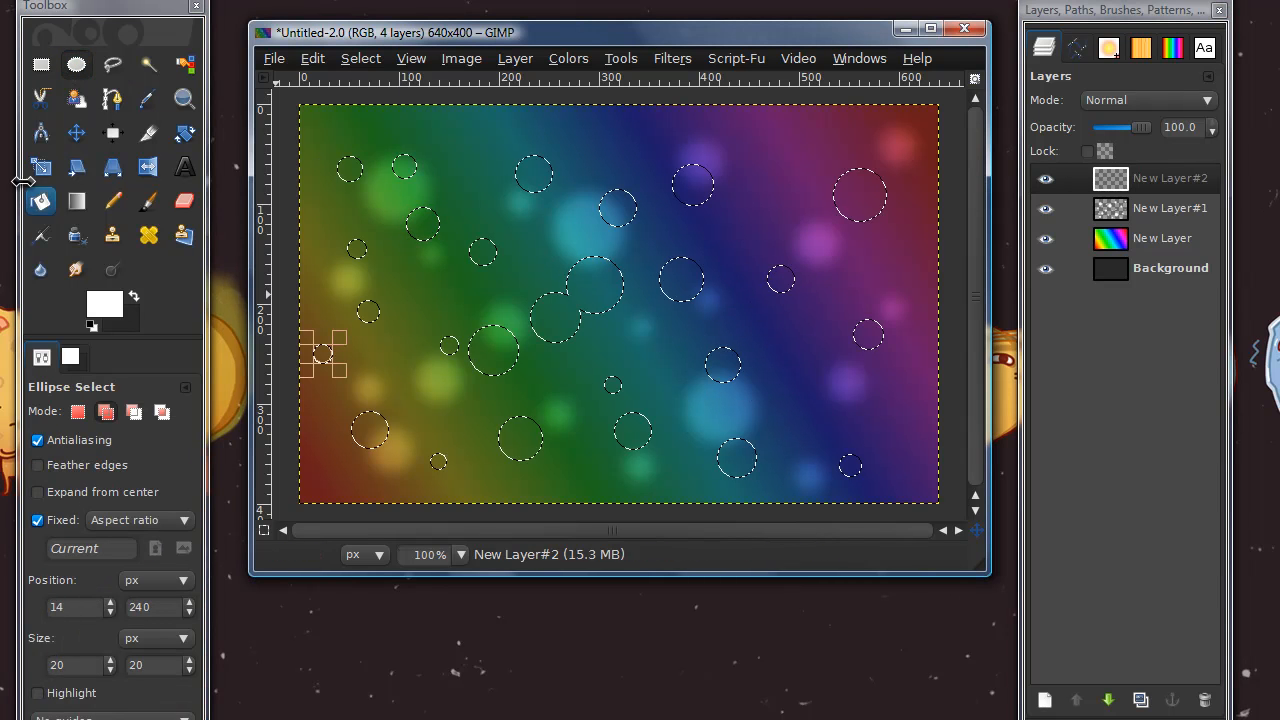
pyautogui.click(40, 201)
pyautogui.click(587, 270)
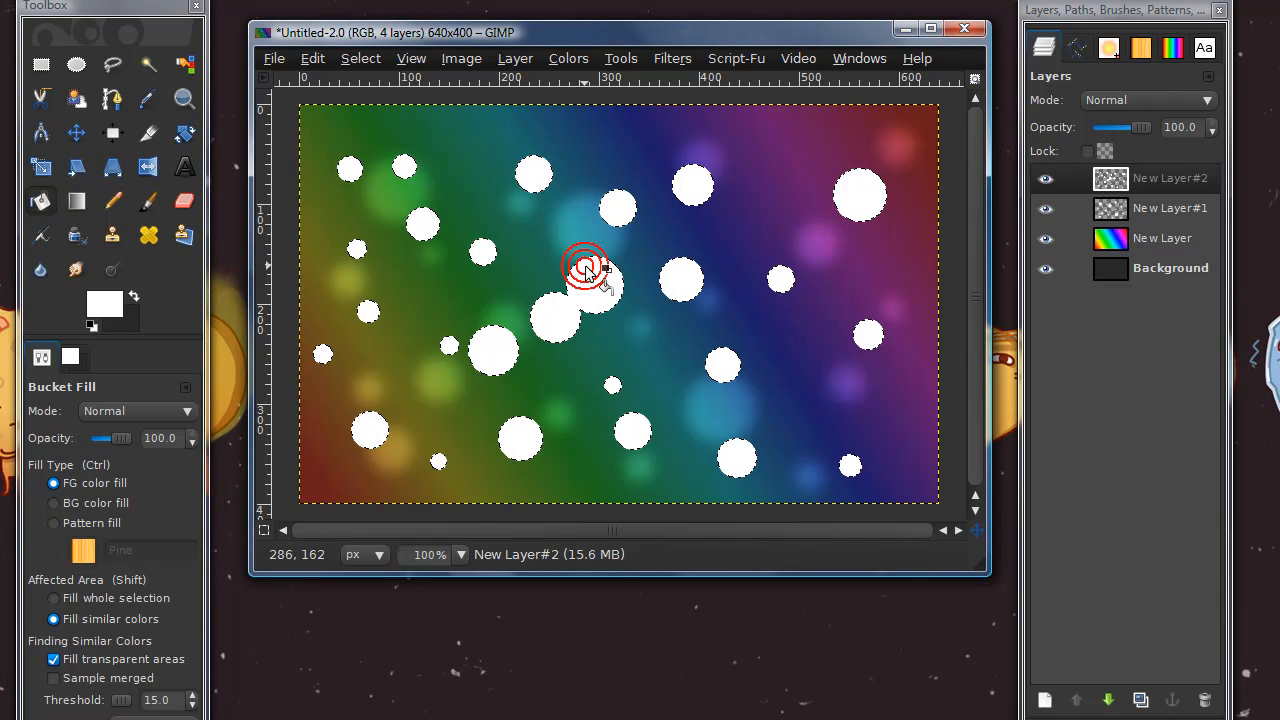
# Clear the selection and apply a Gaussian blur with 15 px horizontal and vertical radii to the second set of white circles
pyautogui.click(358, 58)
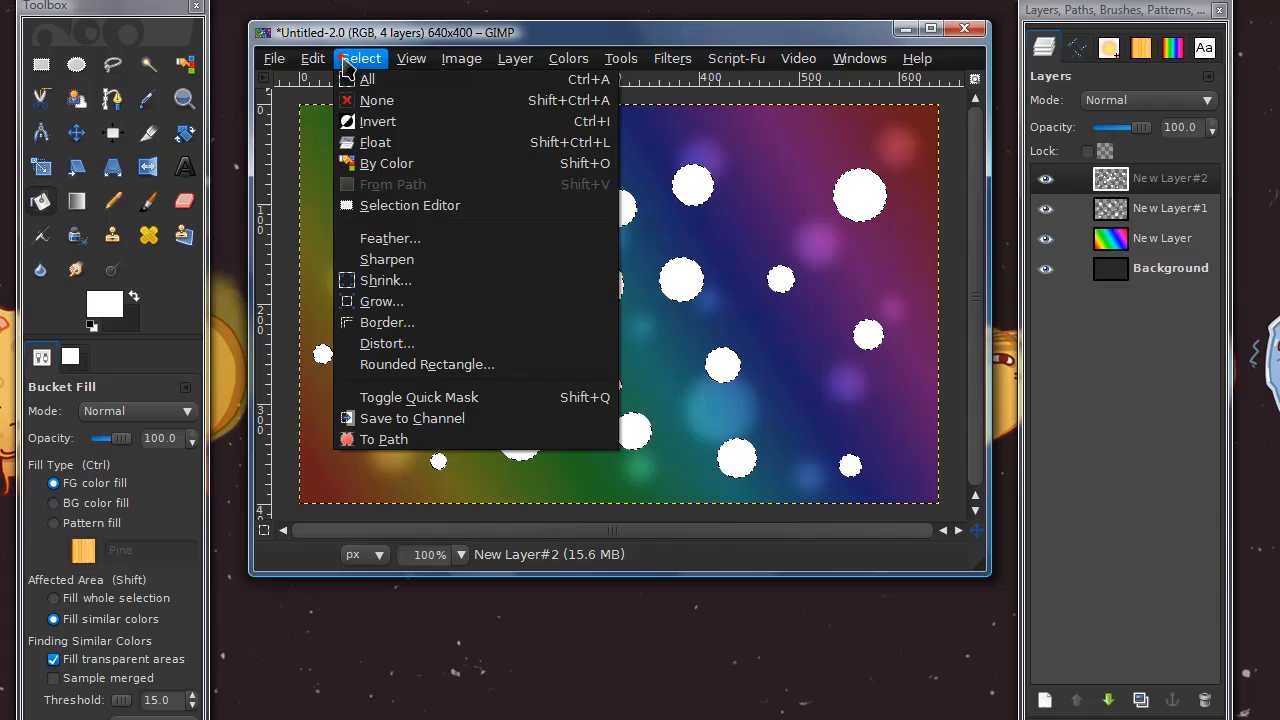
pyautogui.click(378, 99)
pyautogui.click(684, 62)
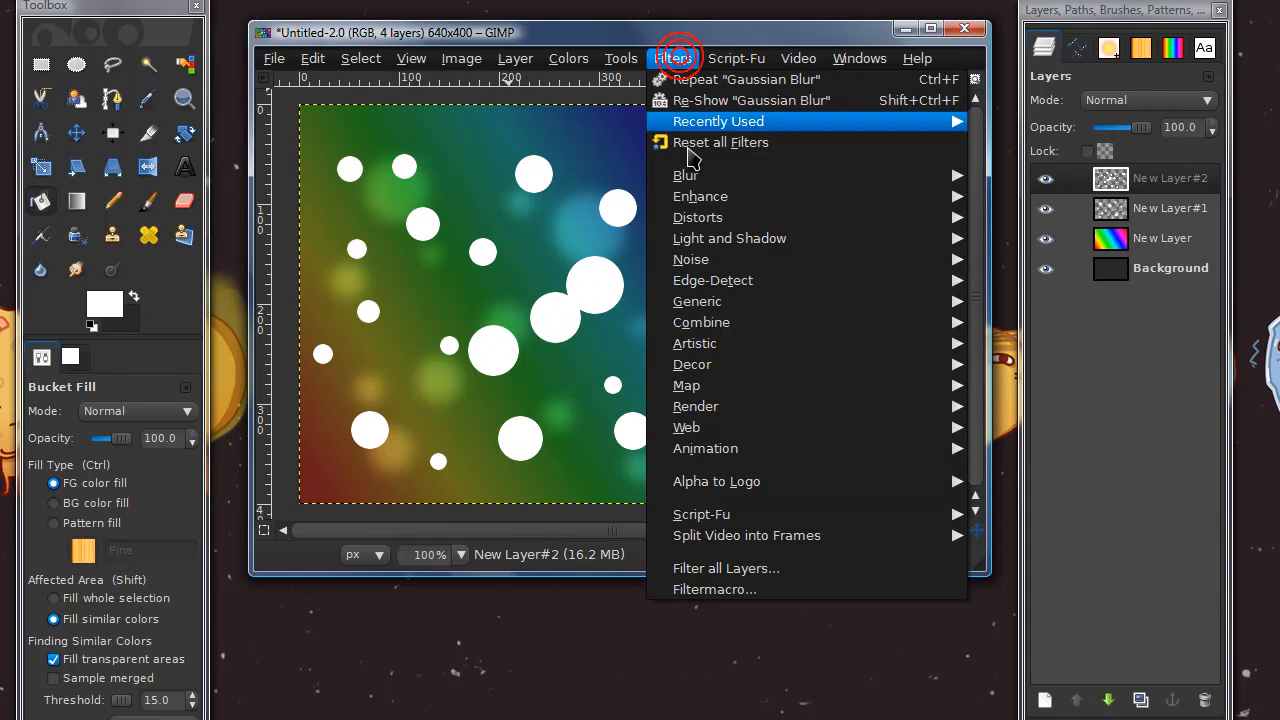
pyautogui.moveTo(700, 174)
pyautogui.click(1002, 196)
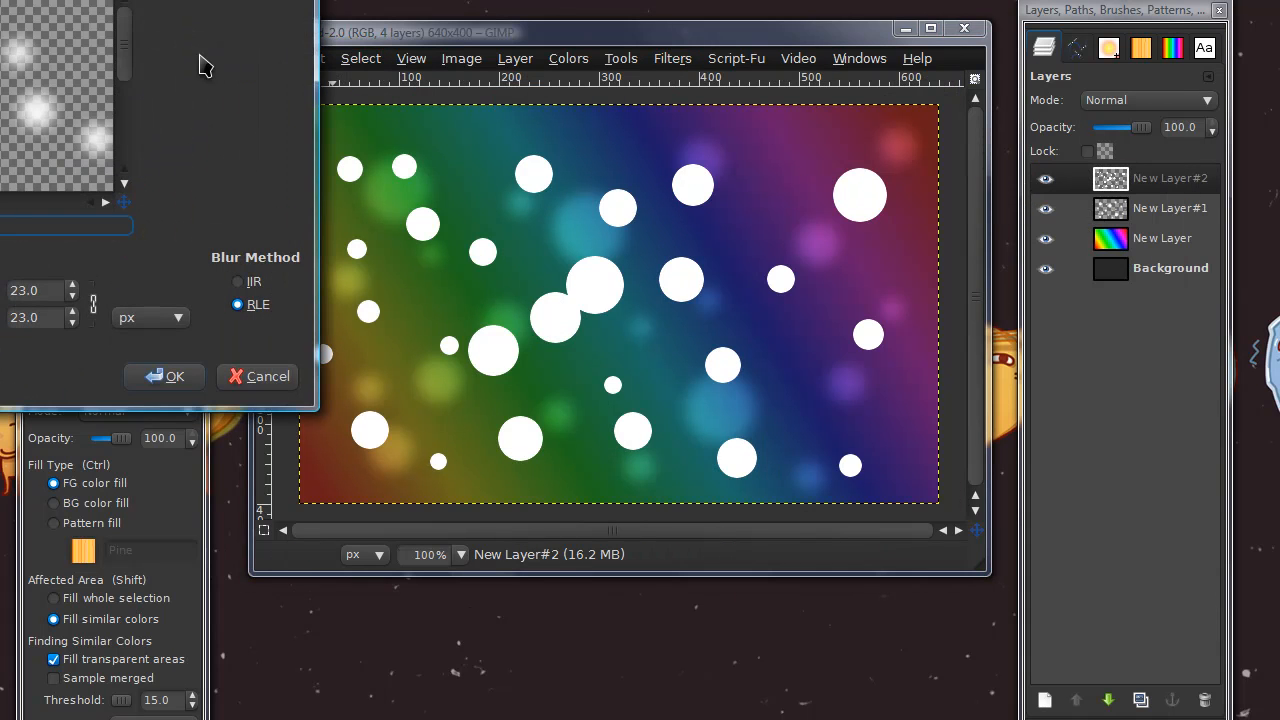
pyautogui.moveTo(139, 0); pyautogui.dragTo(494, 104)
pyautogui.click(431, 463)
pyautogui.click(431, 463)
pyautogui.click(431, 463)
pyautogui.click(431, 463)
pyautogui.click(431, 463)
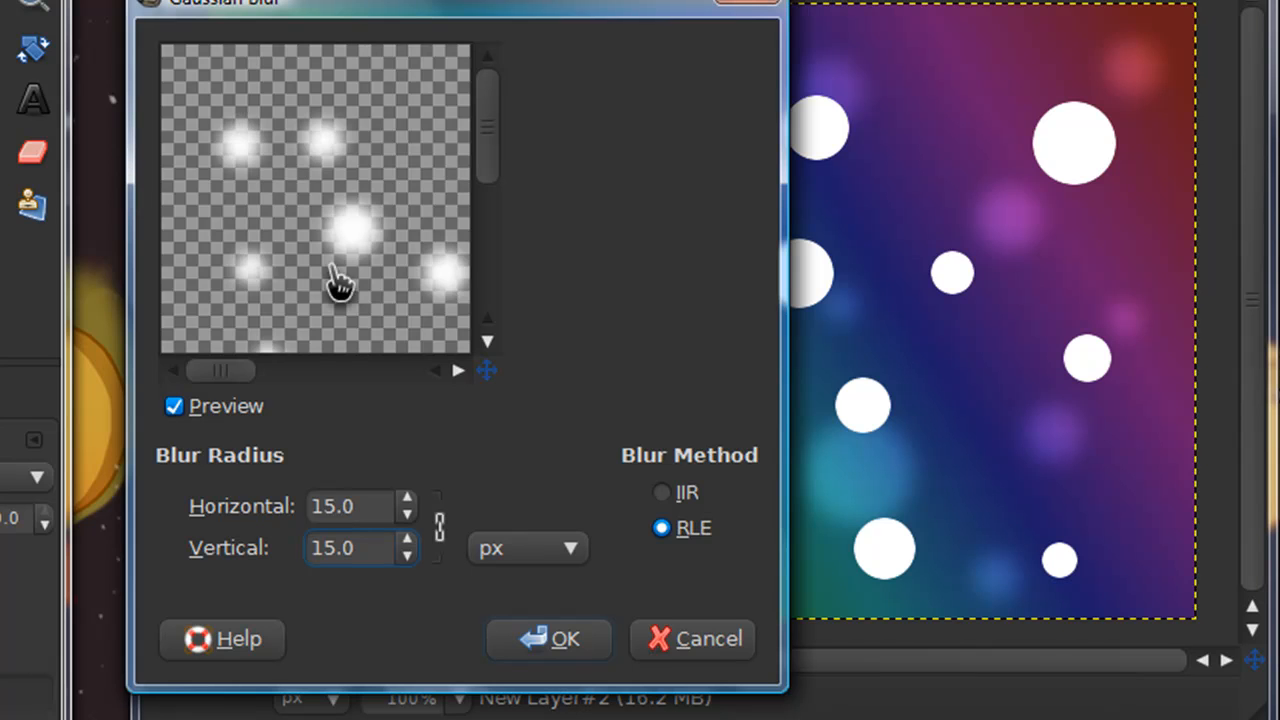
pyautogui.moveTo(397, 280); pyautogui.dragTo(306, 206)
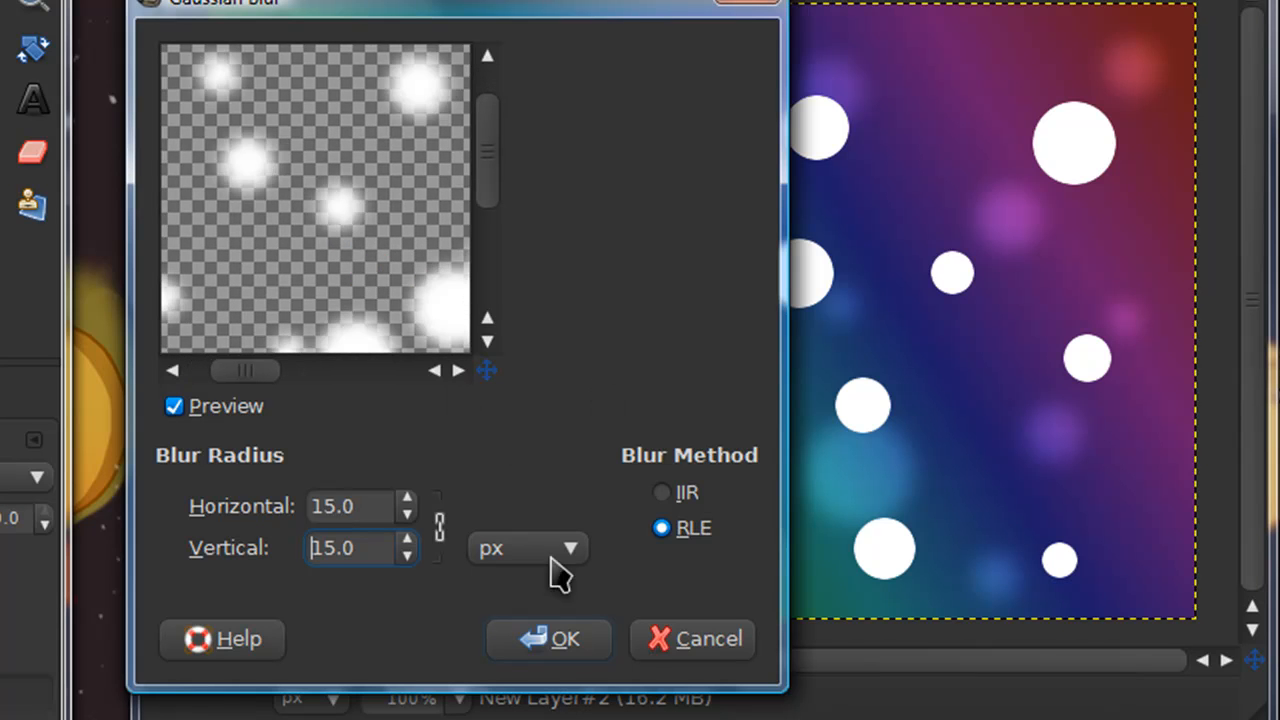
pyautogui.click(520, 648)
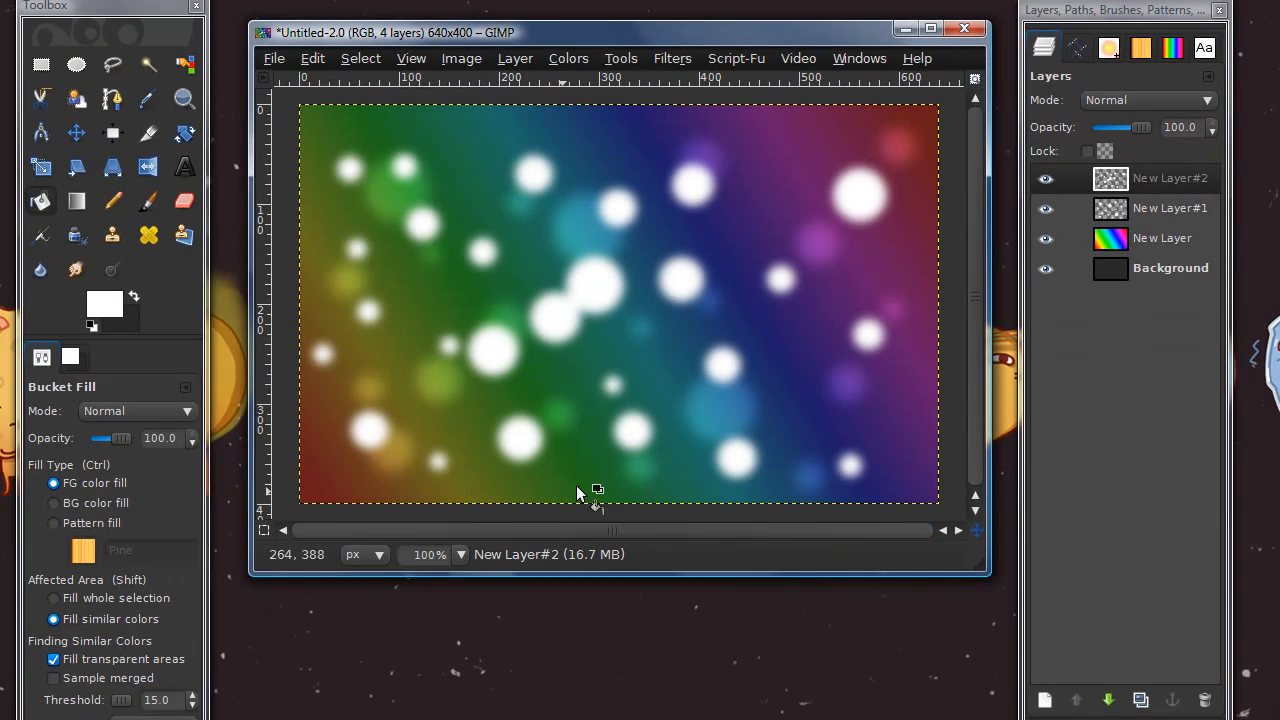
# Set the second circles layer's mode to Overlay and add a new 640 × 400 transparent layer above it
pyautogui.click(1115, 102)
pyautogui.click(1118, 236)
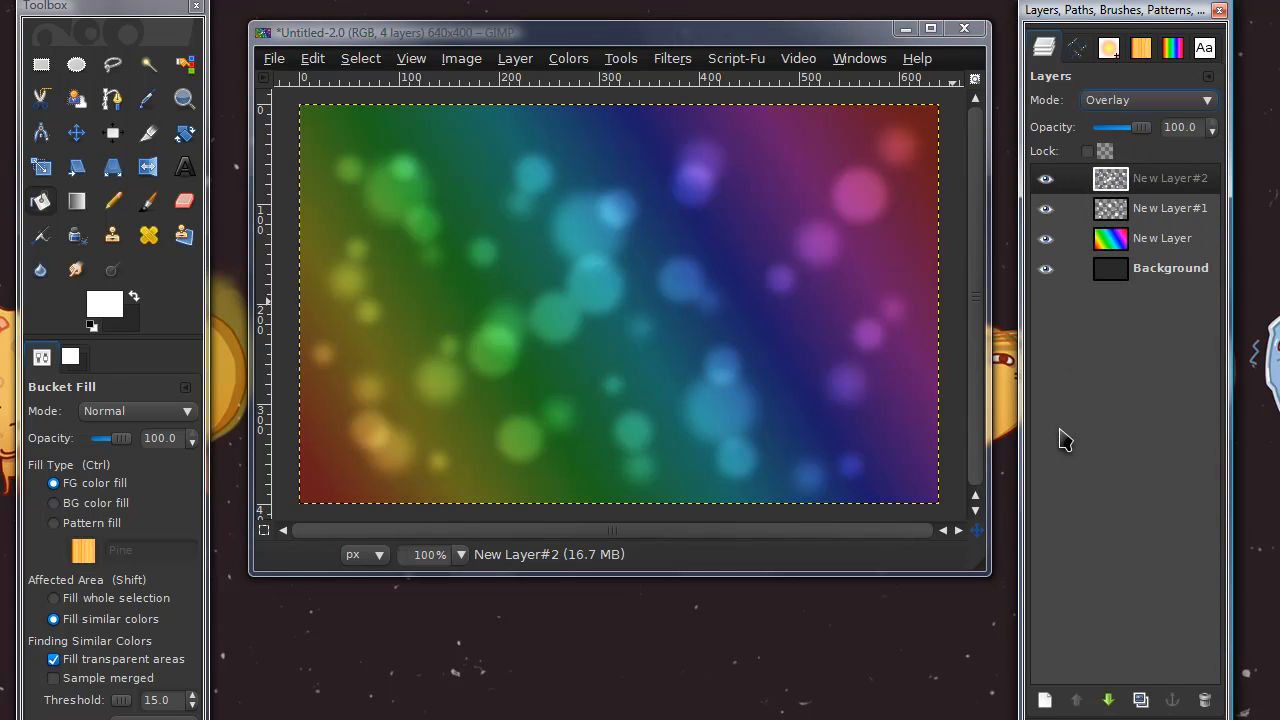
pyautogui.click(1045, 701)
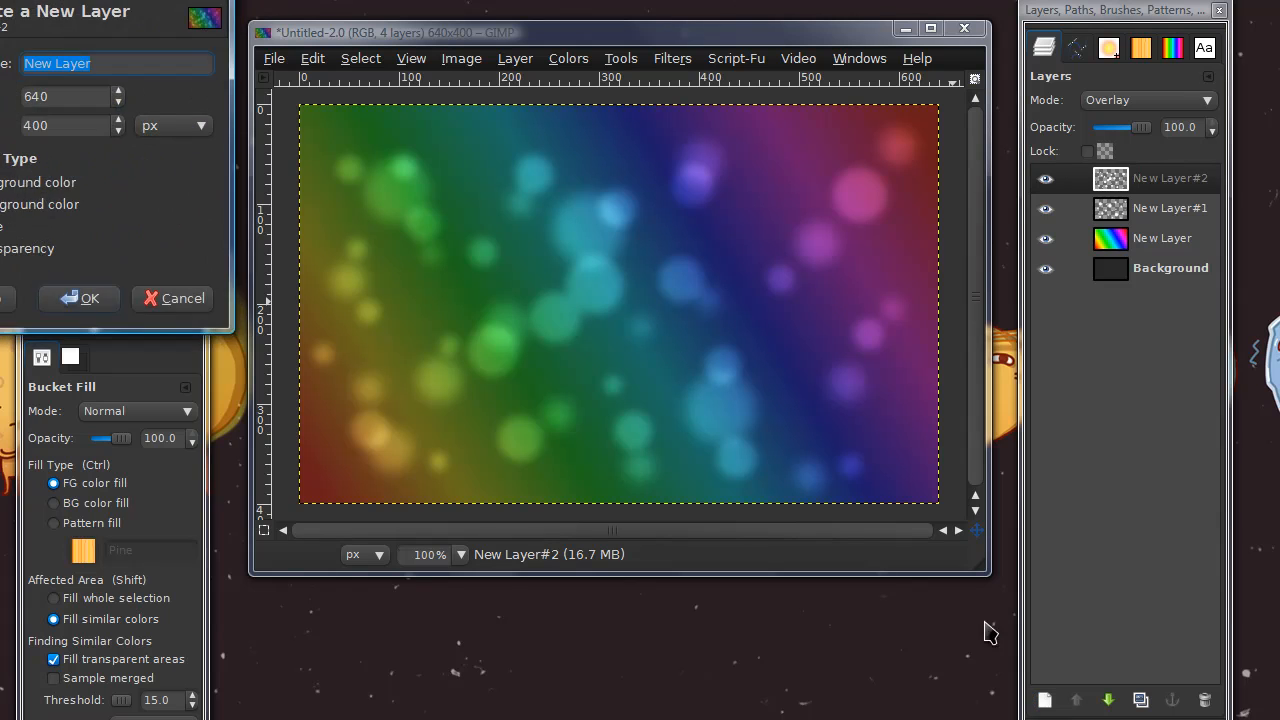
pyautogui.press('Return')
# Select a third scattering of circles of varied sizes with Ellipse Select and bucket-fill them with white on the new layer
pyautogui.click(79, 67)
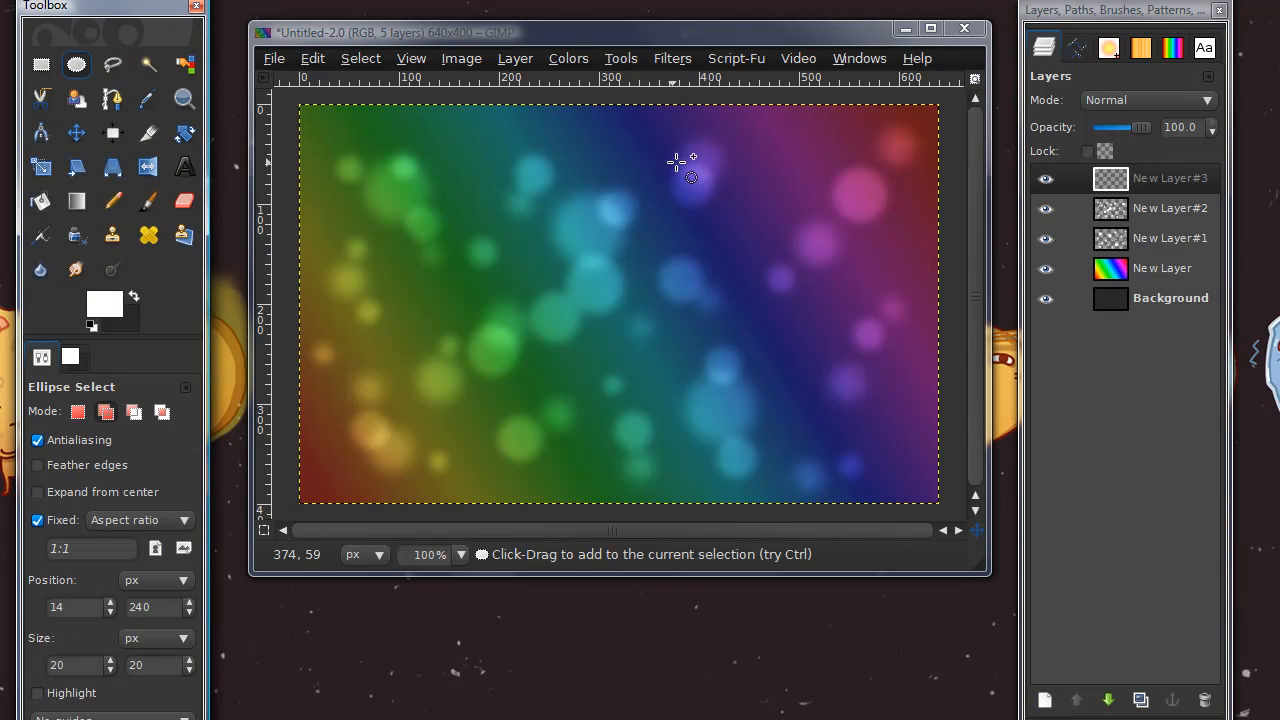
pyautogui.moveTo(755, 160); pyautogui.dragTo(792, 198)
pyautogui.moveTo(816, 327); pyautogui.dragTo(853, 364)
pyautogui.moveTo(708, 247); pyautogui.dragTo(746, 286)
pyautogui.moveTo(887, 252); pyautogui.dragTo(923, 288)
pyautogui.moveTo(878, 146); pyautogui.dragTo(915, 183)
pyautogui.moveTo(658, 169); pyautogui.dragTo(695, 193)
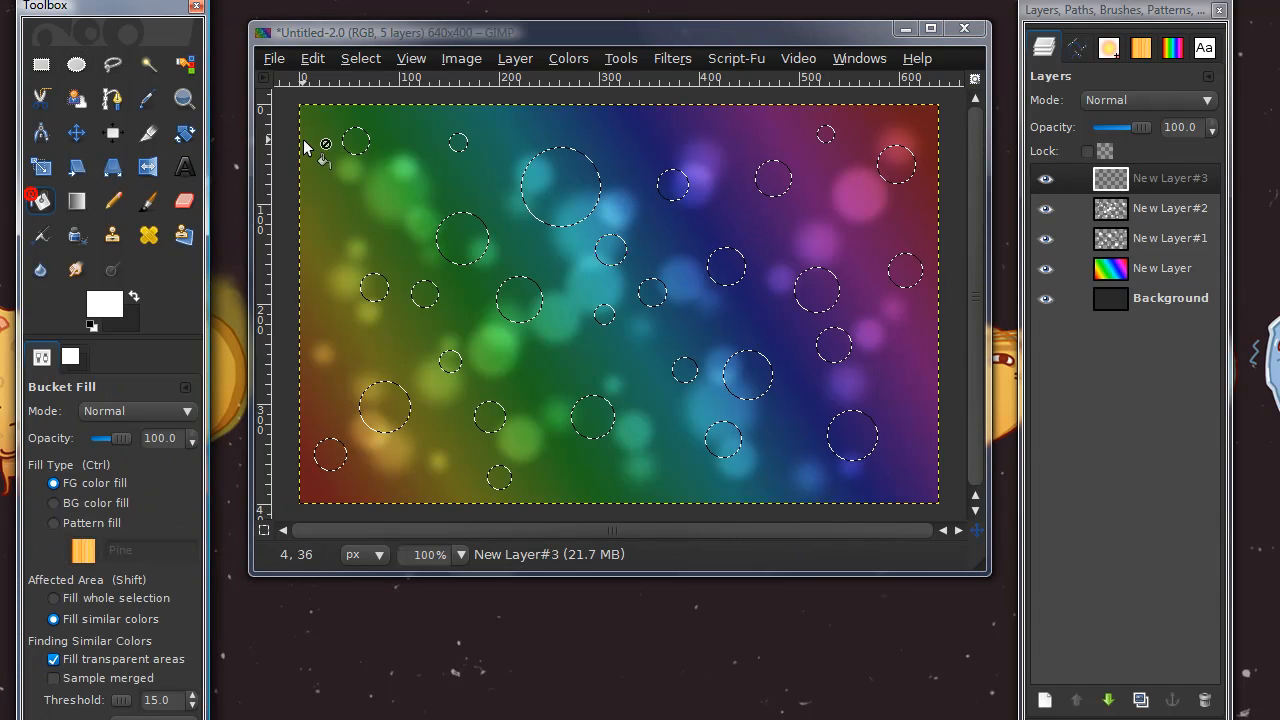
pyautogui.click(517, 146)
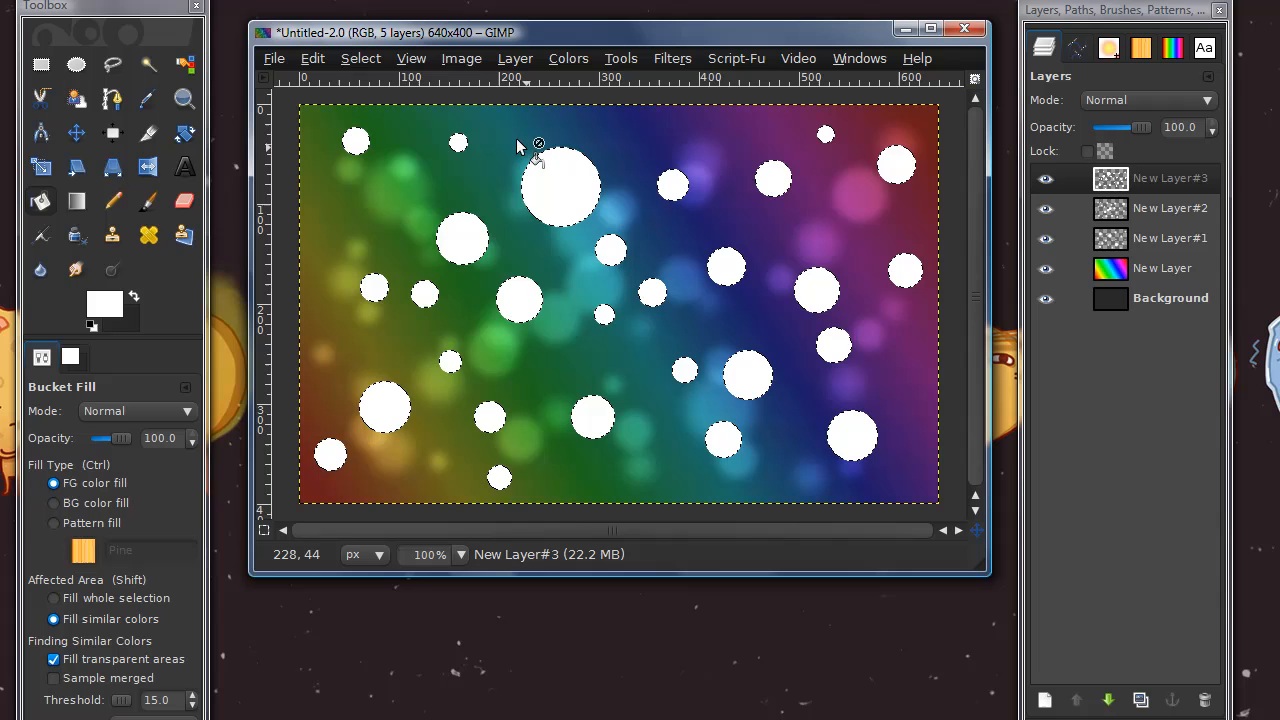
# Clear the selection and apply a Gaussian blur with 3 px horizontal and vertical radii to the third set of circles
pyautogui.click(361, 62)
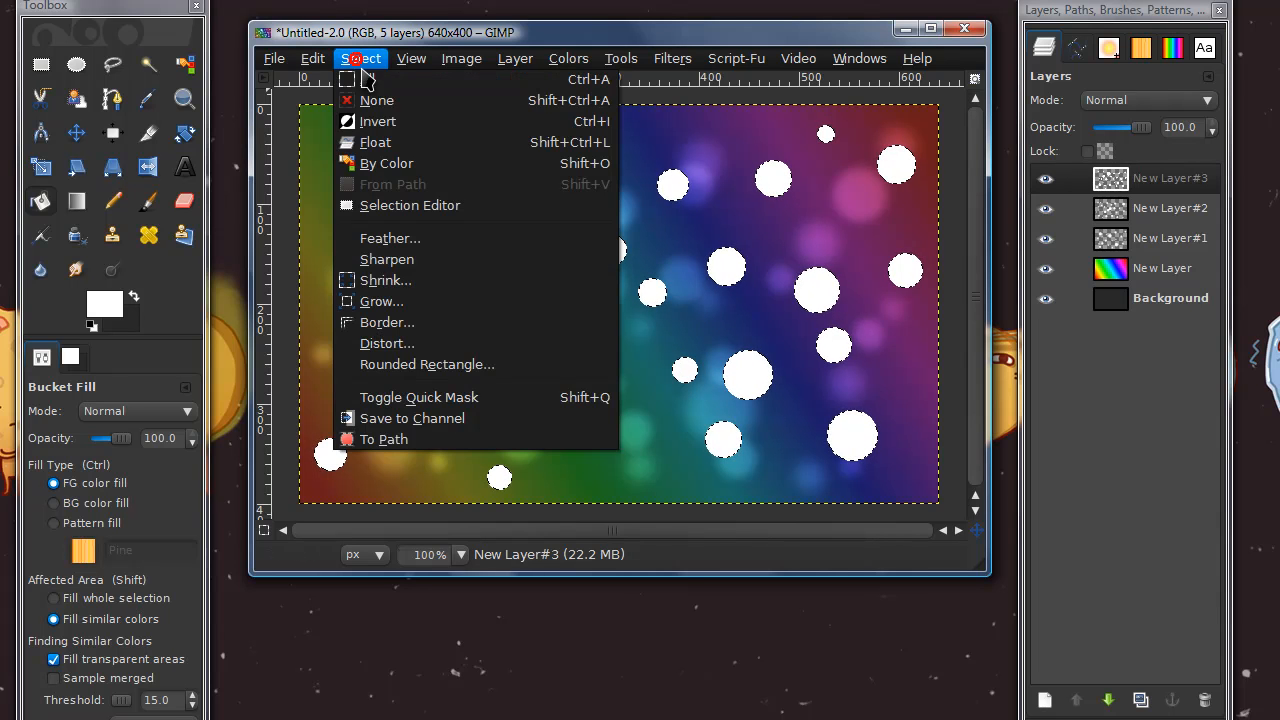
pyautogui.click(371, 101)
pyautogui.click(673, 59)
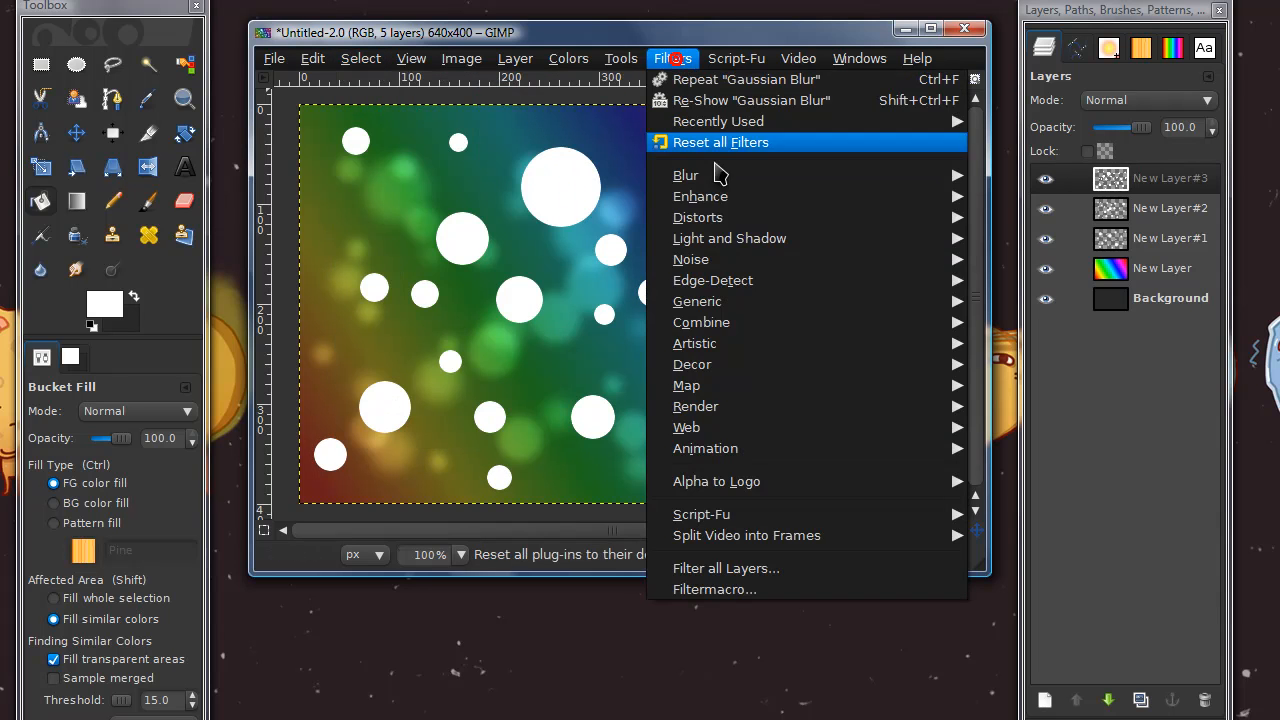
pyautogui.moveTo(728, 183)
pyautogui.click(1054, 194)
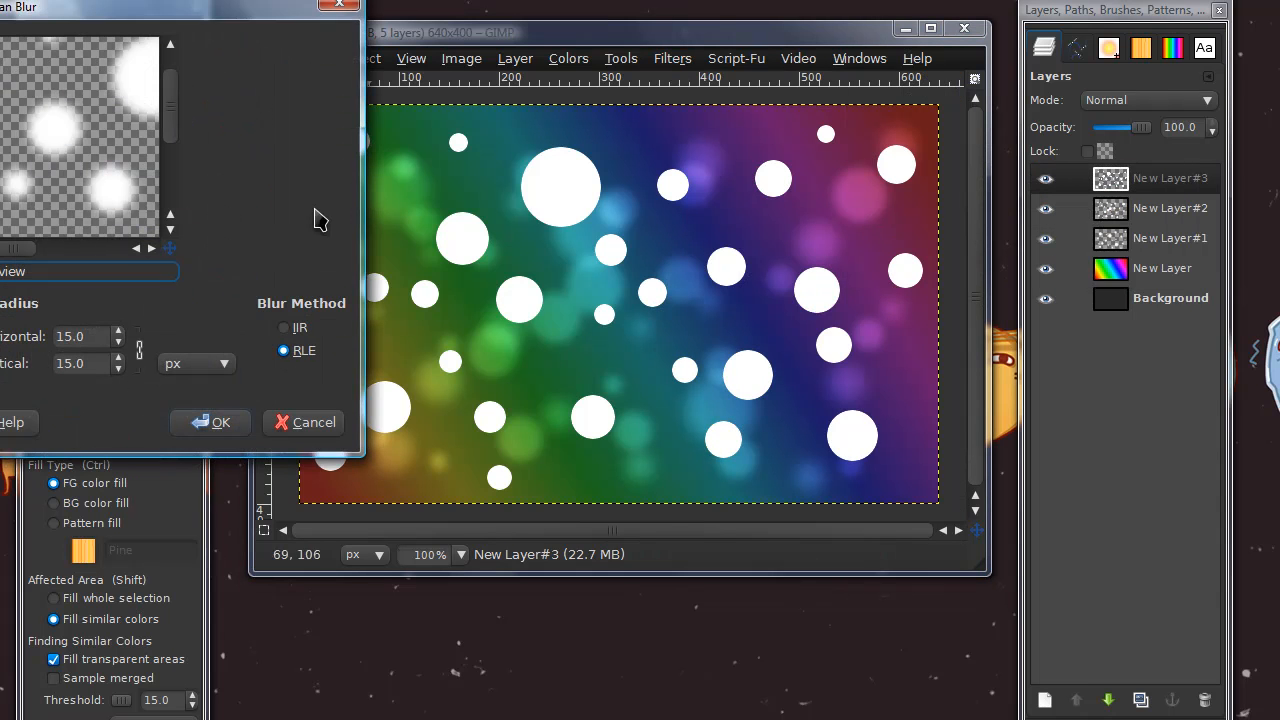
pyautogui.moveTo(110, 17); pyautogui.dragTo(264, 41)
pyautogui.click(270, 395)
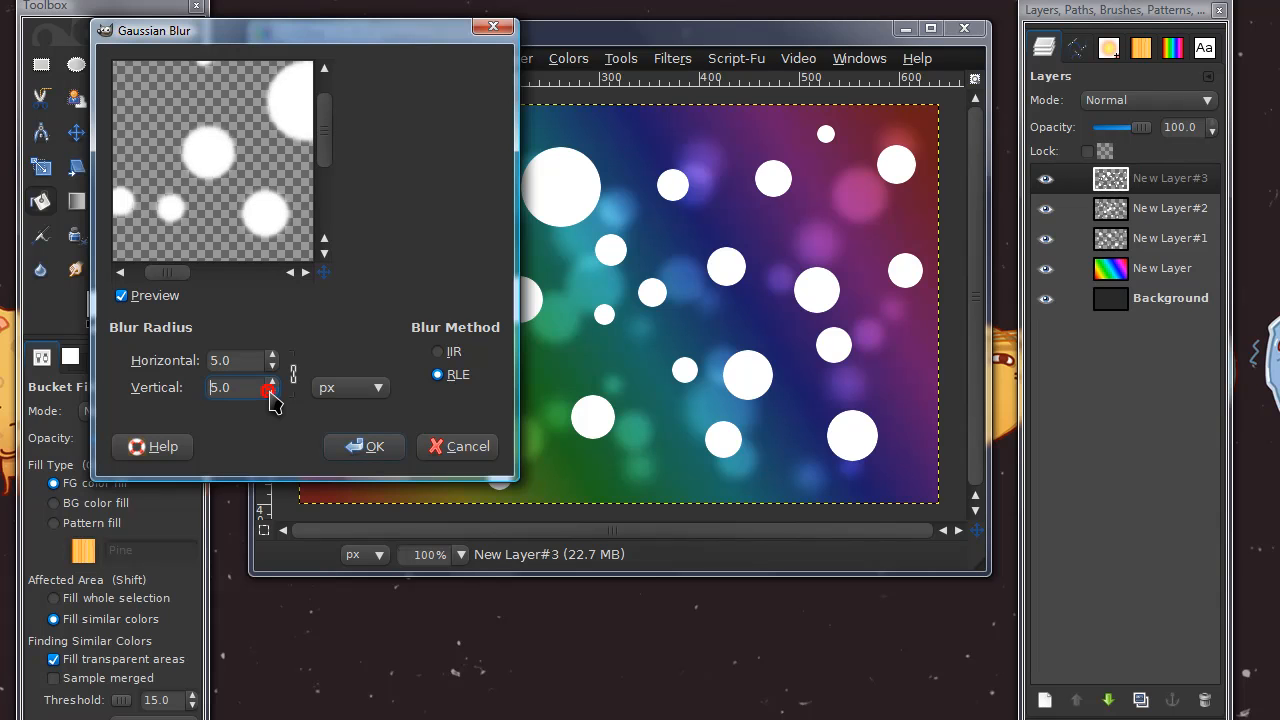
pyautogui.click(366, 446)
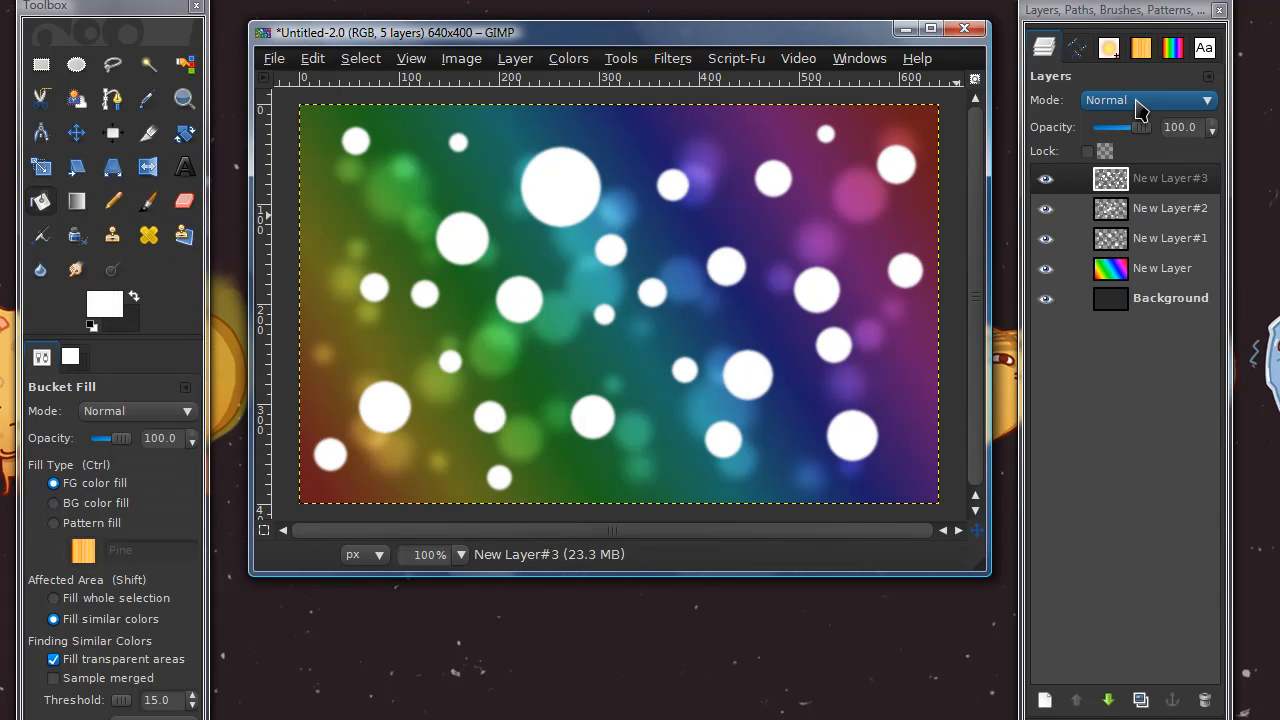
# Set the third circles layer's mode to Overlay and add another transparent 640 × 400 layer on top
pyautogui.click(1134, 100)
pyautogui.click(1145, 240)
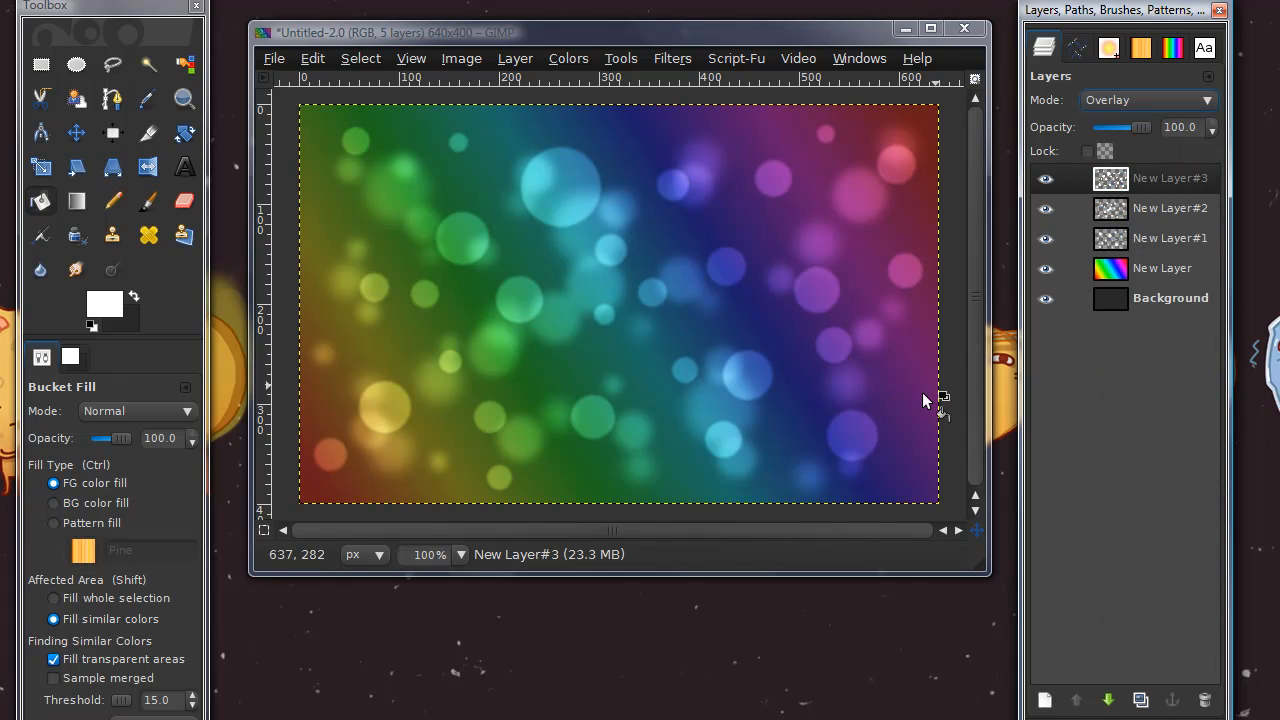
pyautogui.click(1044, 702)
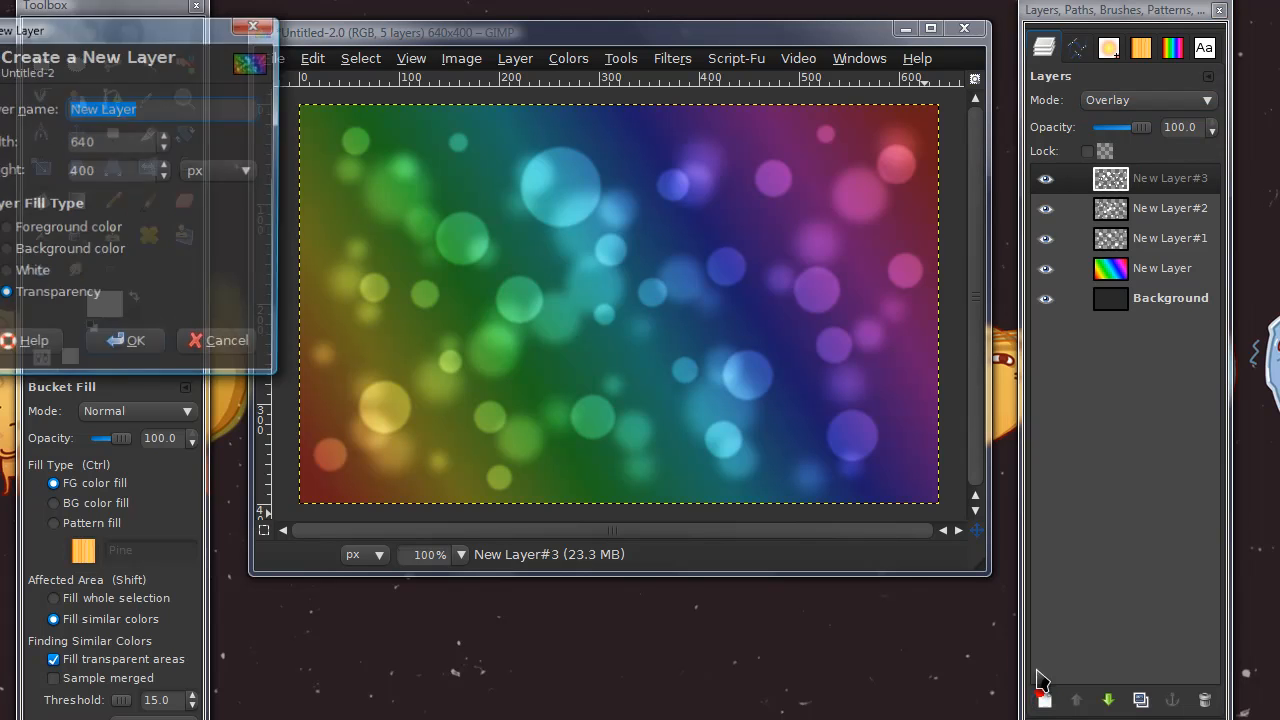
pyautogui.press('Return')
# Set up the Paintbrush with the Sparks brush at scale 0.40, random size dynamics and a jitter amount of 5.00
pyautogui.click(147, 203)
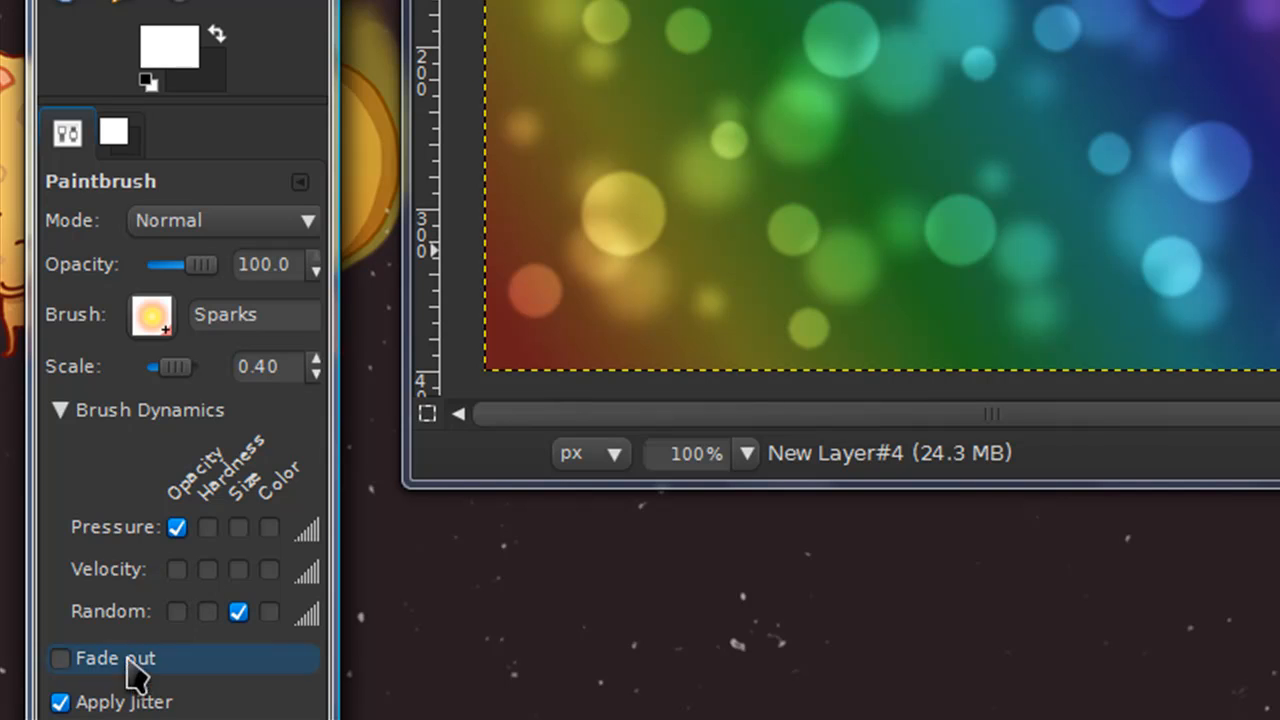
pyautogui.click(150, 411)
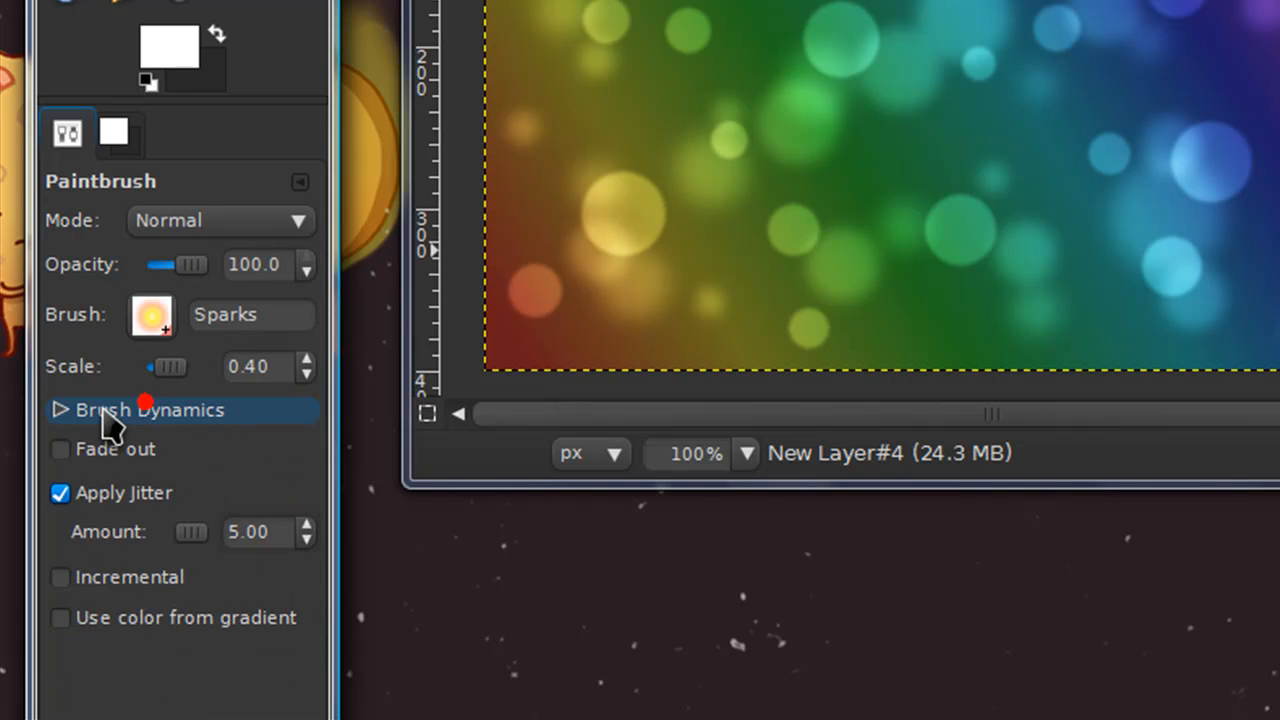
pyautogui.click(60, 493)
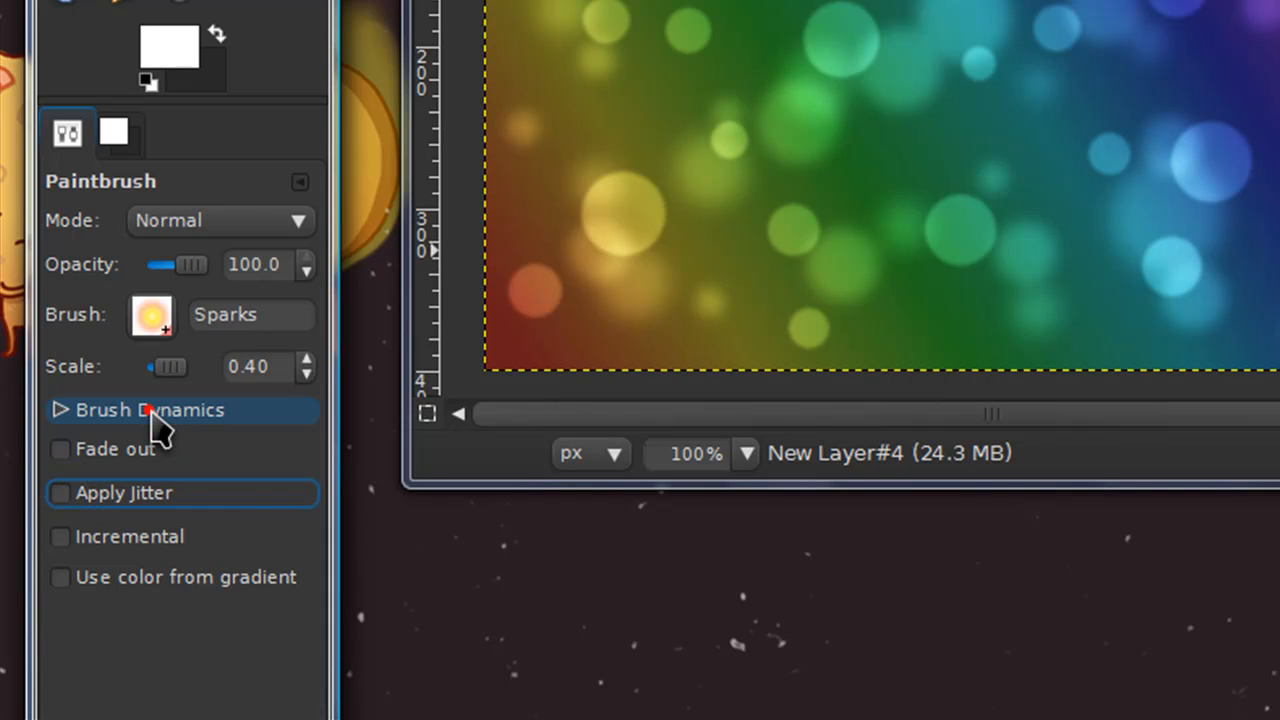
pyautogui.click(150, 411)
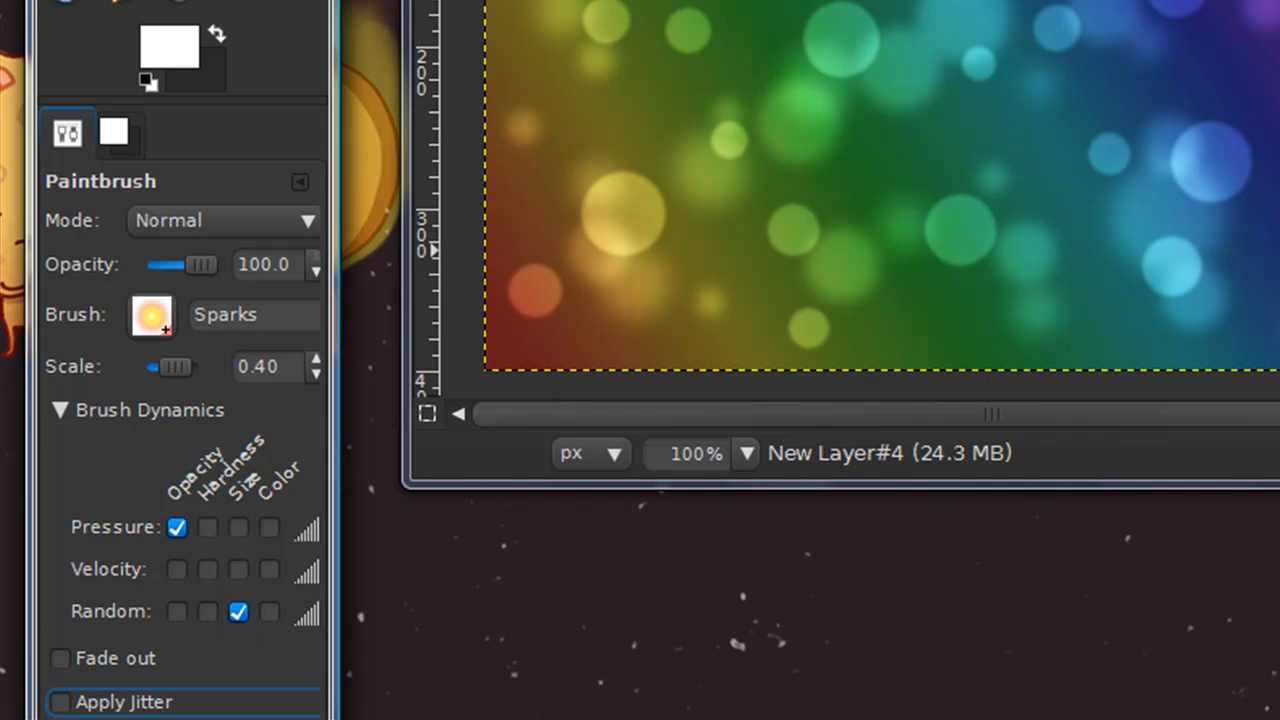
pyautogui.click(138, 704)
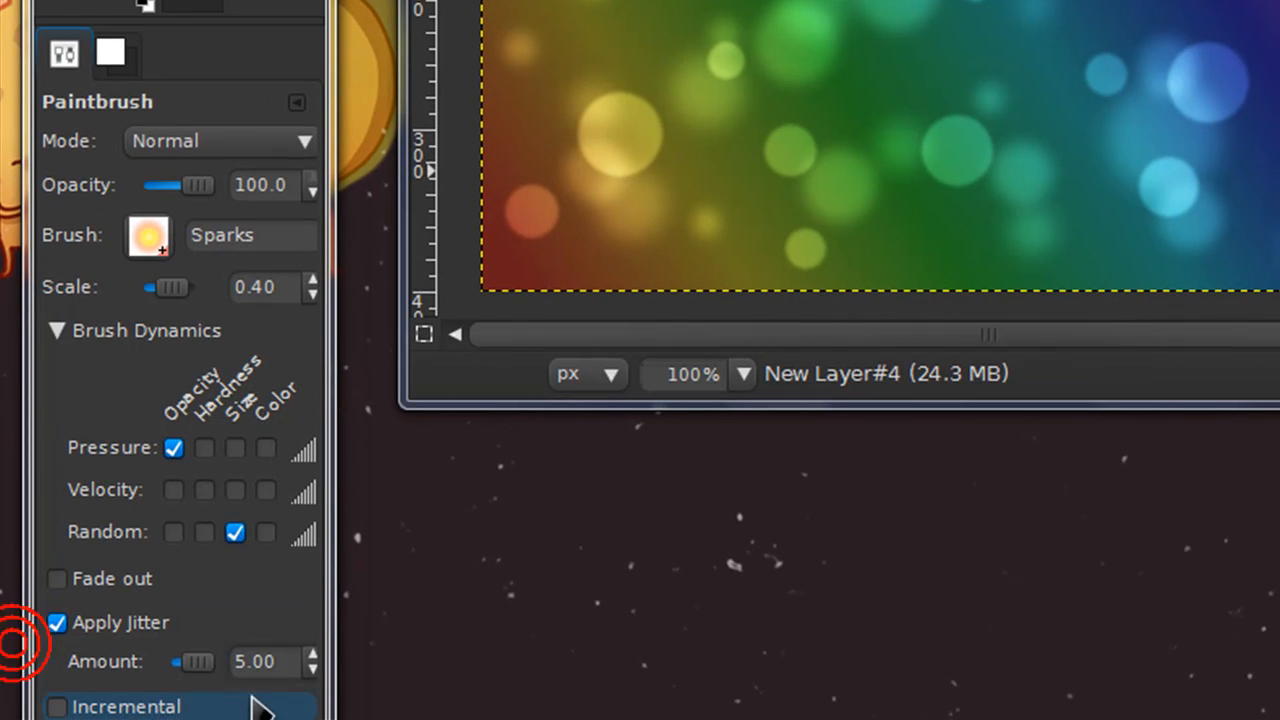
pyautogui.click(195, 661)
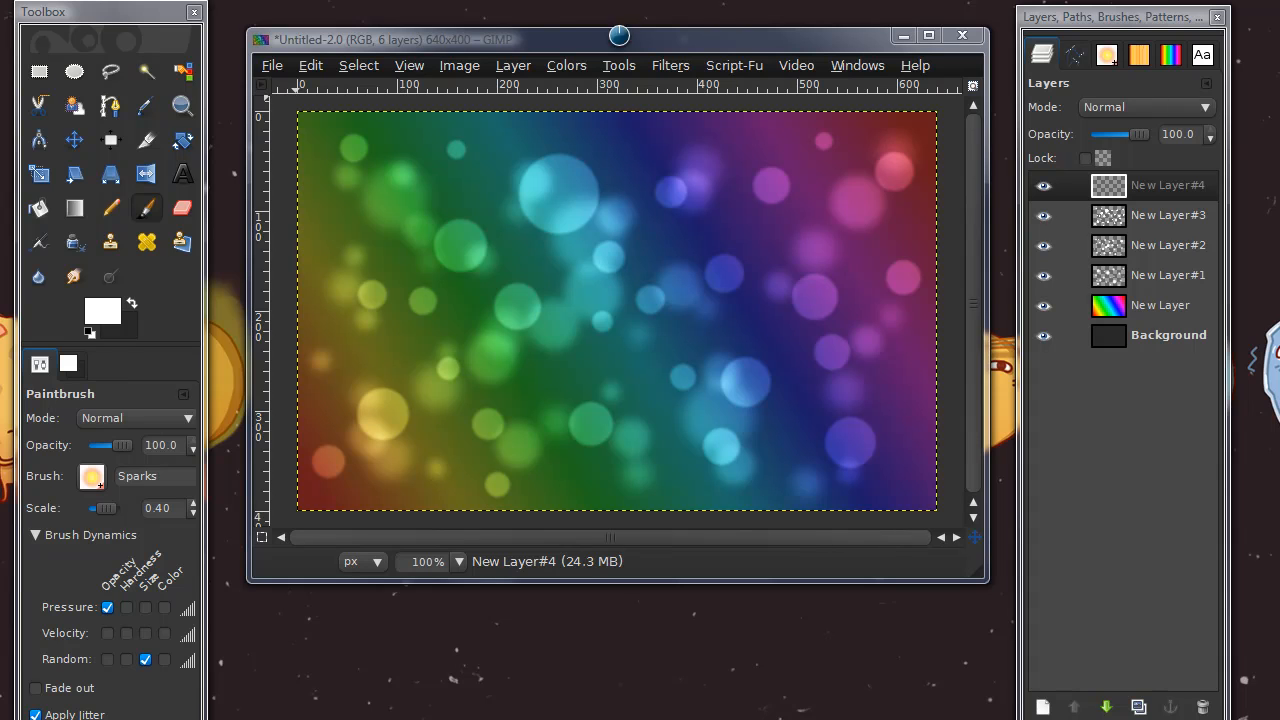
# Paint trails of scattered sparks across the whole image on the new layer
pyautogui.moveTo(402, 229)
pyautogui.mouseDown()
pyautogui.moveTo(739, 258)
pyautogui.moveTo(870, 285)
pyautogui.mouseUp()
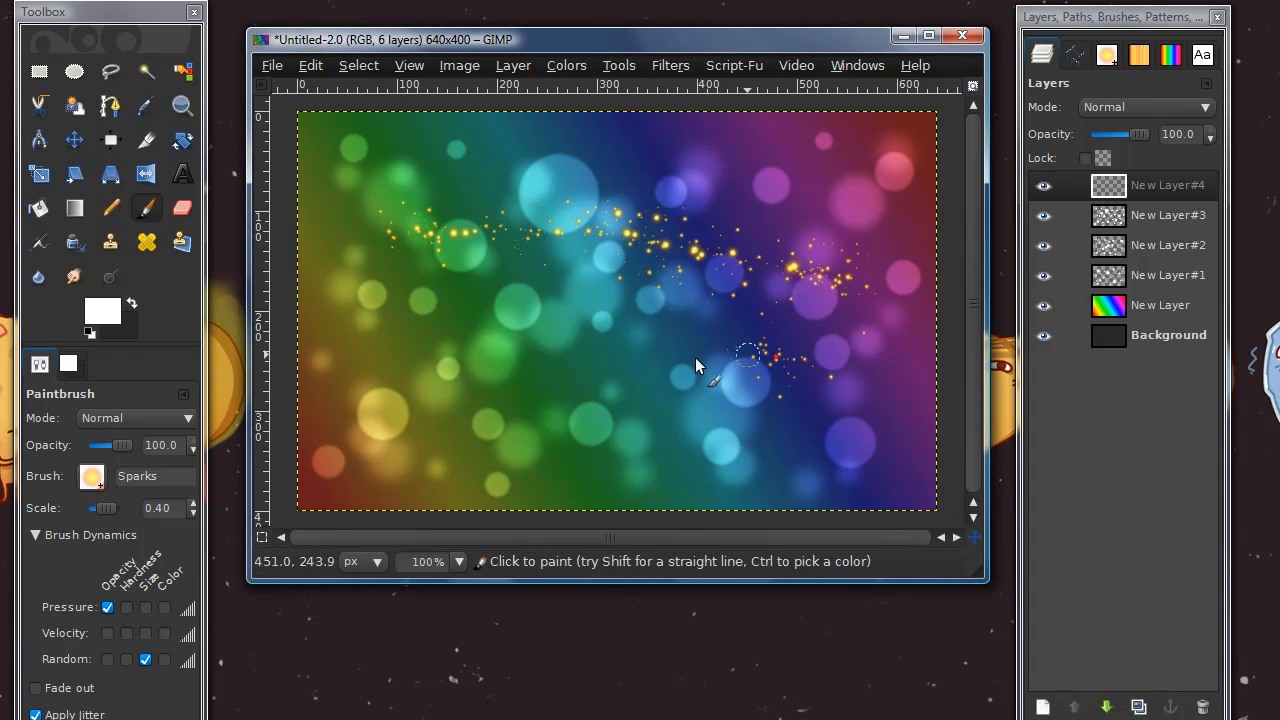
pyautogui.moveTo(811, 368); pyautogui.dragTo(382, 467)
pyautogui.moveTo(330, 145)
pyautogui.mouseDown()
pyautogui.moveTo(668, 386)
pyautogui.moveTo(905, 465)
pyautogui.mouseUp()
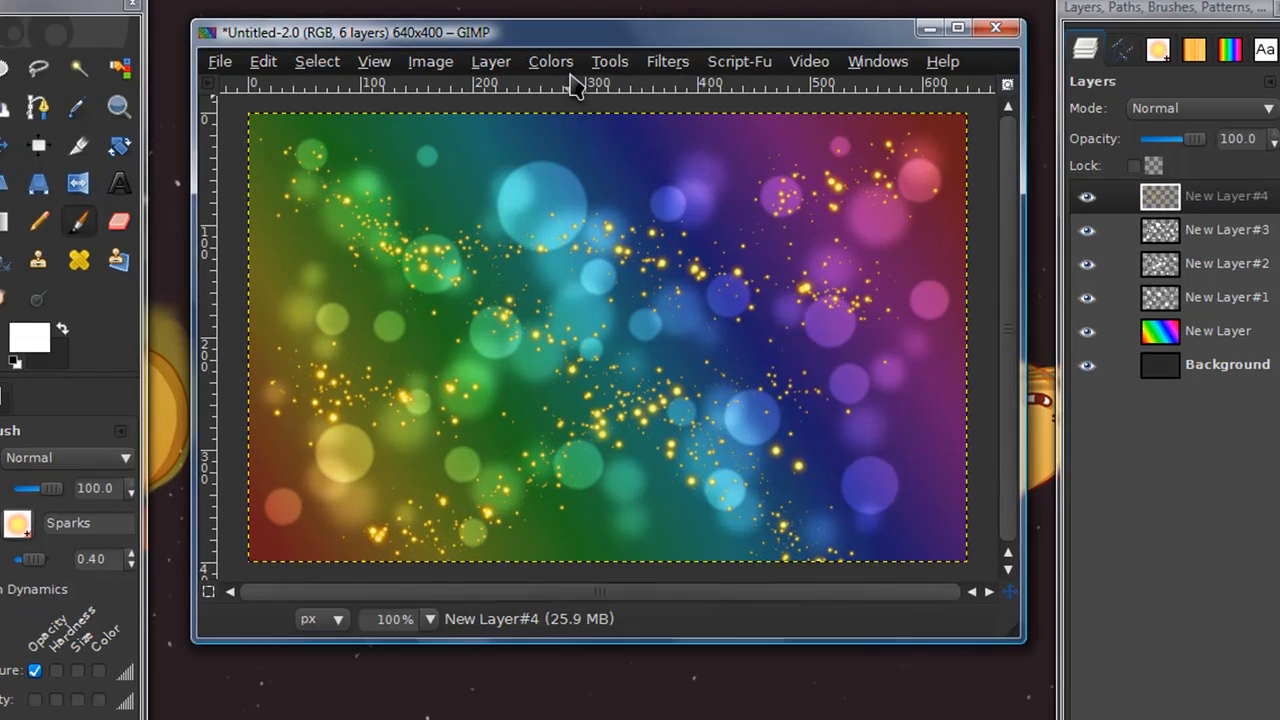
# Desaturate the sparks layer
pyautogui.click(566, 65)
pyautogui.click(598, 253)
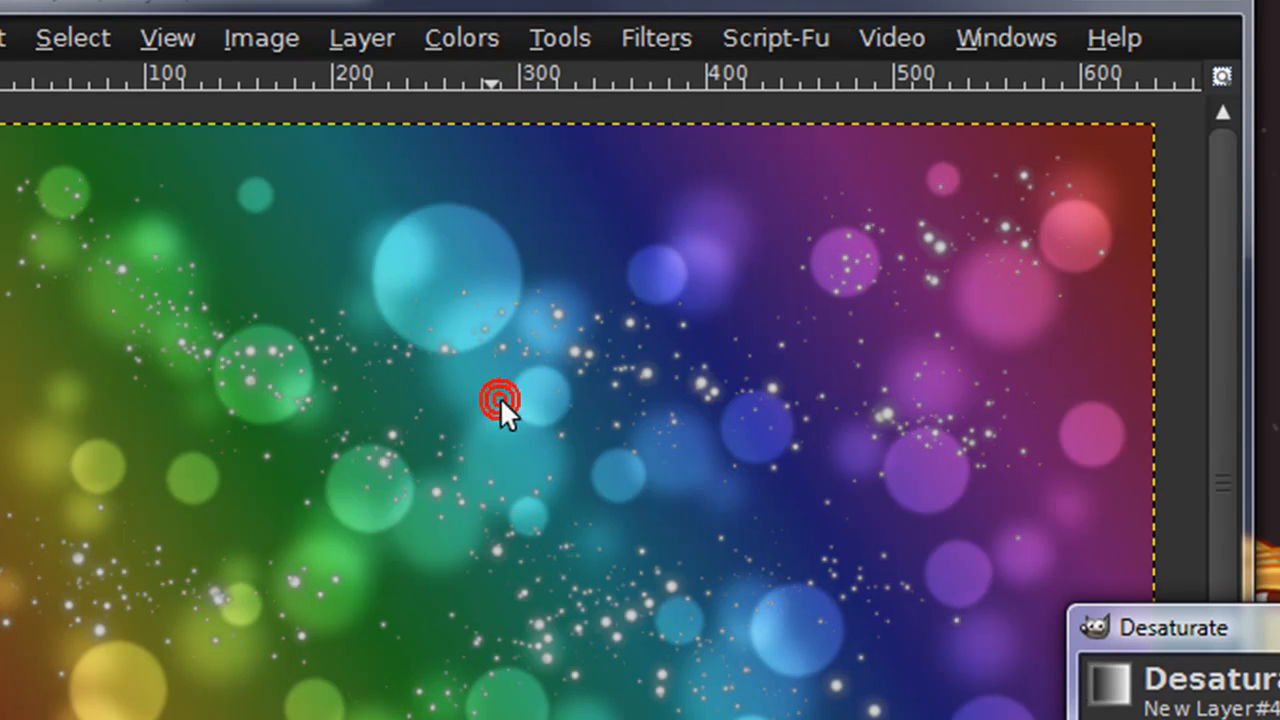
pyautogui.moveTo(1260, 623); pyautogui.dragTo(1146, 510)
pyautogui.press('Return')
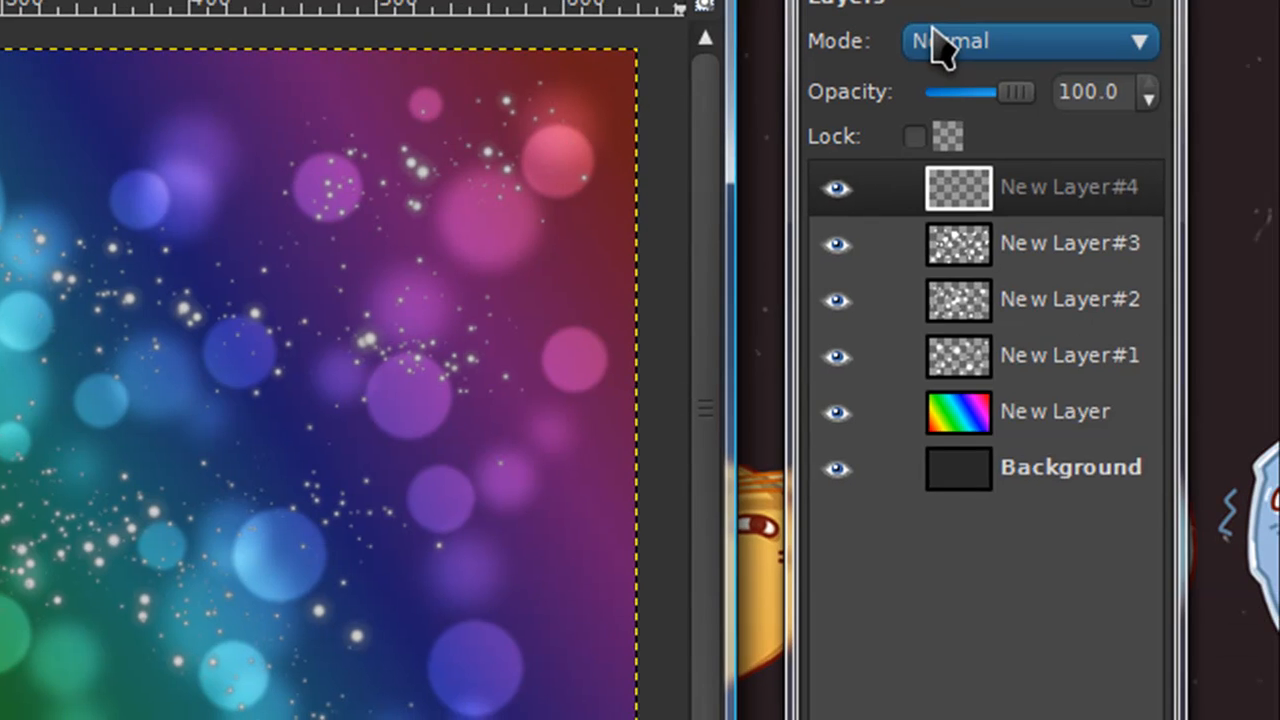
# Set the sparks layer's mode to Dodge and add a new transparent layer above it
pyautogui.click(940, 45)
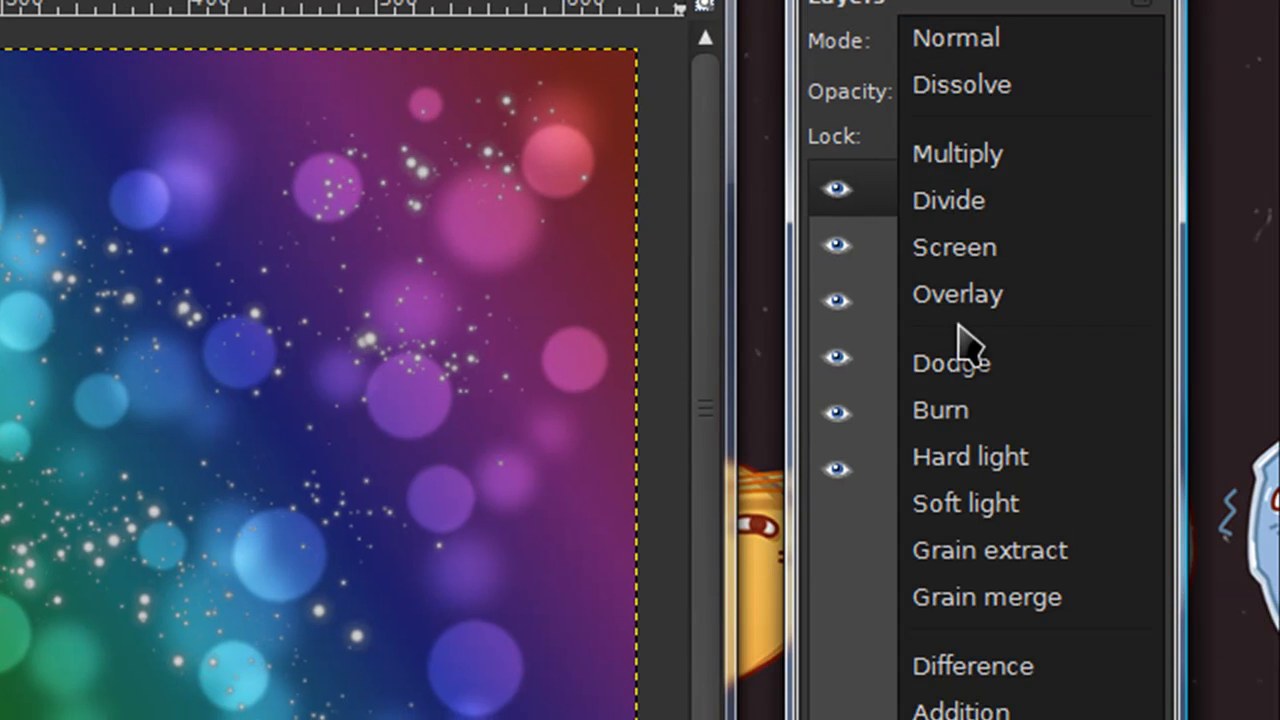
pyautogui.click(964, 366)
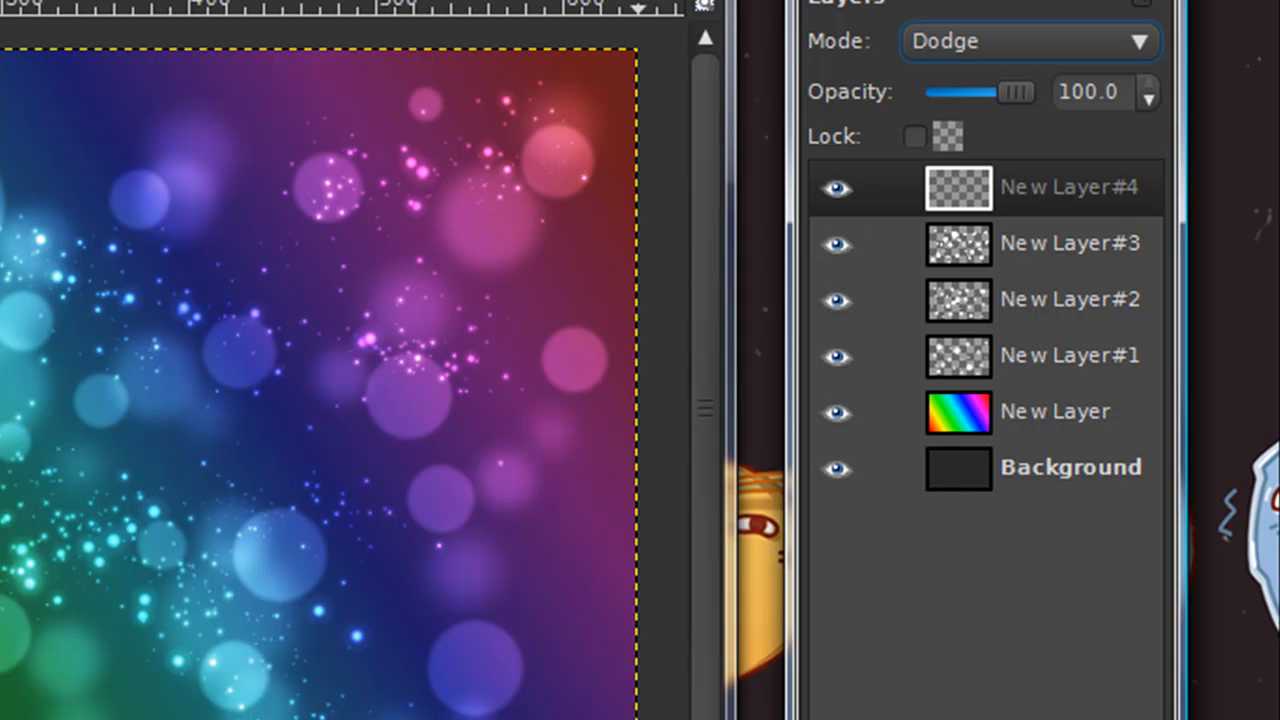
pyautogui.click(1042, 706)
pyautogui.press('Return')
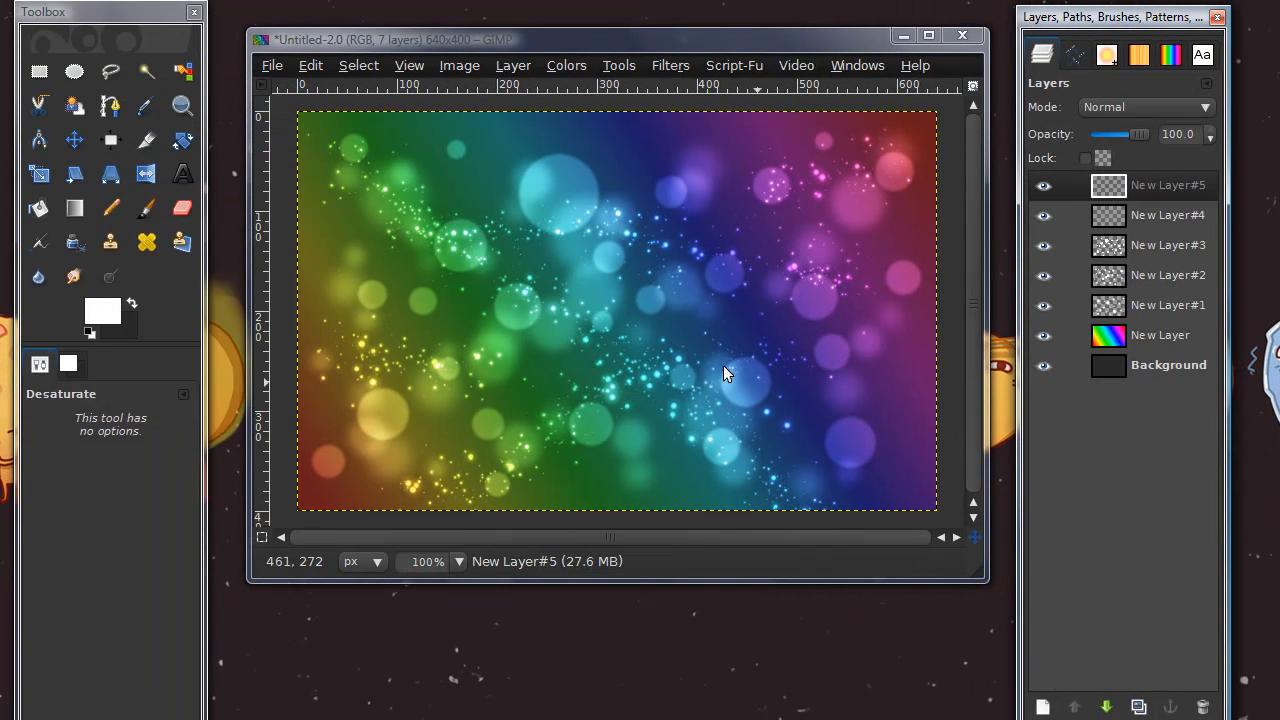
# Enlarge the image window and draw a nearly horizontal path across the middle, from just outside the canvas's left edge to just outside its right edge
pyautogui.click(110, 105)
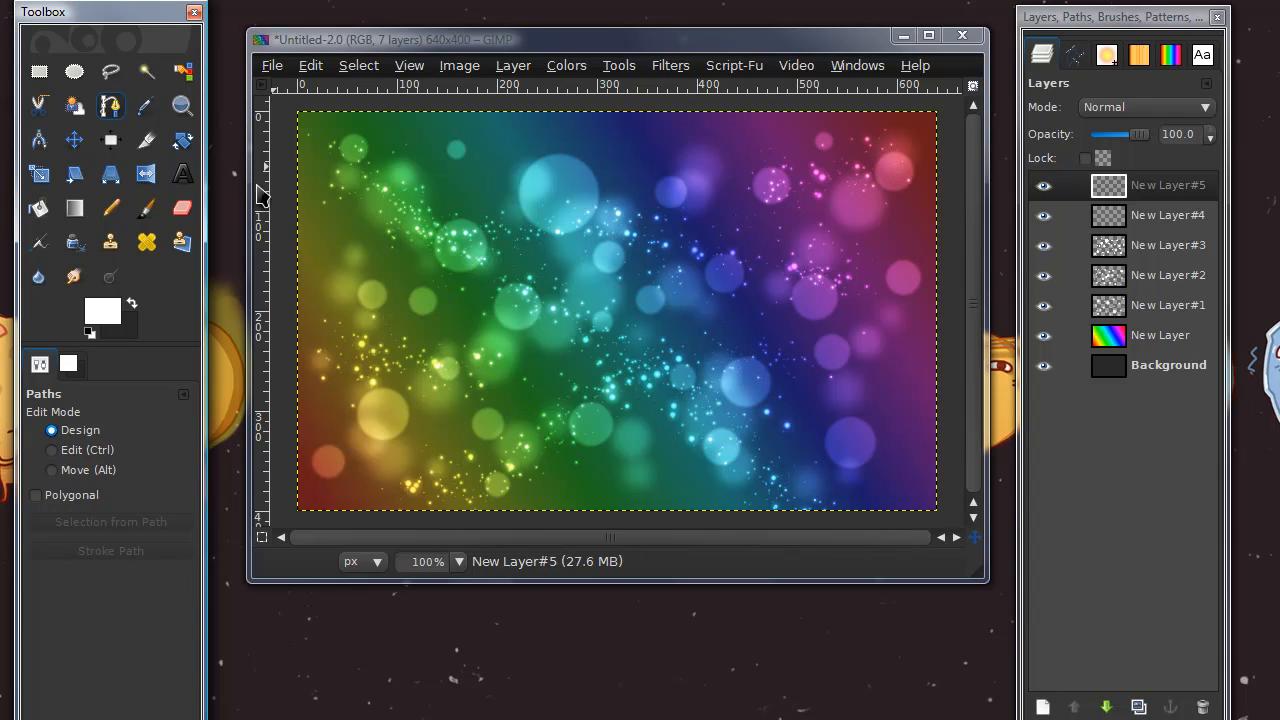
pyautogui.moveTo(986, 580); pyautogui.dragTo(1012, 610)
pyautogui.moveTo(827, 32); pyautogui.dragTo(800, 40)
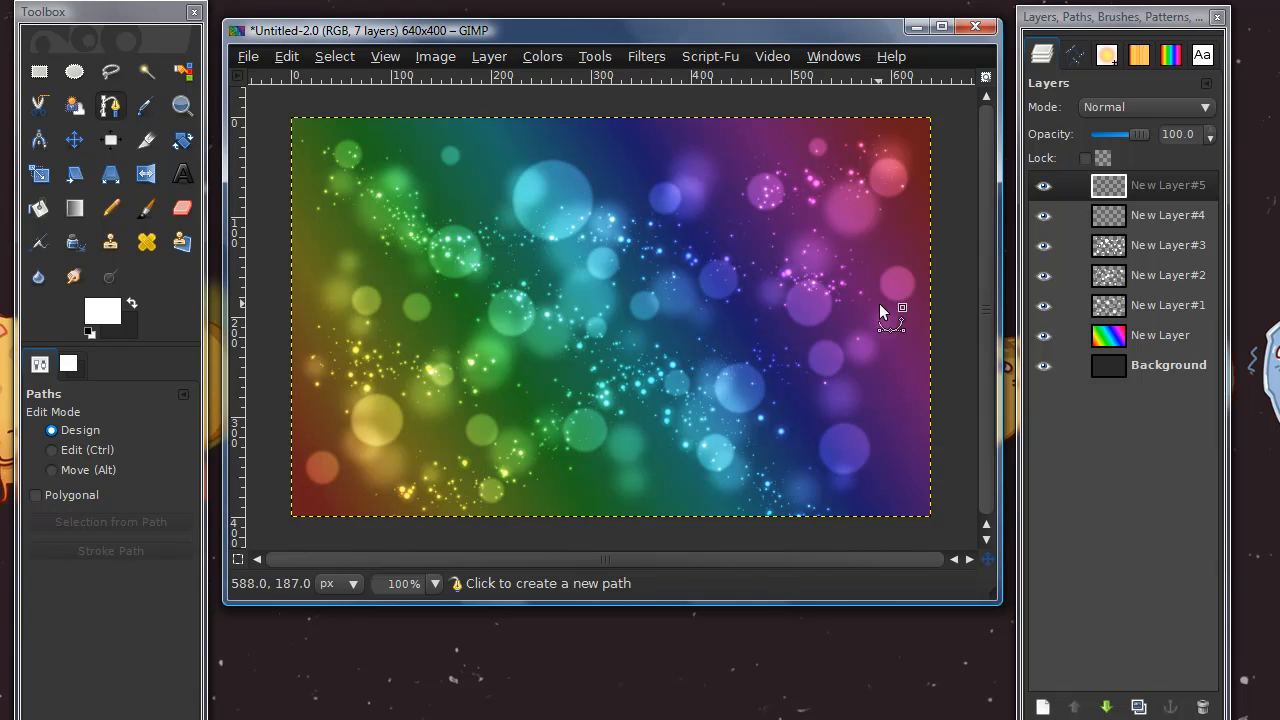
pyautogui.click(274, 333)
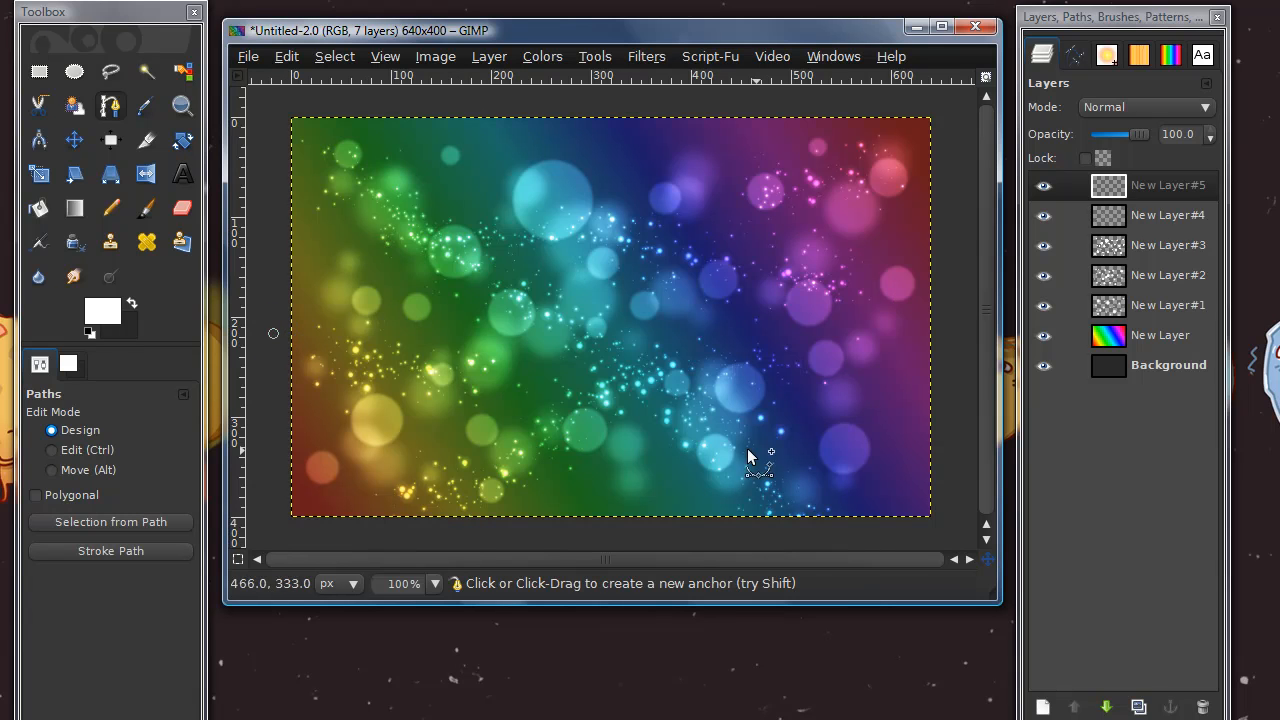
pyautogui.click(949, 325)
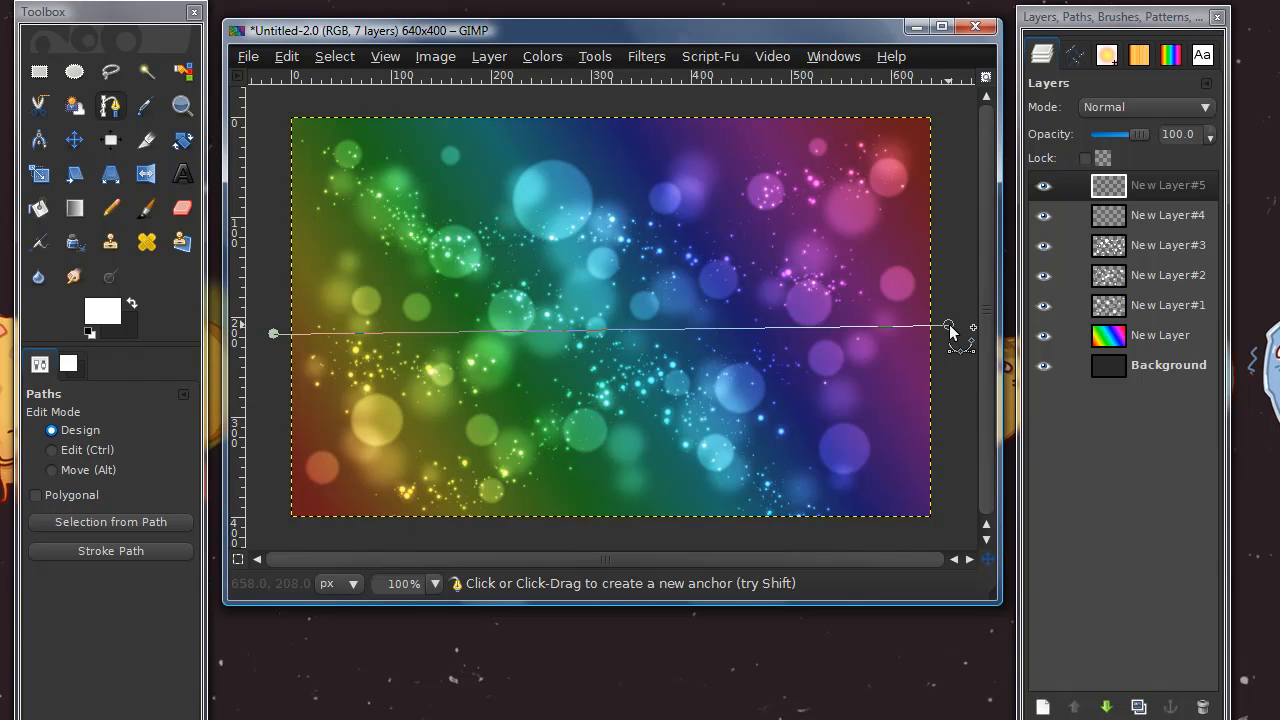
# Bend the path into a downward-sagging curve and stroke it with a 4 px solid white line
pyautogui.moveTo(950, 330); pyautogui.dragTo(1262, 83)
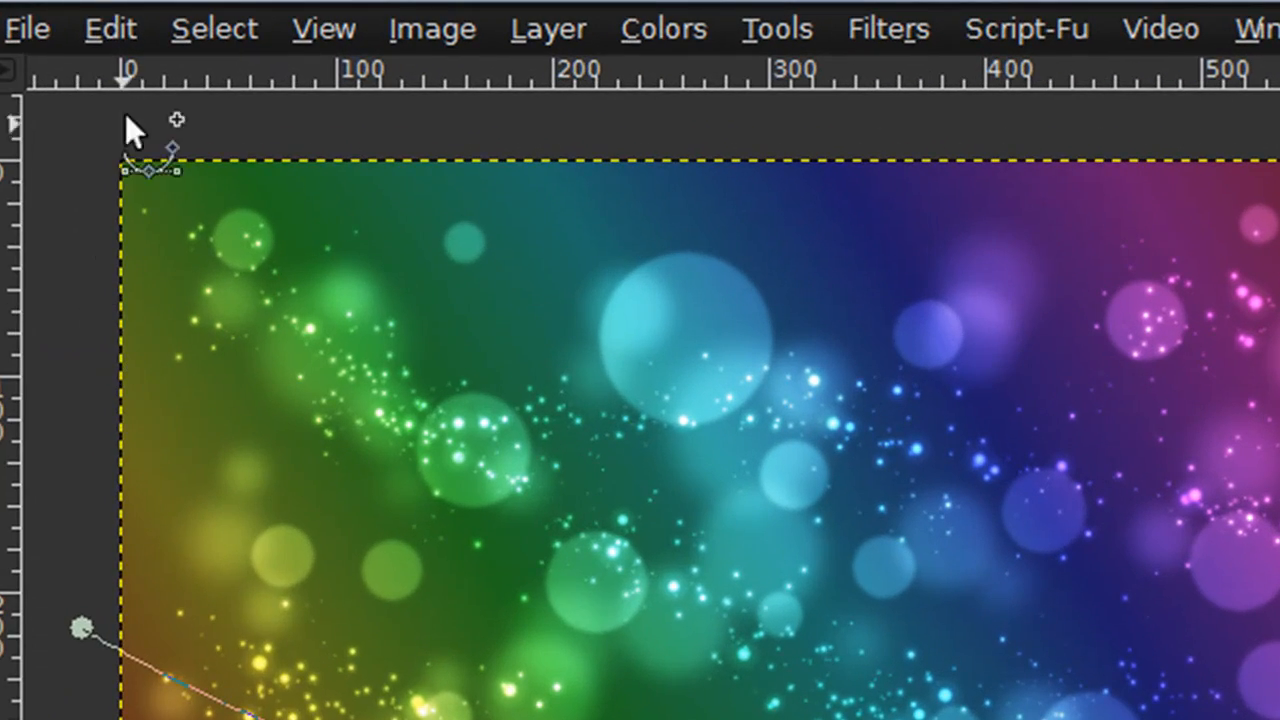
pyautogui.click(287, 56)
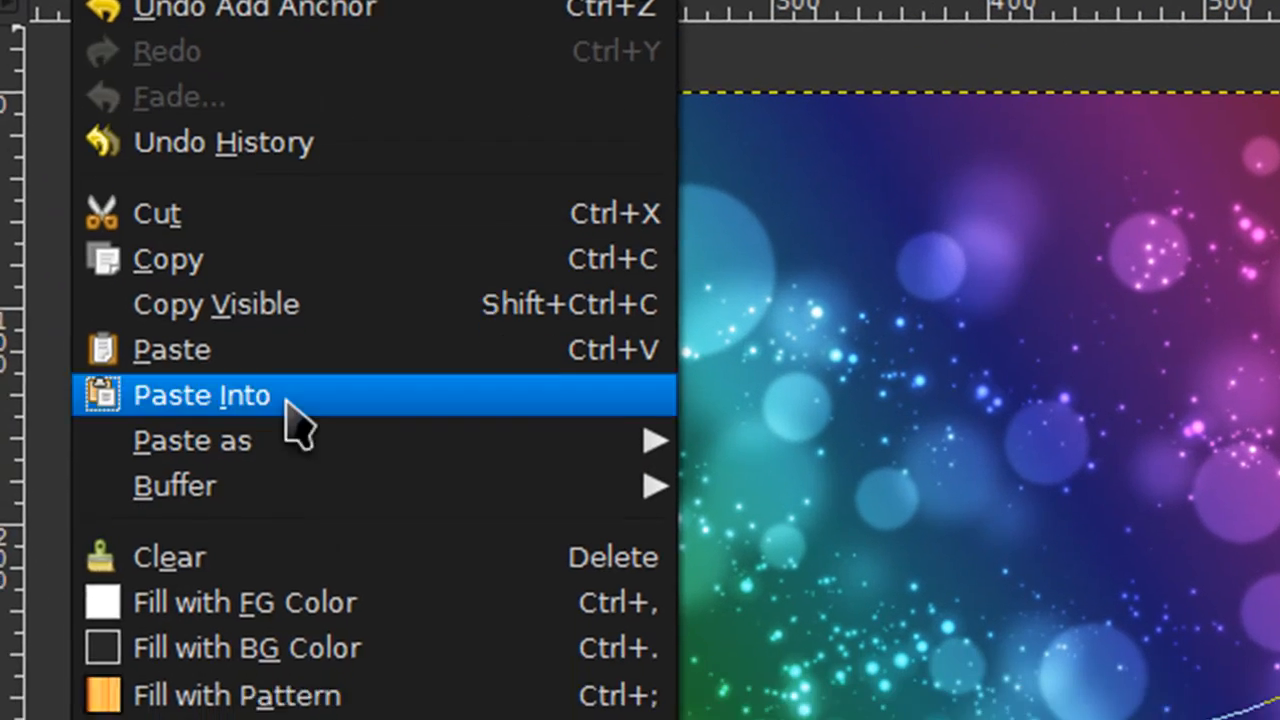
pyautogui.click(349, 512)
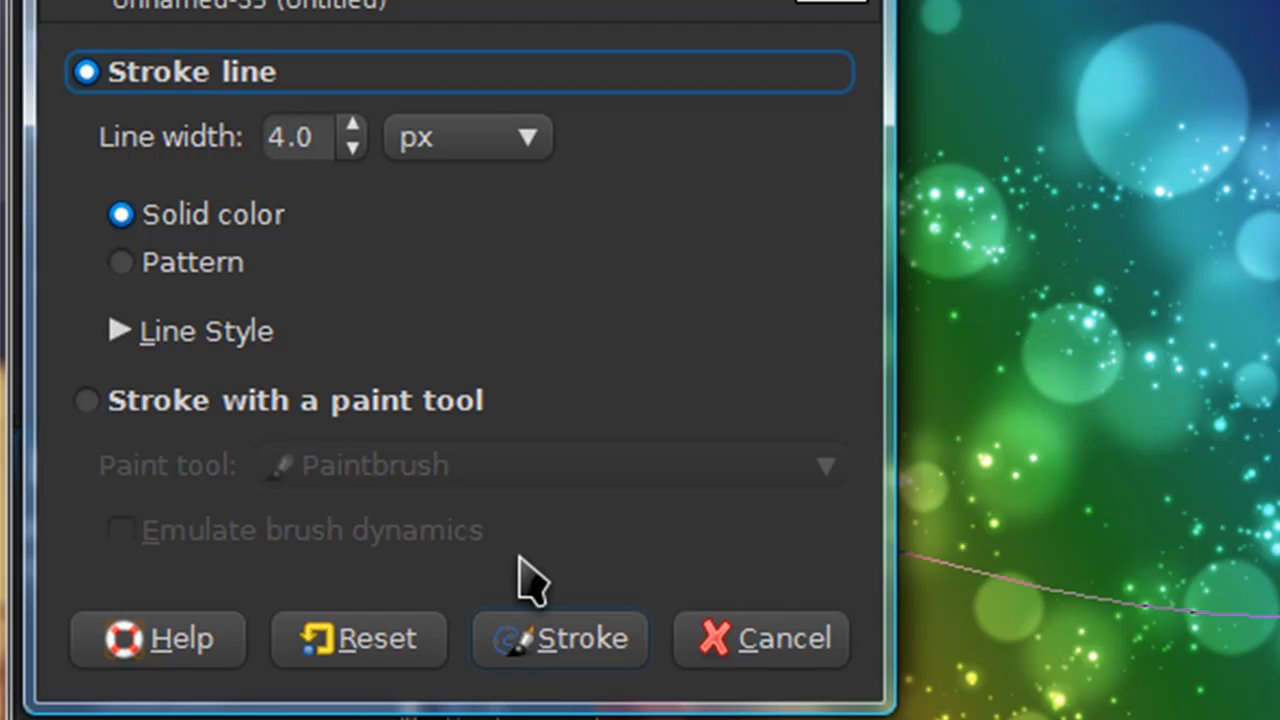
pyautogui.click(560, 645)
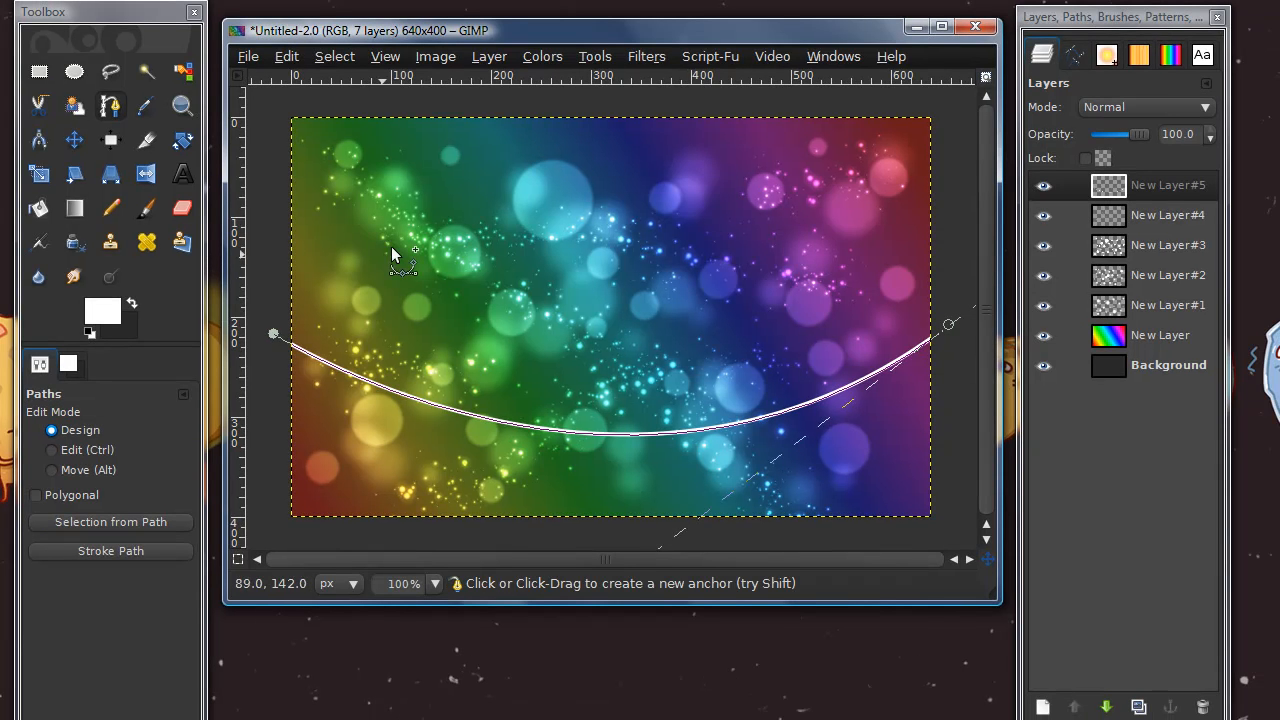
# Choose the Eraser with the fuzzy large brush
pyautogui.click(182, 207)
pyautogui.click(94, 479)
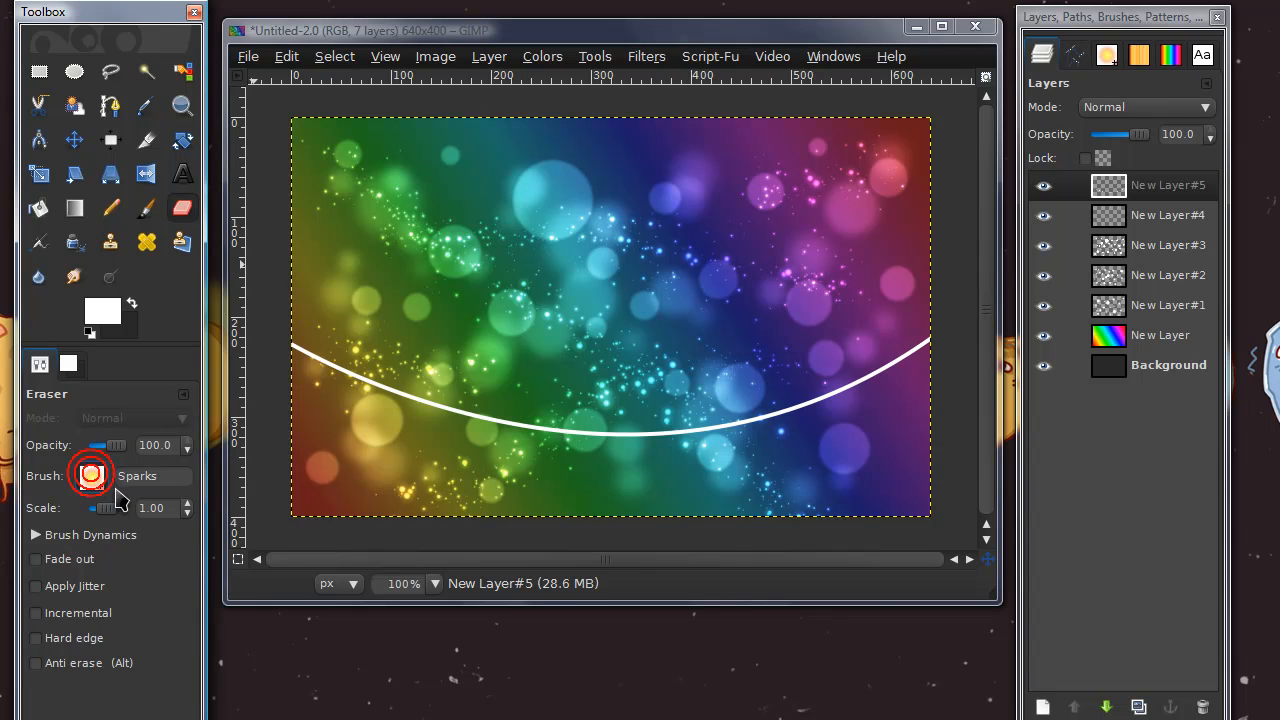
pyautogui.moveTo(253, 673)
pyautogui.mouseDown()
pyautogui.moveTo(243, 514)
pyautogui.moveTo(243, 558)
pyautogui.mouseUp()
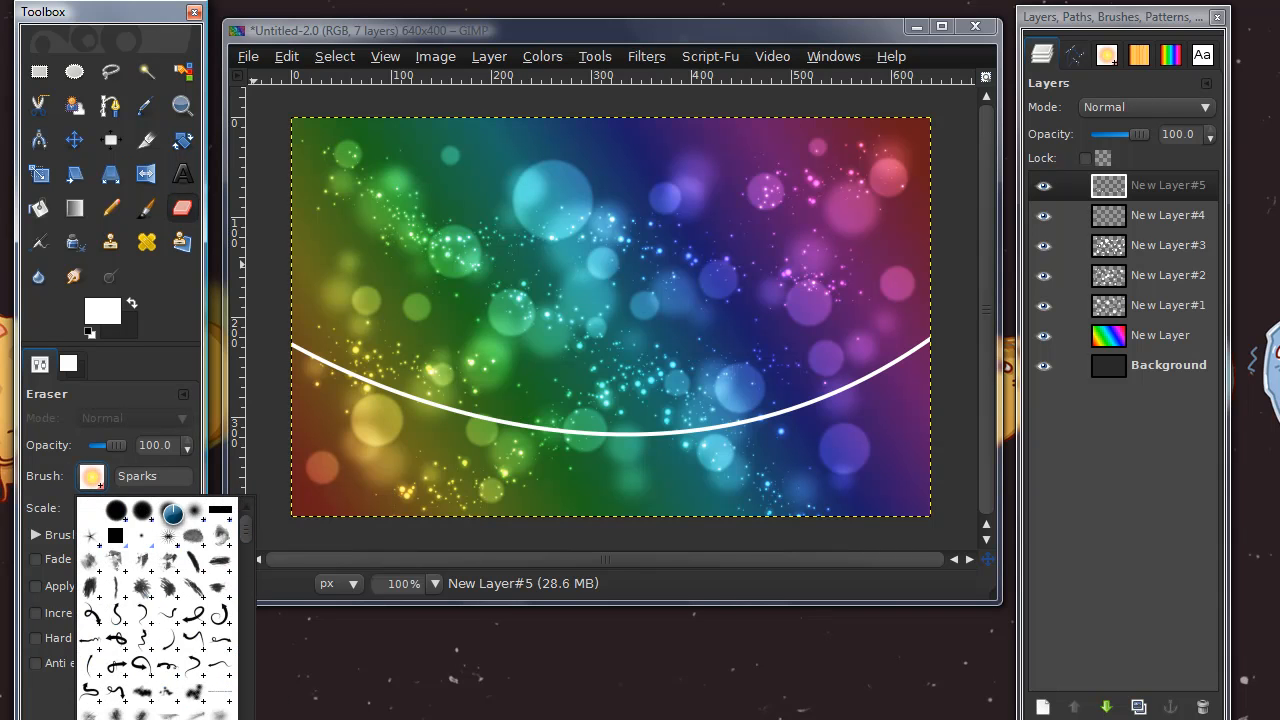
pyautogui.click(170, 513)
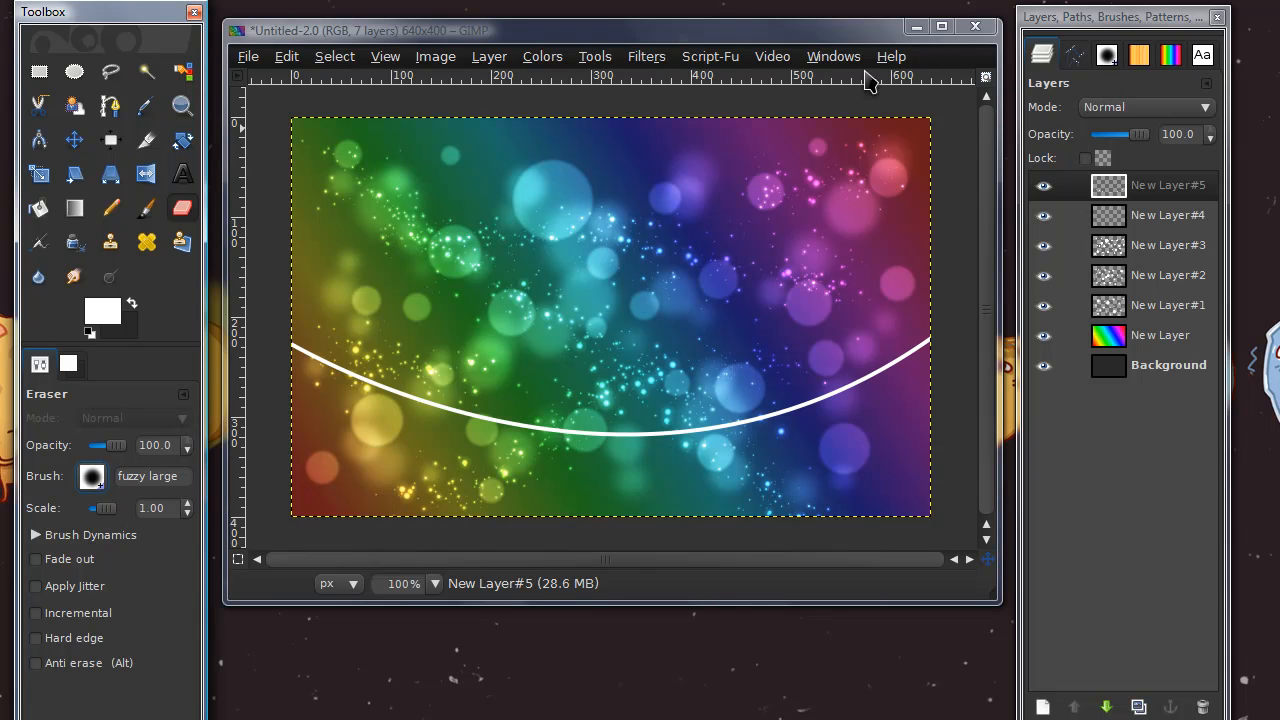
# Edit the fuzzy large brush and set its hardness to 0.64
pyautogui.click(1108, 56)
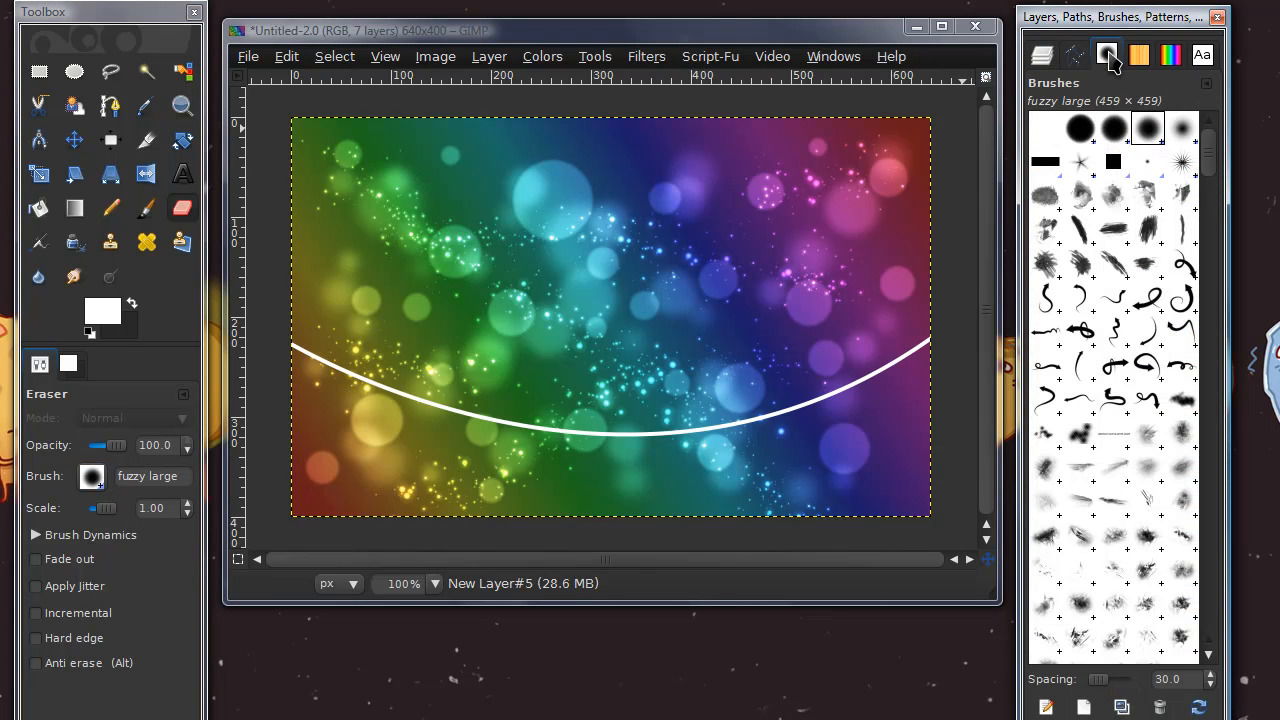
pyautogui.click(836, 57)
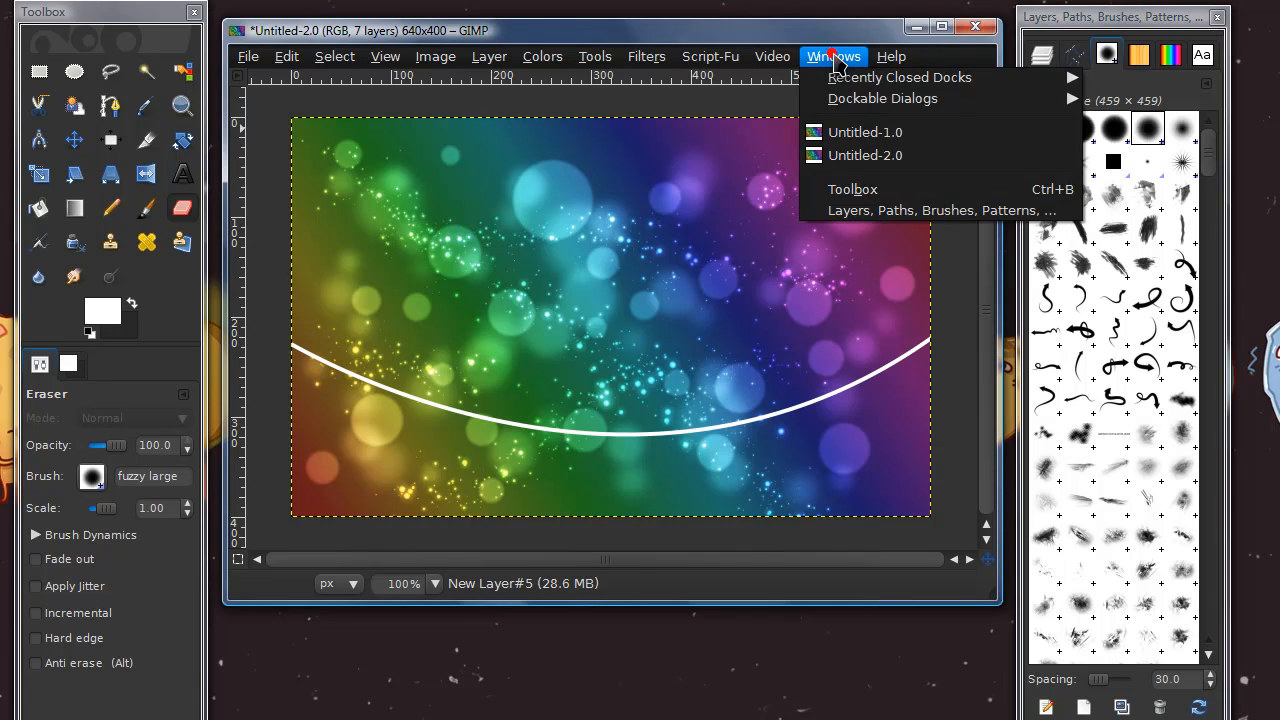
pyautogui.moveTo(862, 108)
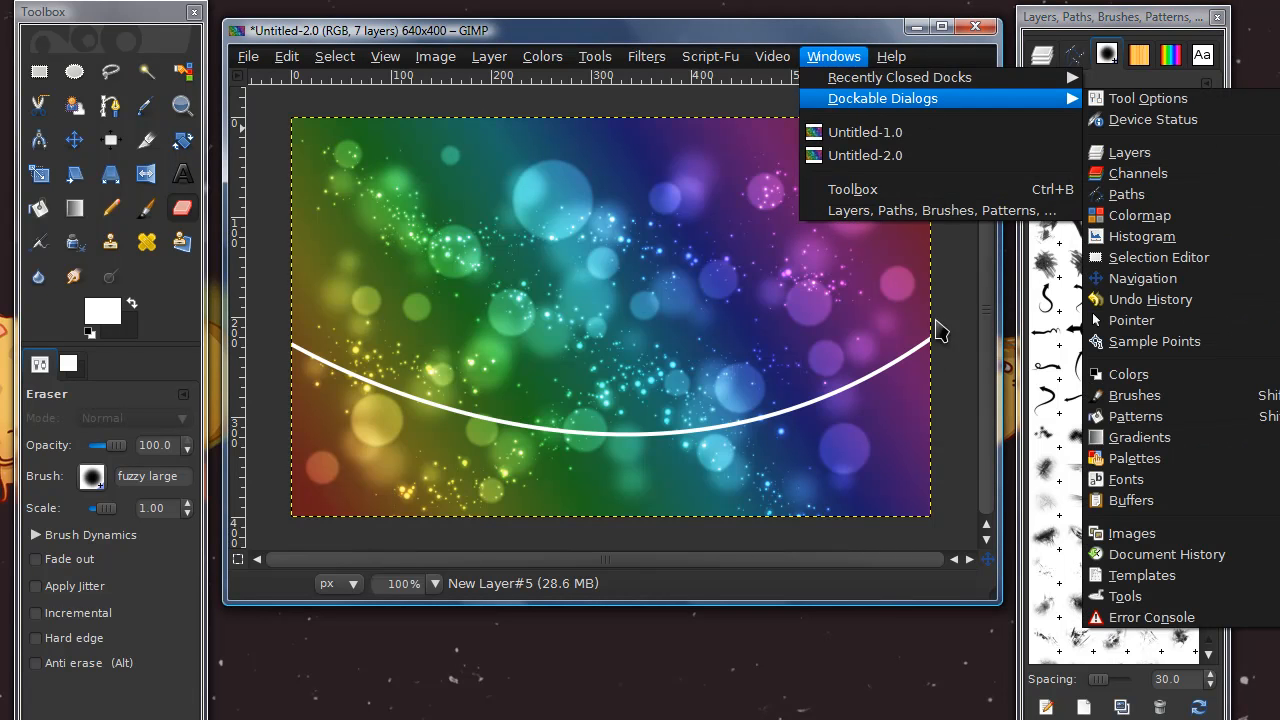
pyautogui.click(988, 606)
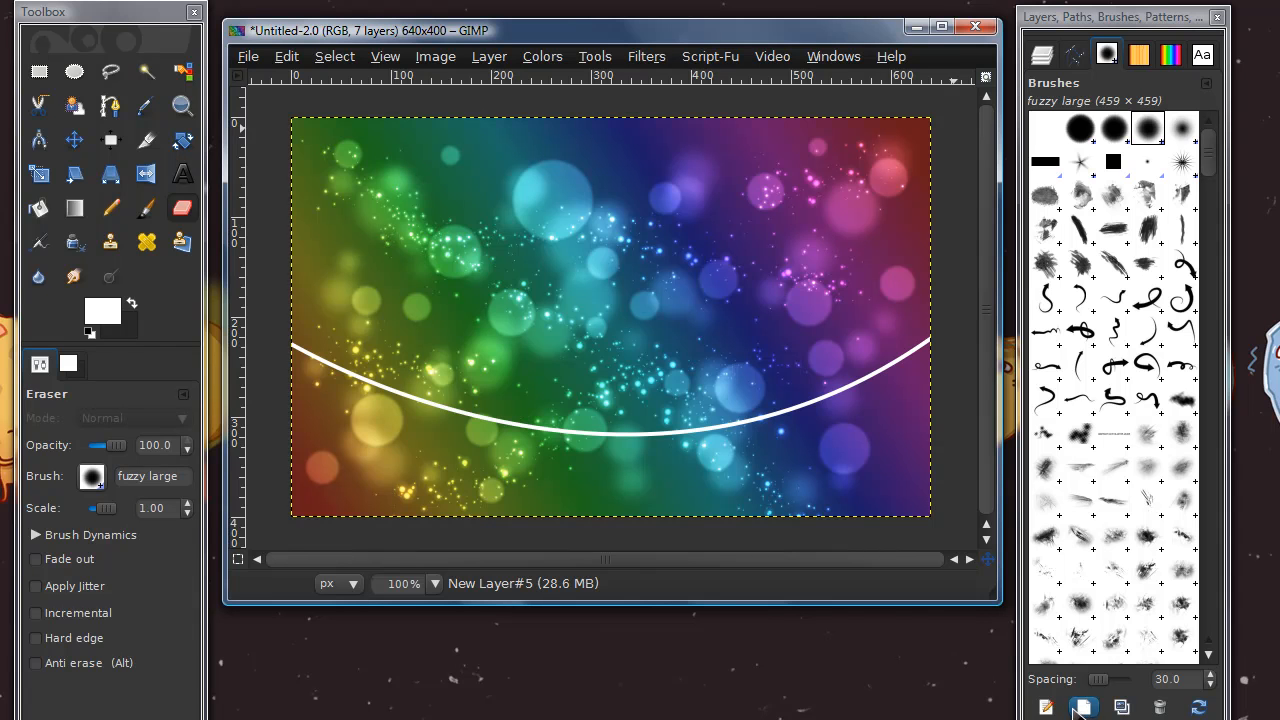
pyautogui.click(1082, 707)
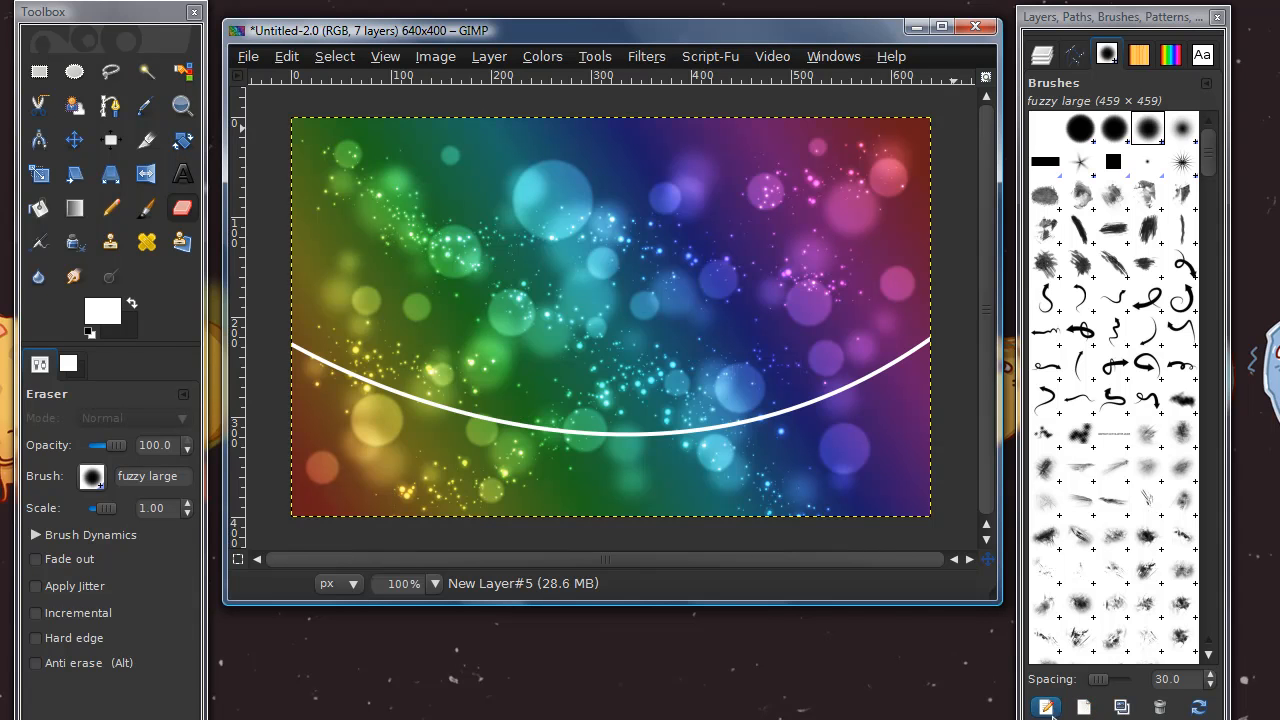
pyautogui.moveTo(1000, 560)
pyautogui.mouseDown()
pyautogui.moveTo(879, 290)
pyautogui.moveTo(829, 214)
pyautogui.mouseUp()
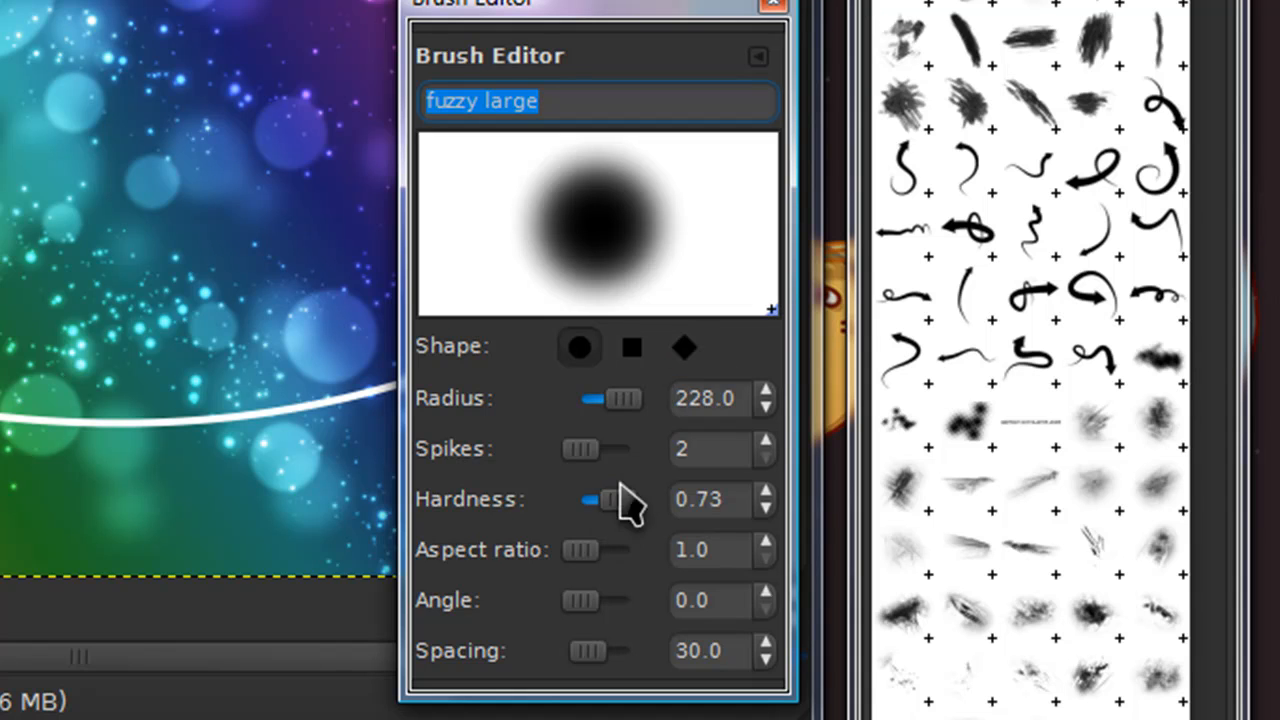
pyautogui.moveTo(617, 512)
pyautogui.mouseDown()
pyautogui.moveTo(603, 509)
pyautogui.moveTo(617, 523)
pyautogui.mouseUp()
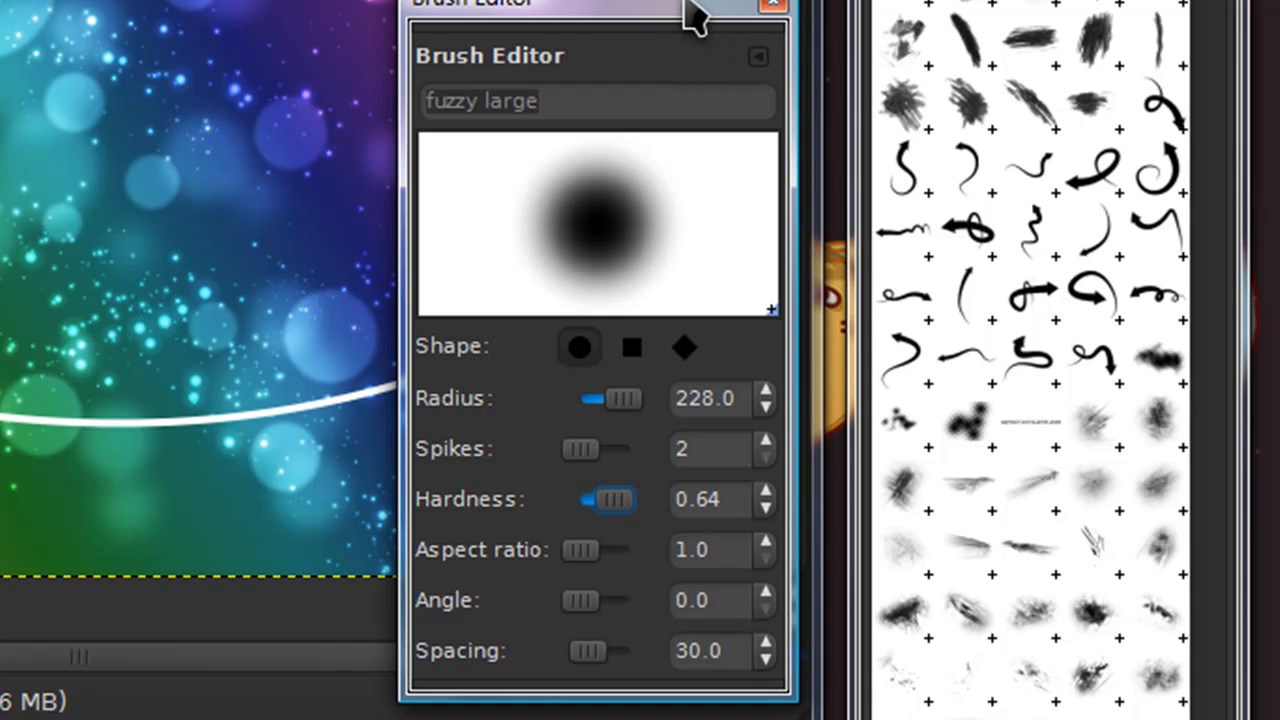
pyautogui.click(774, 8)
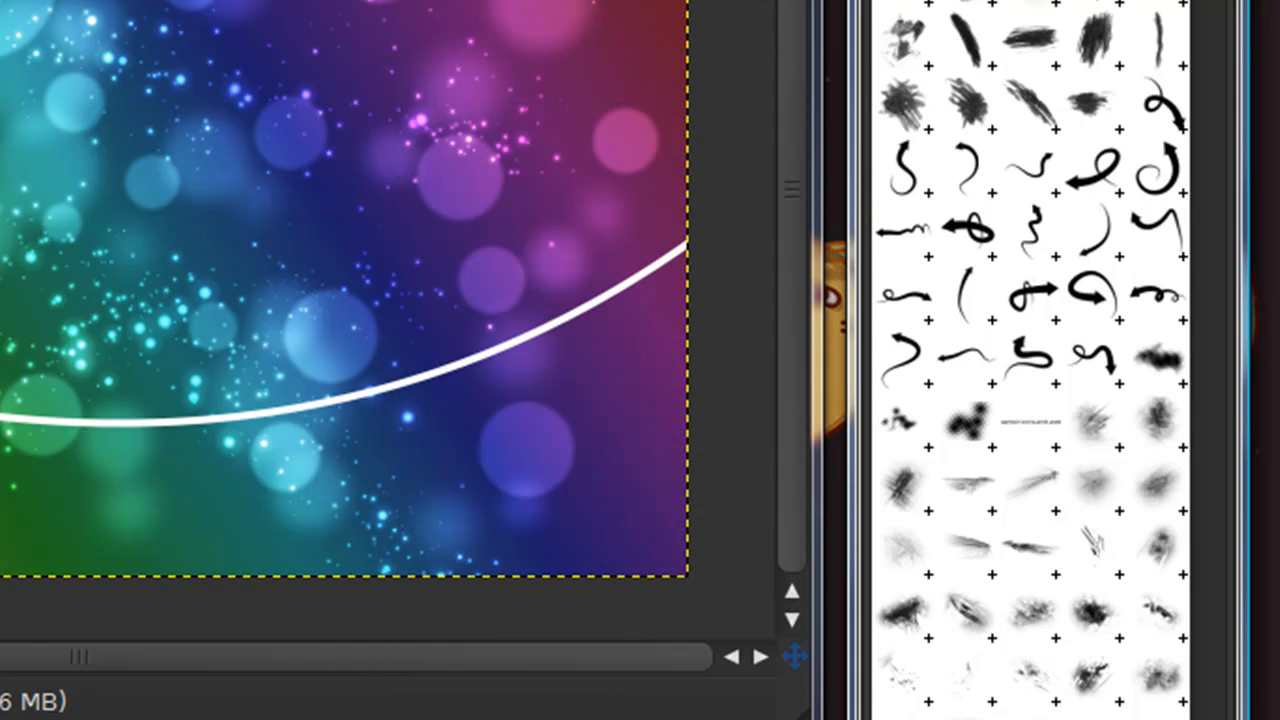
# Fade out both ends of the white curve with the eraser and set its layer's mode to Overlay
pyautogui.hotkey('ctrl', 'l')
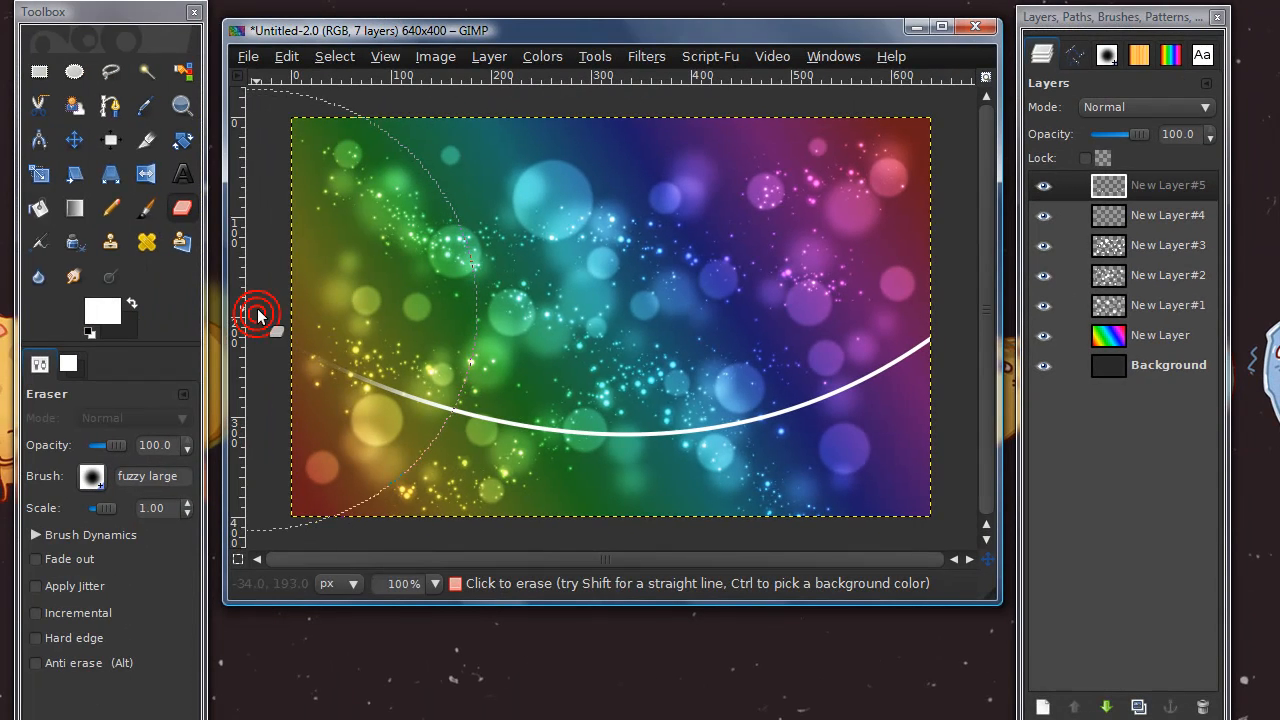
pyautogui.click(965, 322)
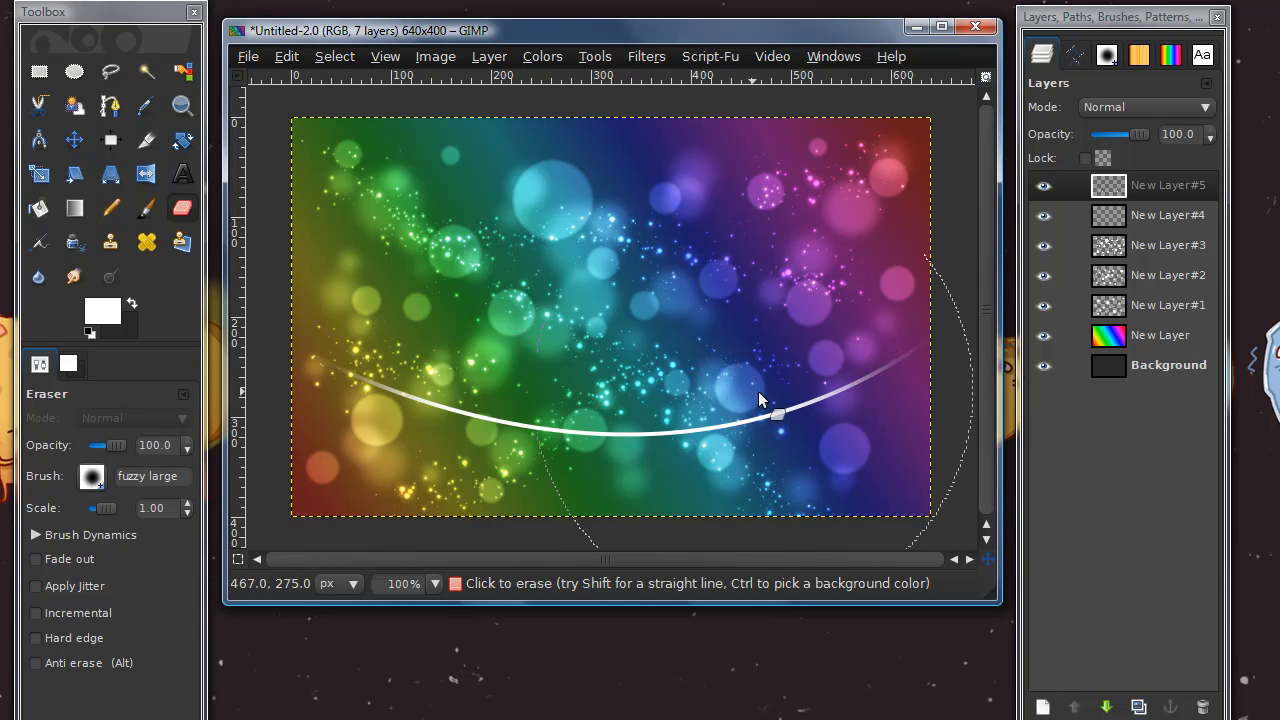
pyautogui.click(1173, 117)
pyautogui.click(1166, 249)
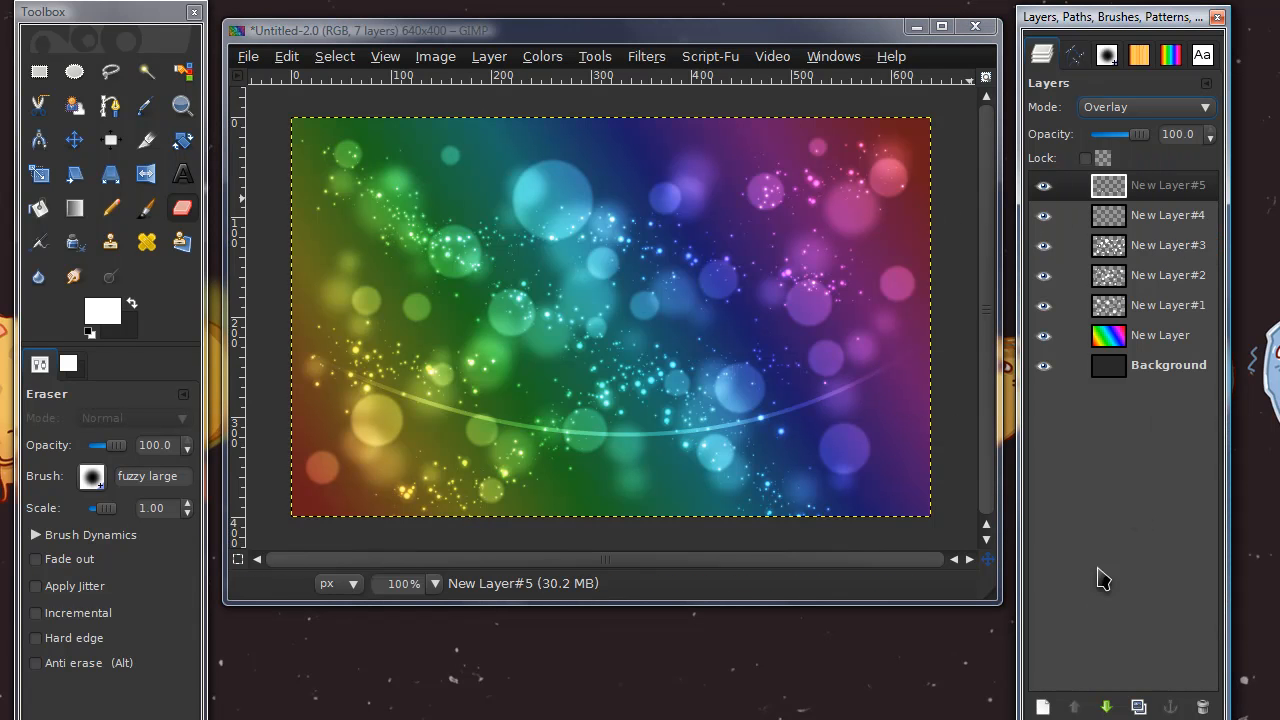
# Duplicate the curve layer and rotate the copy by 4.10 degrees about the image centre
pyautogui.click(1138, 706)
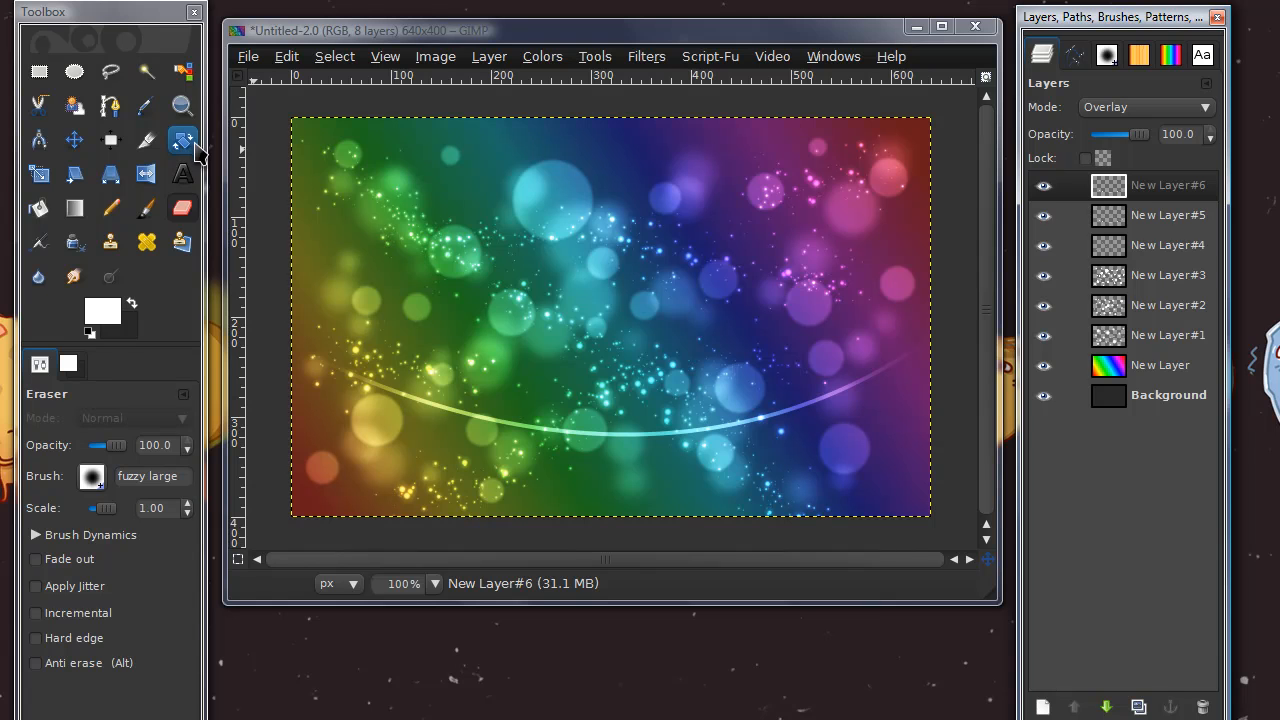
pyautogui.click(194, 148)
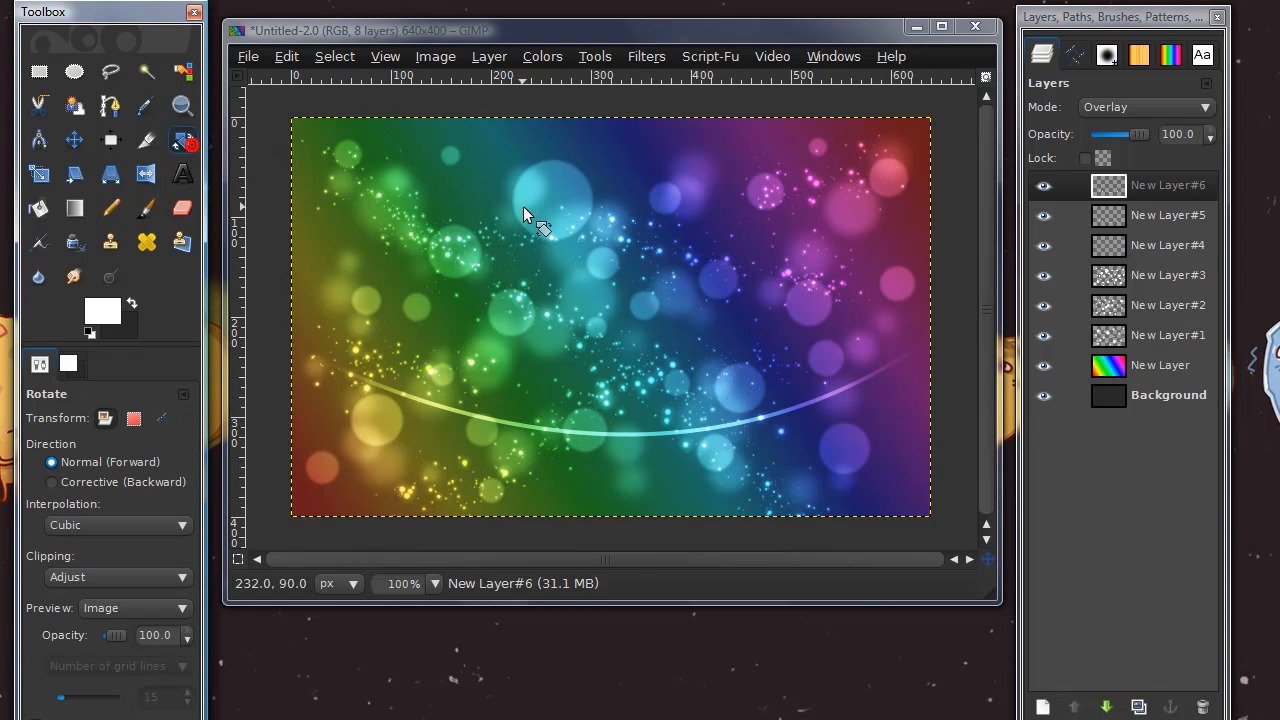
pyautogui.moveTo(891, 215); pyautogui.dragTo(901, 234)
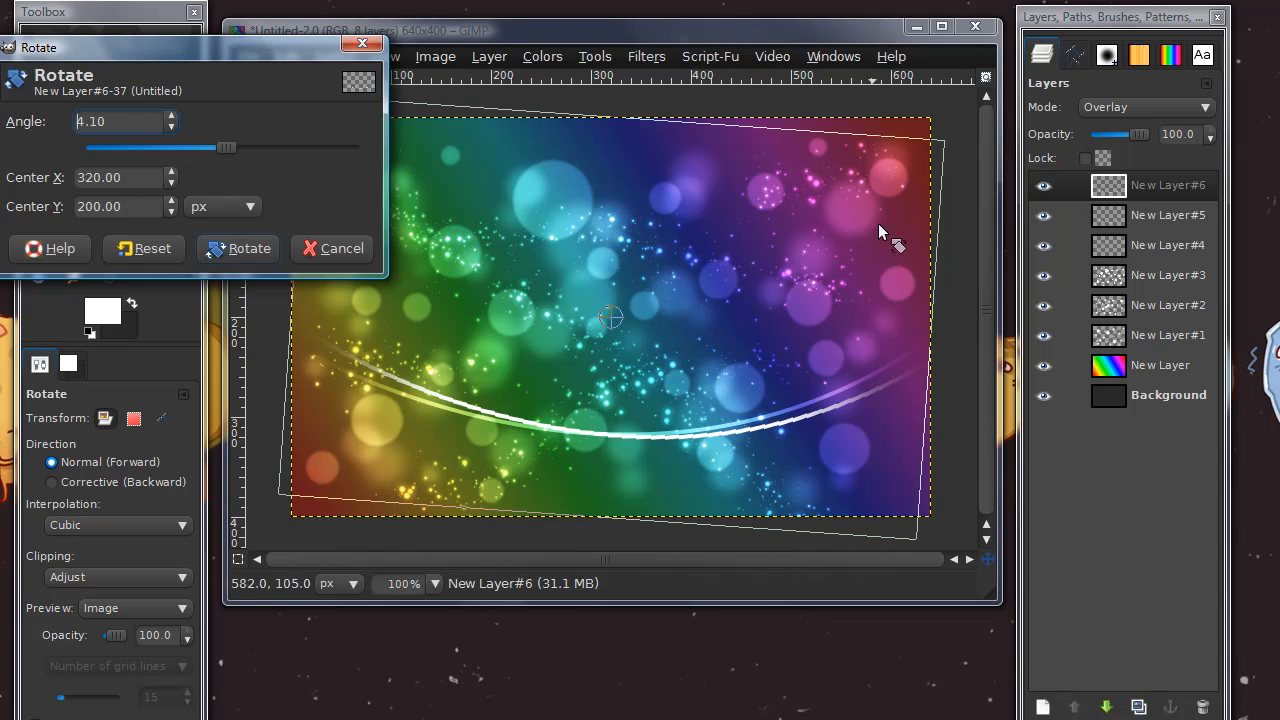
pyautogui.click(250, 249)
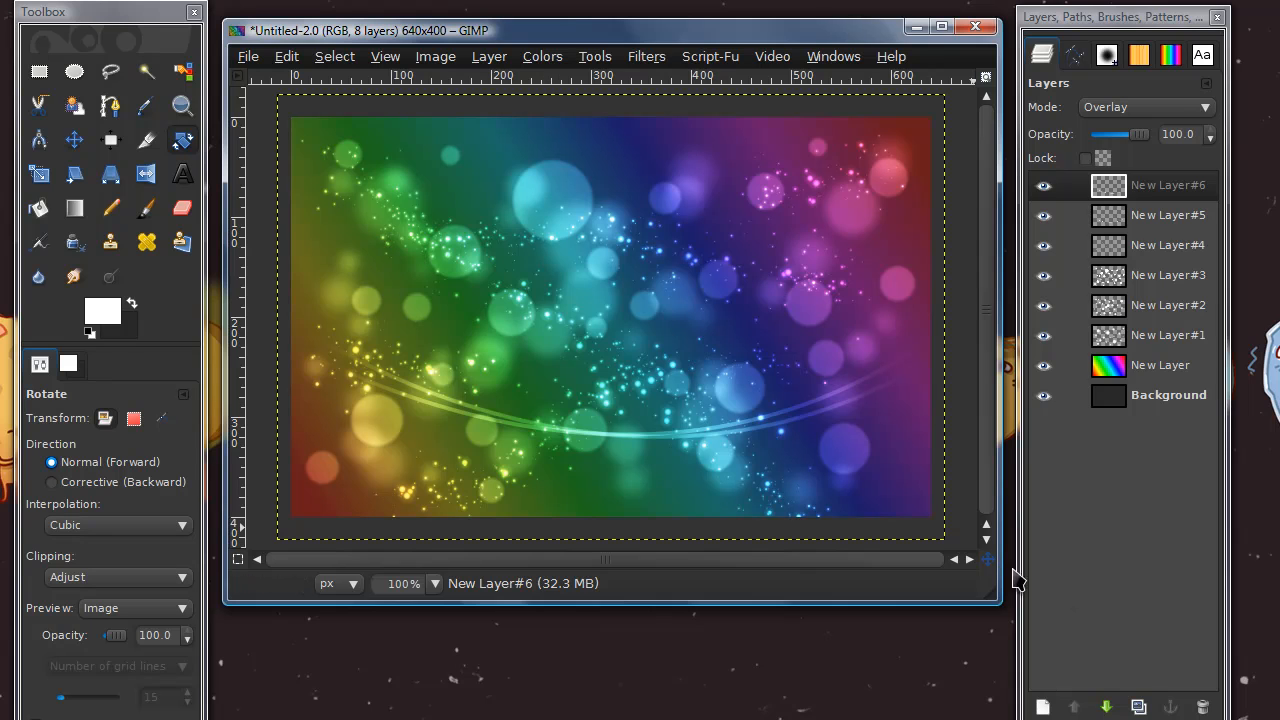
# Duplicate the rotated curve layer and rotate the new copy slightly further clockwise to fan out the lines
pyautogui.click(1138, 706)
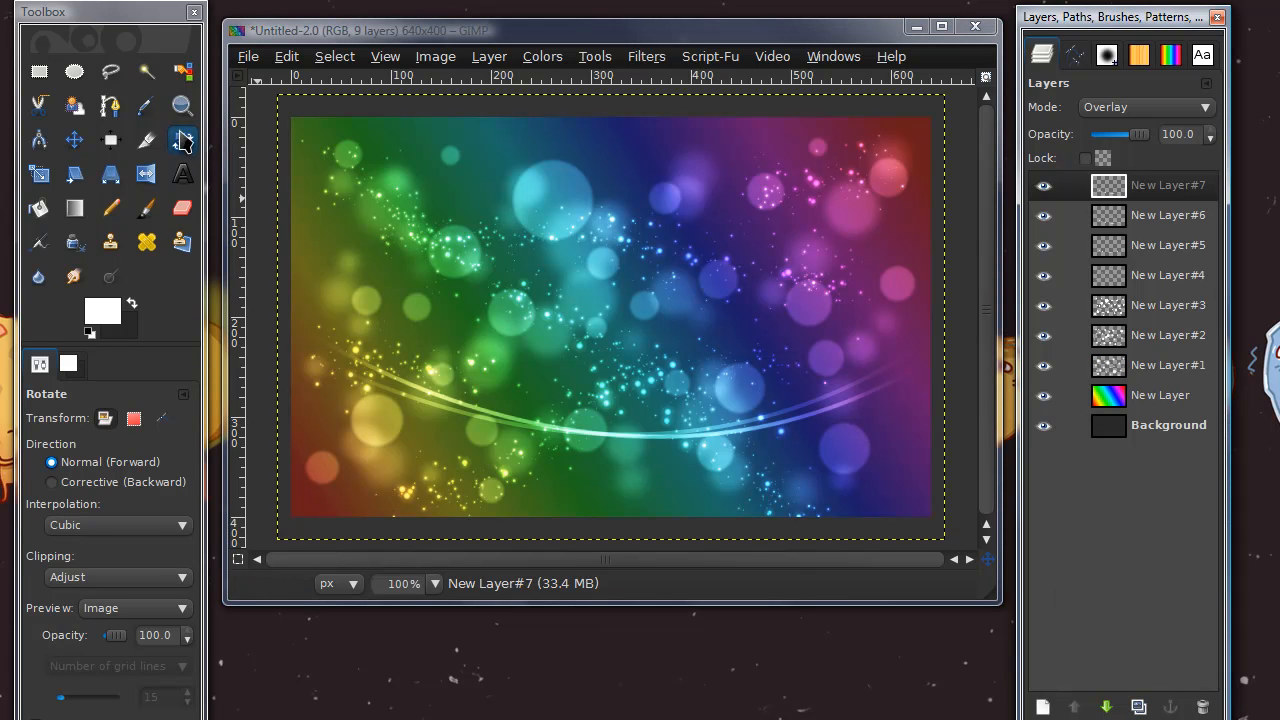
pyautogui.click(854, 463)
pyautogui.moveTo(854, 463); pyautogui.dragTo(850, 493)
pyautogui.click(258, 250)
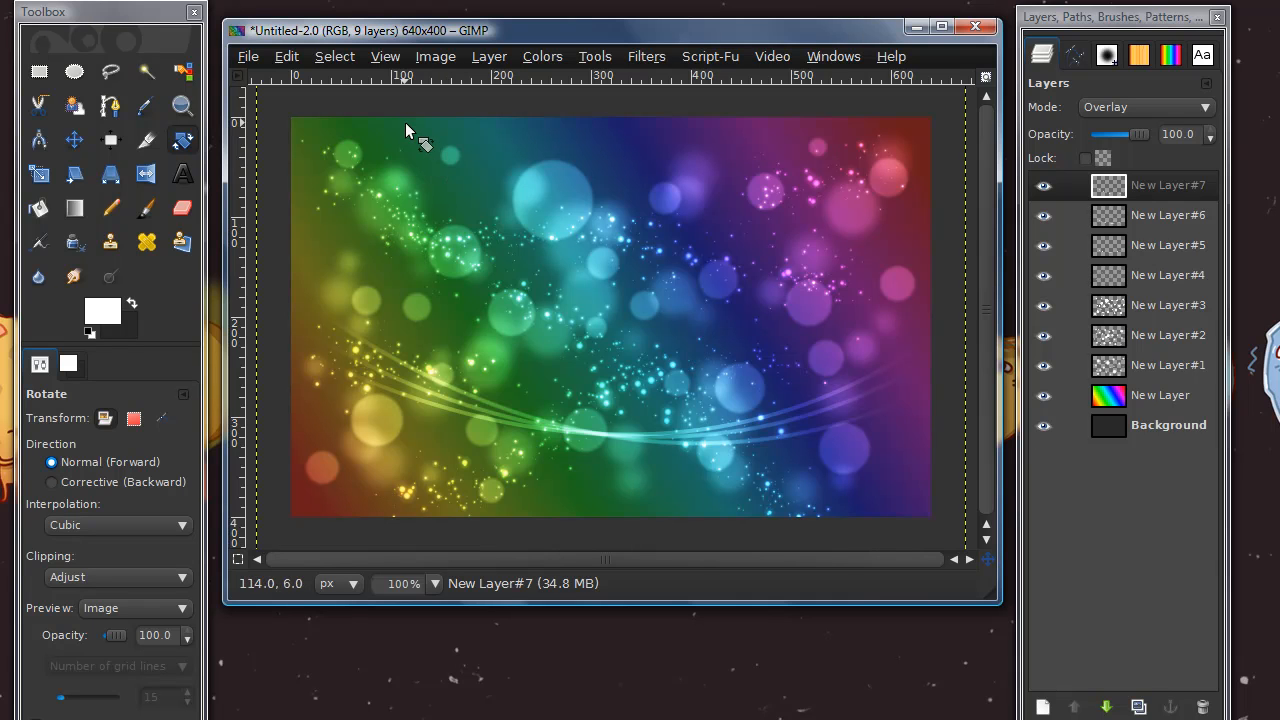
# Hide the sparks layer New Layer#4, then add a new transparent layer and move it to the top of the stack
pyautogui.click(1167, 187)
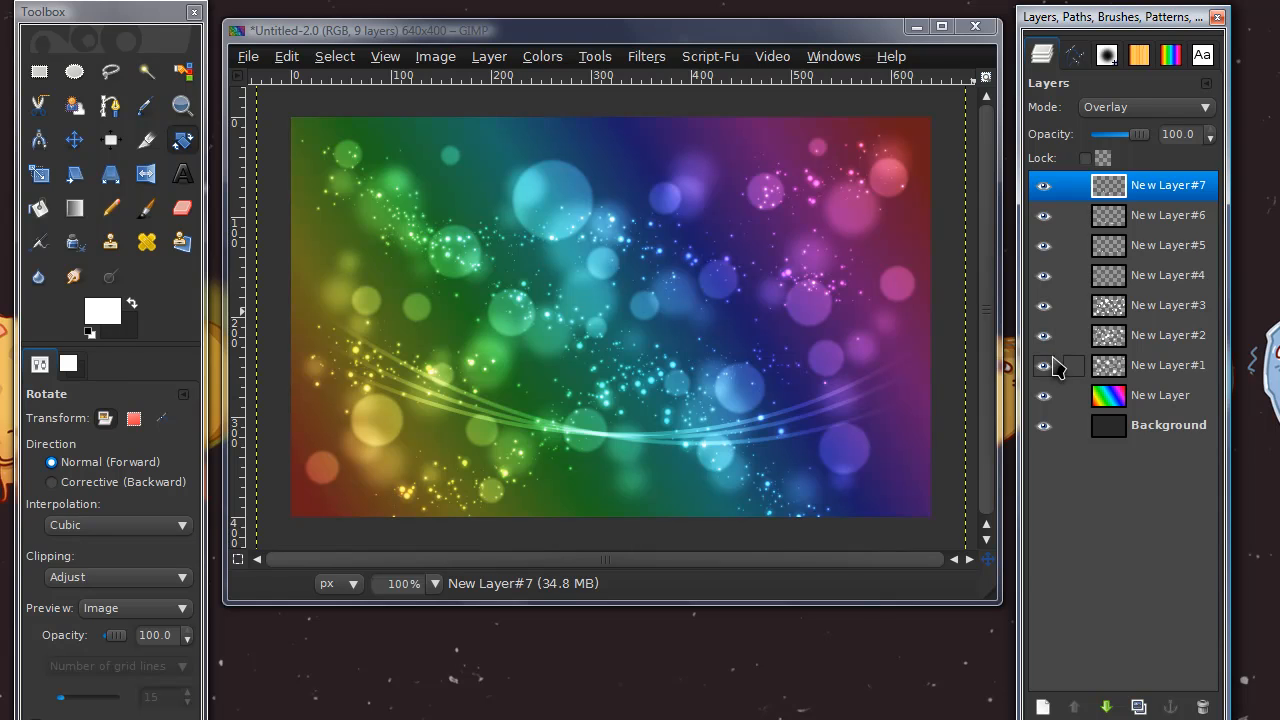
pyautogui.click(1060, 275)
pyautogui.click(1043, 274)
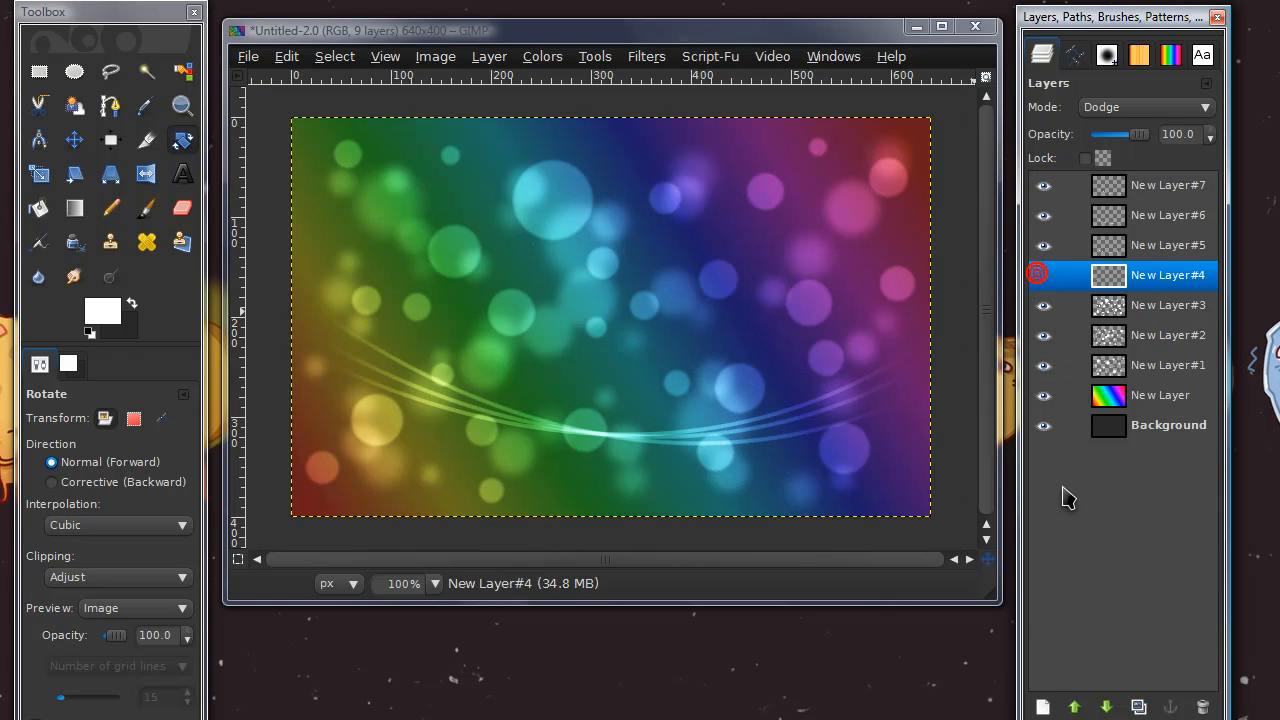
pyautogui.click(1042, 707)
pyautogui.press('Return')
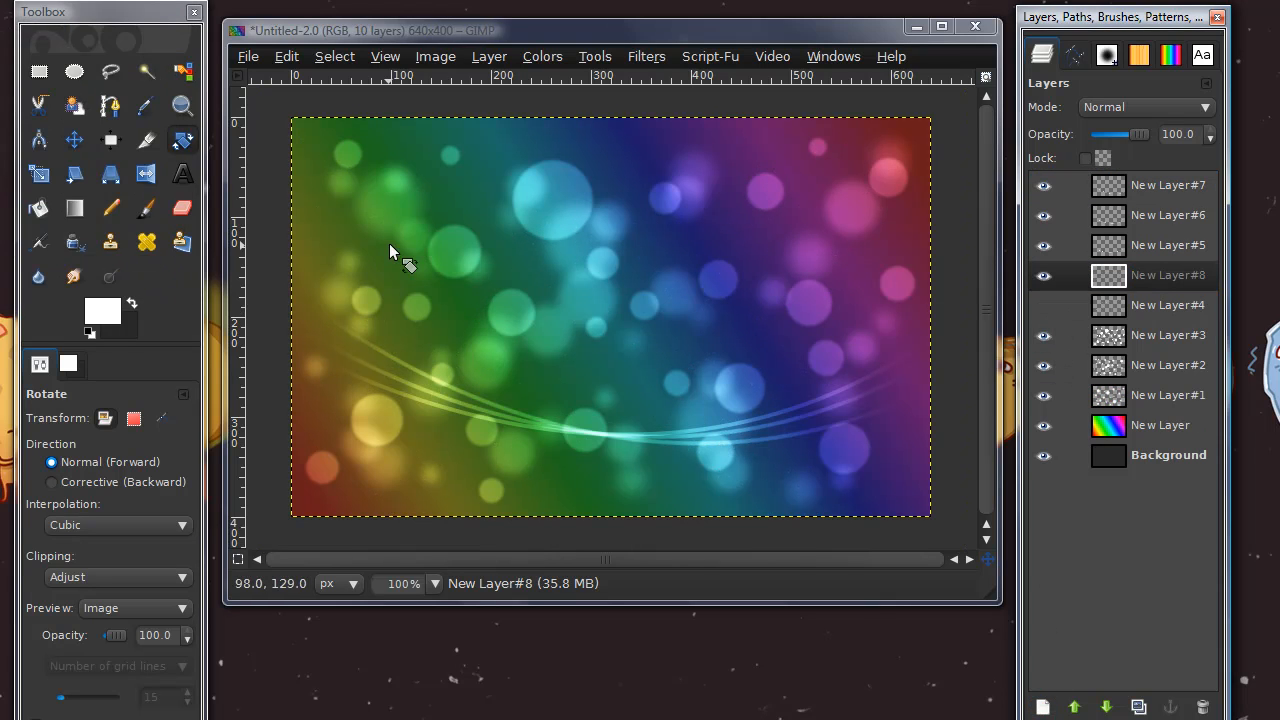
pyautogui.moveTo(1155, 276); pyautogui.dragTo(1160, 190)
pyautogui.click(1076, 707)
pyautogui.click(1076, 707)
pyautogui.click(1076, 707)
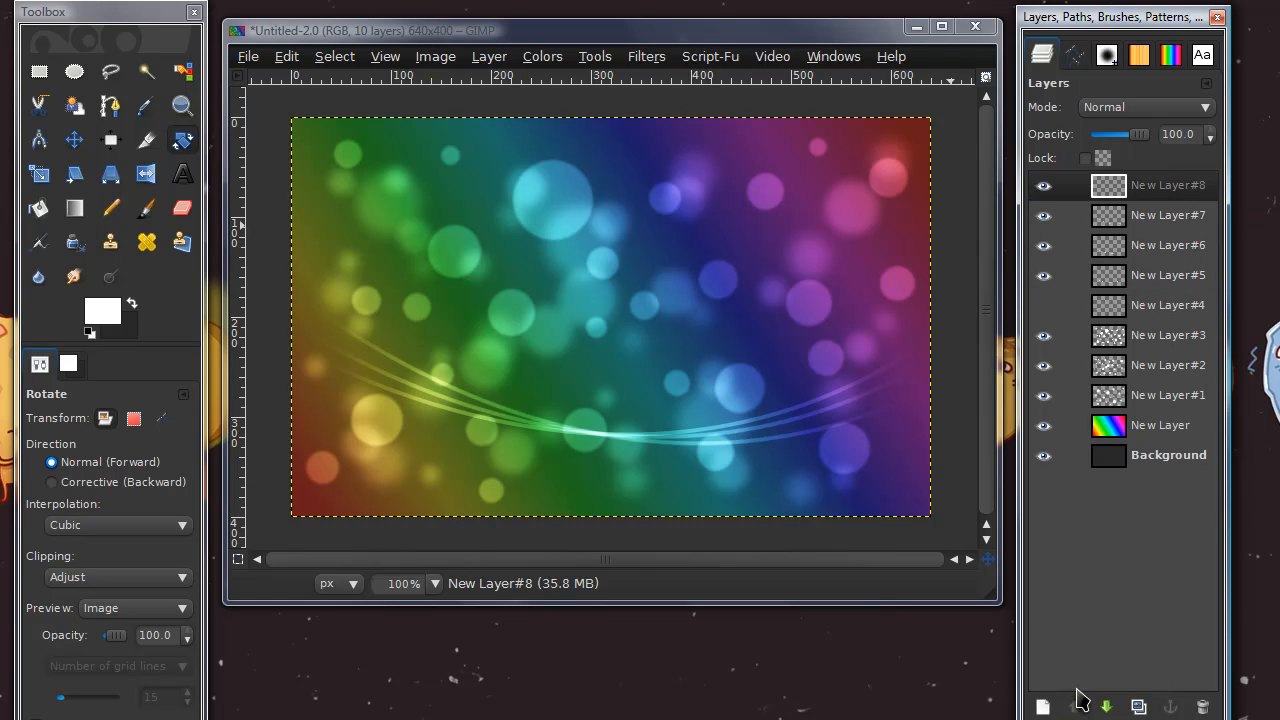
# Paint sparks along the full length of the curved lines with the Paintbrush and the Sparks brush
pyautogui.click(146, 207)
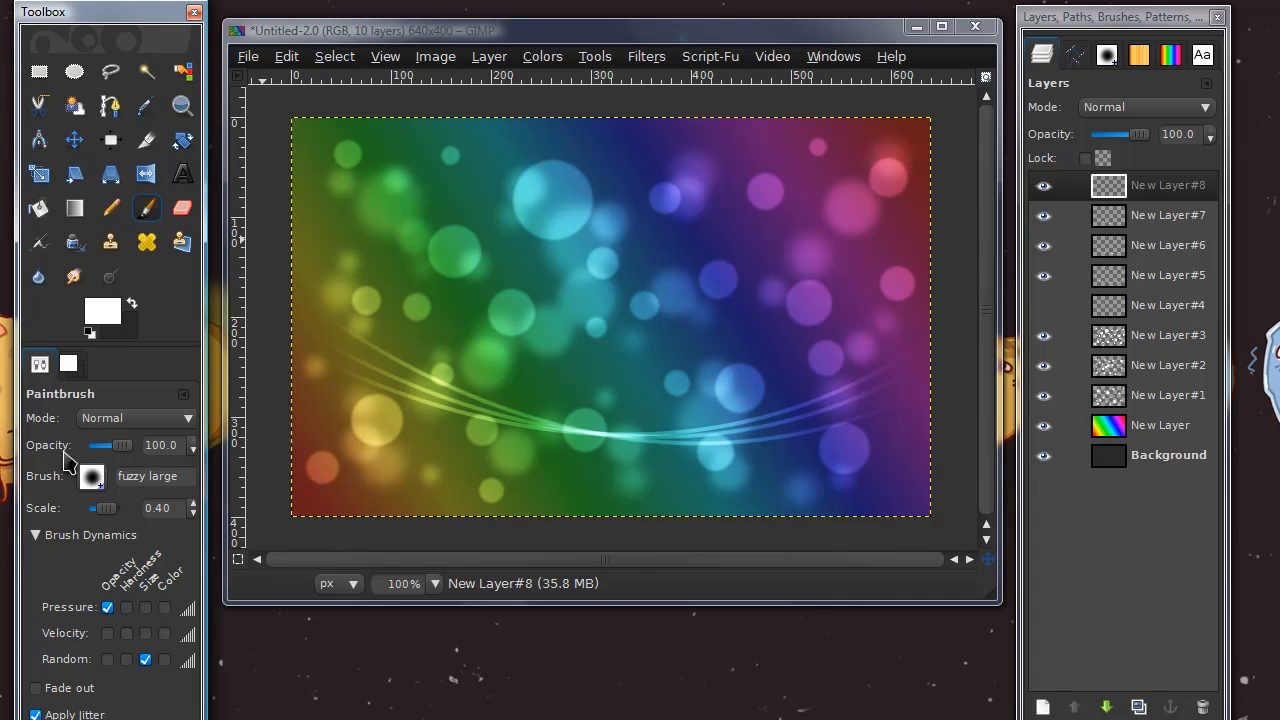
pyautogui.click(91, 476)
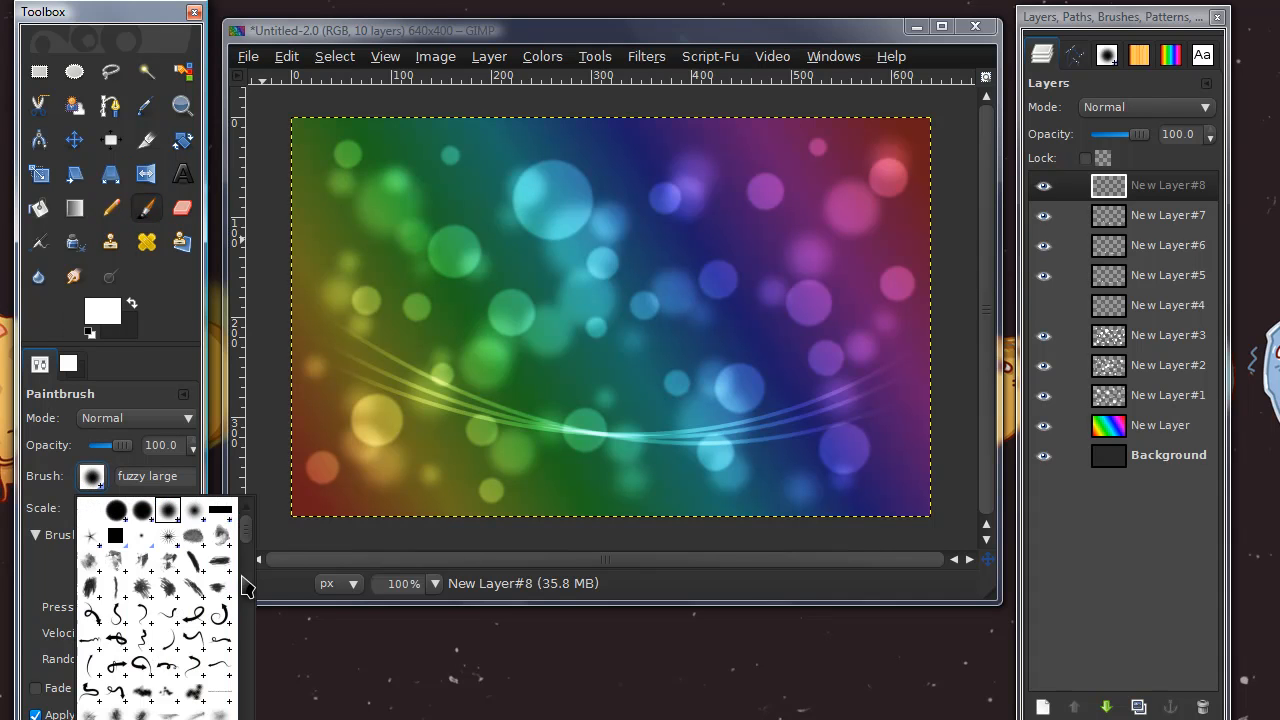
pyautogui.scroll(-10, 248, 560)
pyautogui.scroll(-2, 248, 682)
pyautogui.click(133, 635)
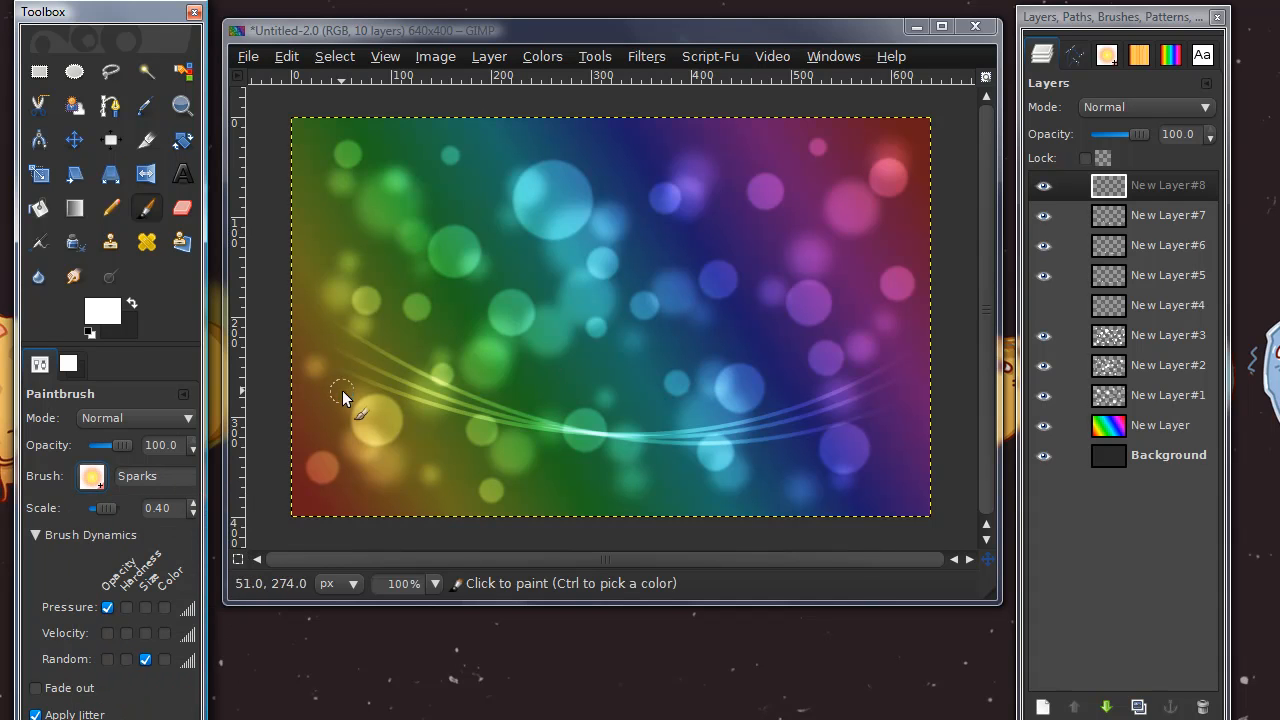
pyautogui.moveTo(305, 320); pyautogui.dragTo(364, 359)
pyautogui.moveTo(684, 430)
pyautogui.mouseDown()
pyautogui.moveTo(814, 407)
pyautogui.moveTo(907, 369)
pyautogui.moveTo(923, 335)
pyautogui.mouseUp()
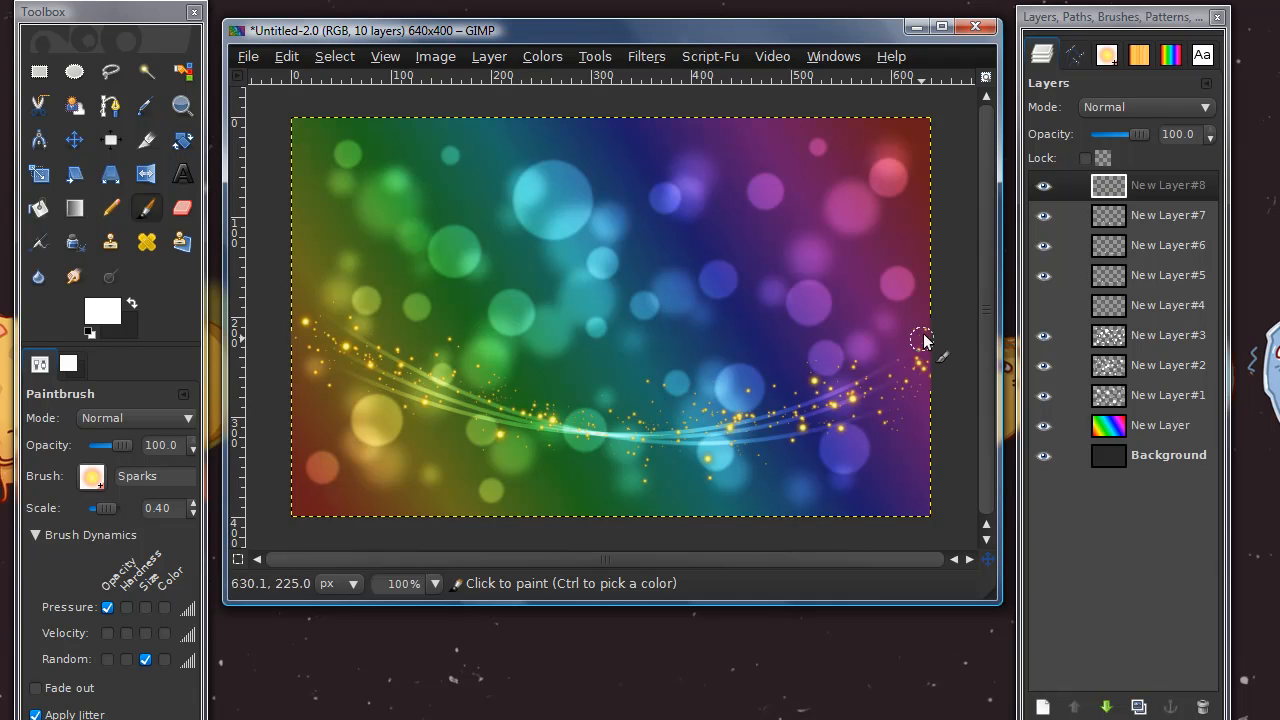
# Desaturate the new sparks layer based on Lightness
pyautogui.click(544, 57)
pyautogui.click(578, 247)
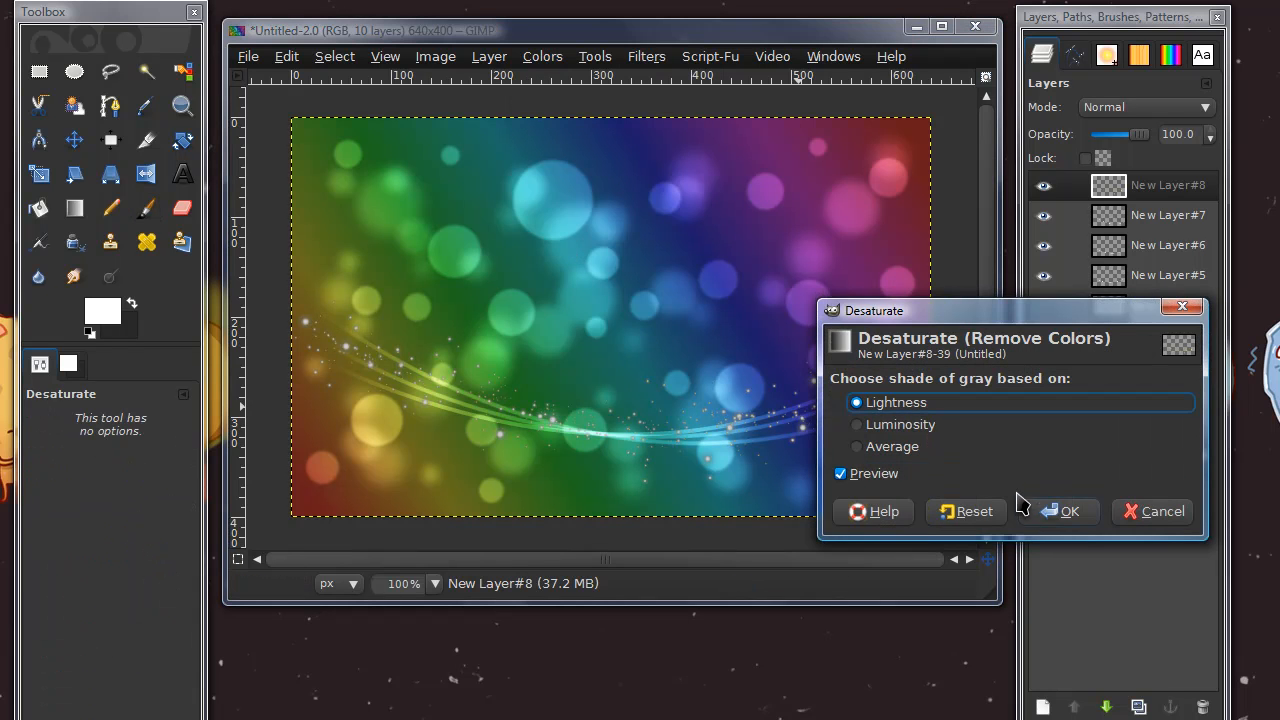
pyautogui.click(1060, 511)
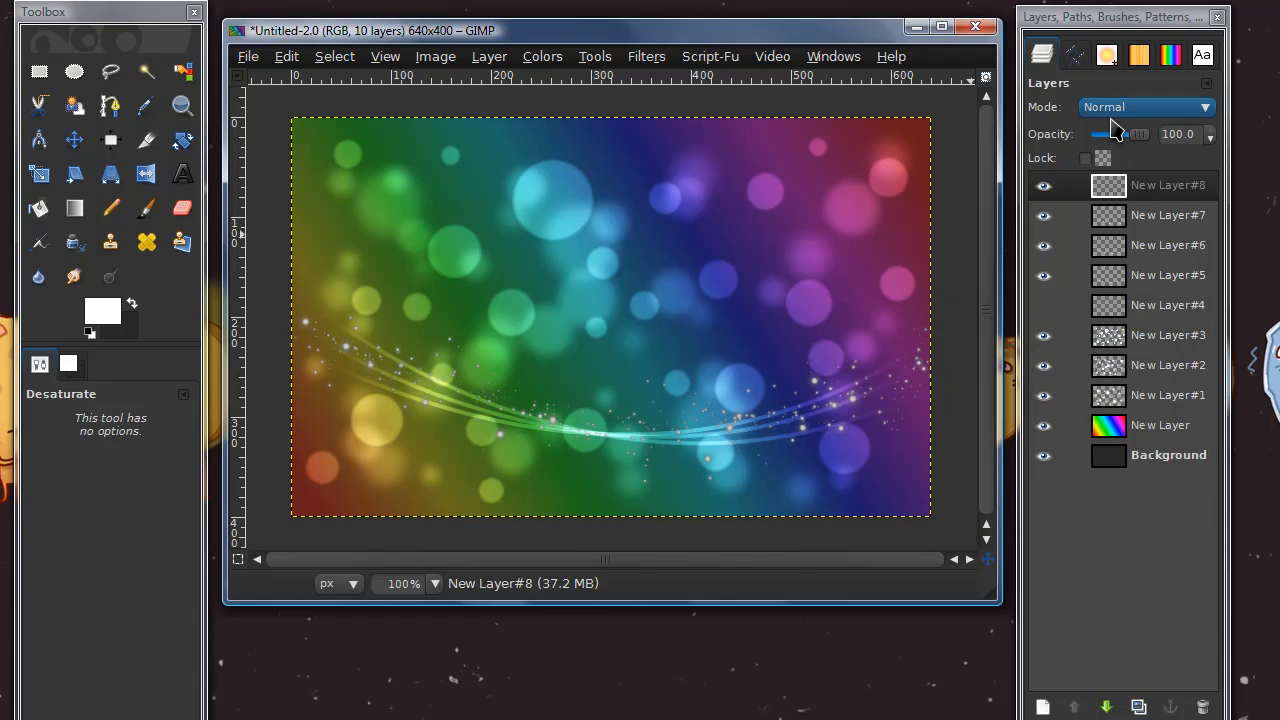
# Set the new sparks layer's mode to Dodge and show the hidden sparks layer New Layer#4 again
pyautogui.click(1112, 112)
pyautogui.click(1117, 277)
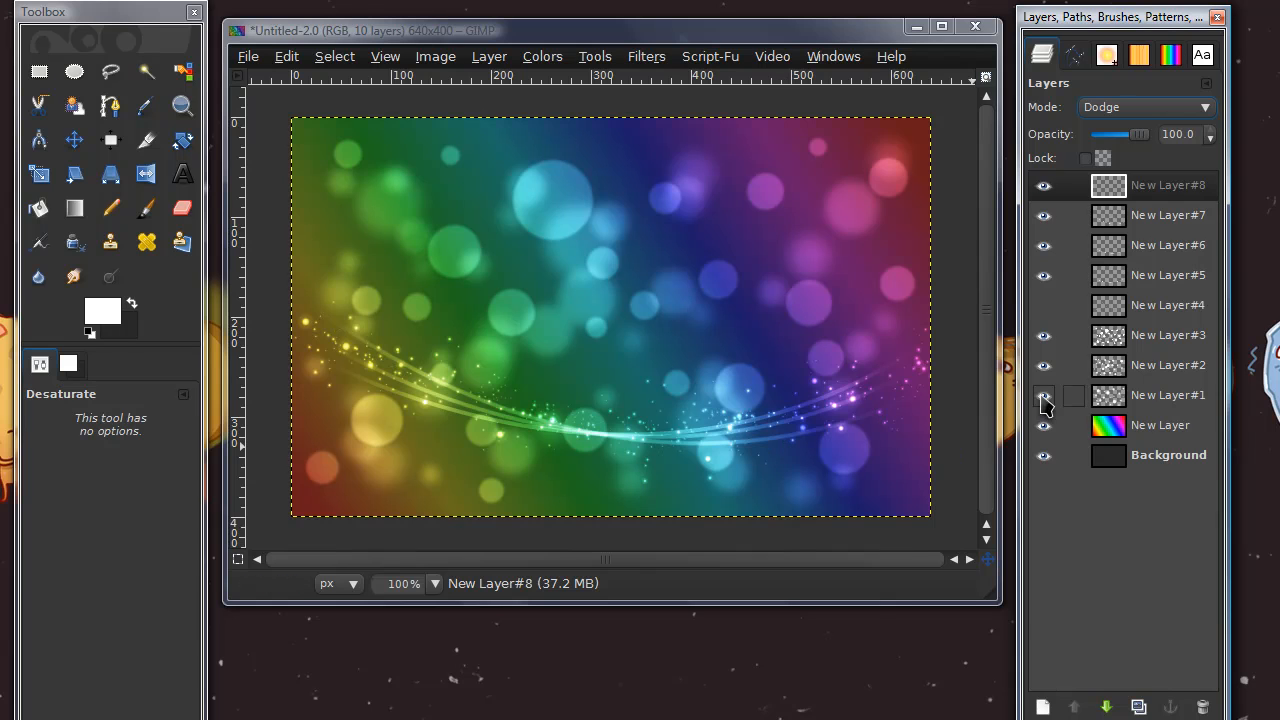
pyautogui.click(1040, 306)
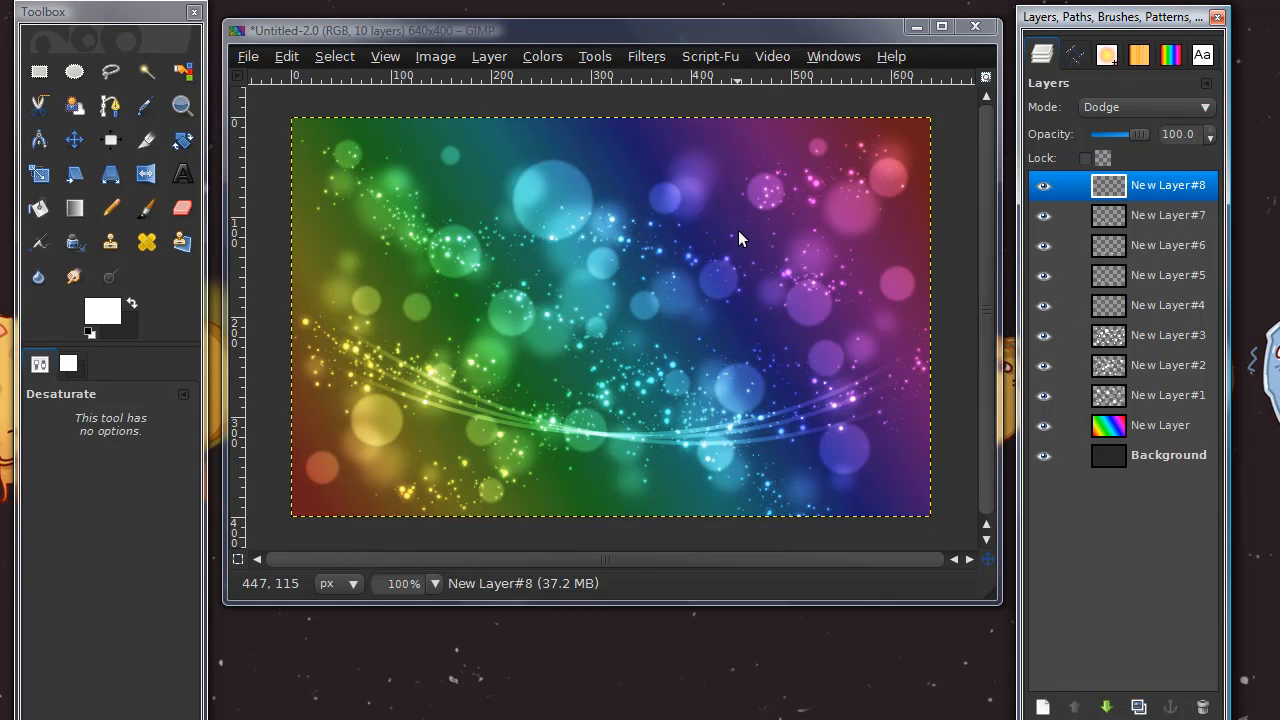